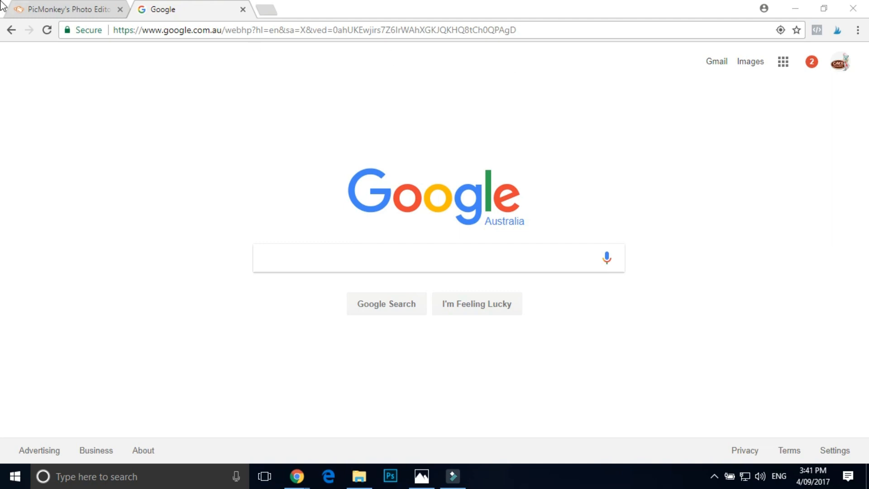
- Open the Pinterest website in a new browser tab
click(50, 9)
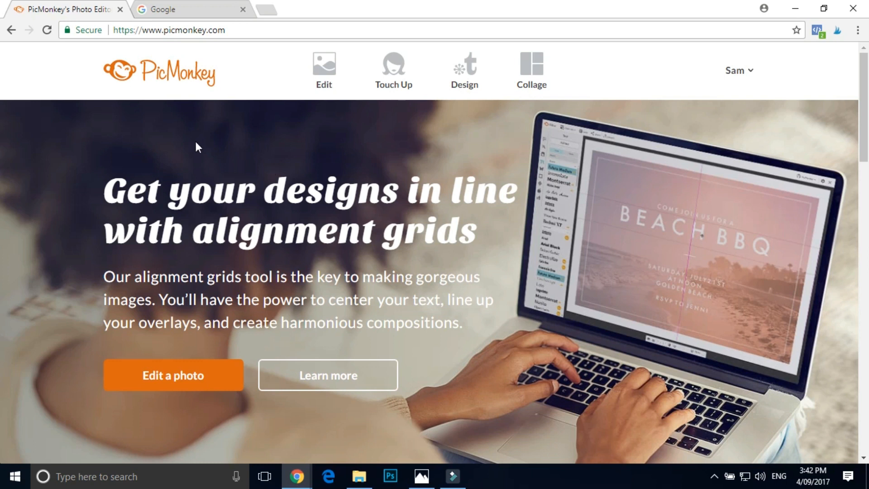
click(270, 12)
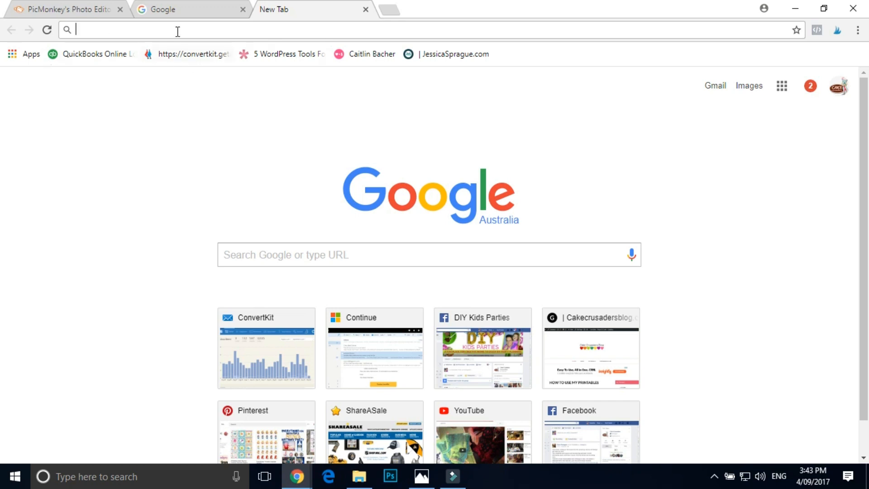
text(pin)
key(Return)
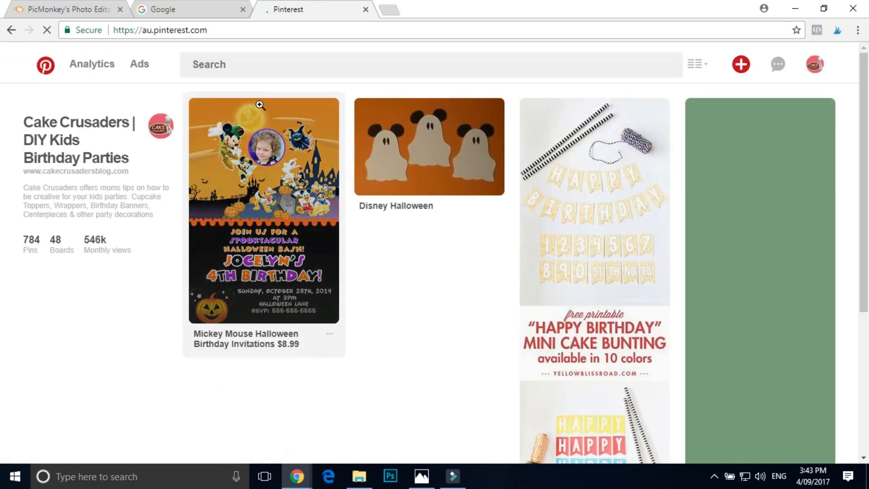
- Search Pinterest for "halloween mickey mouse digital invitations"
click(235, 64)
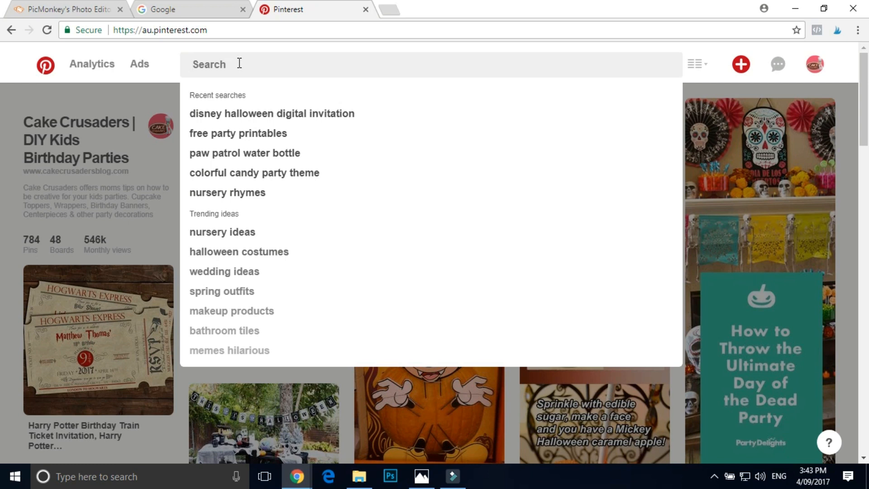
text(halloween micke)
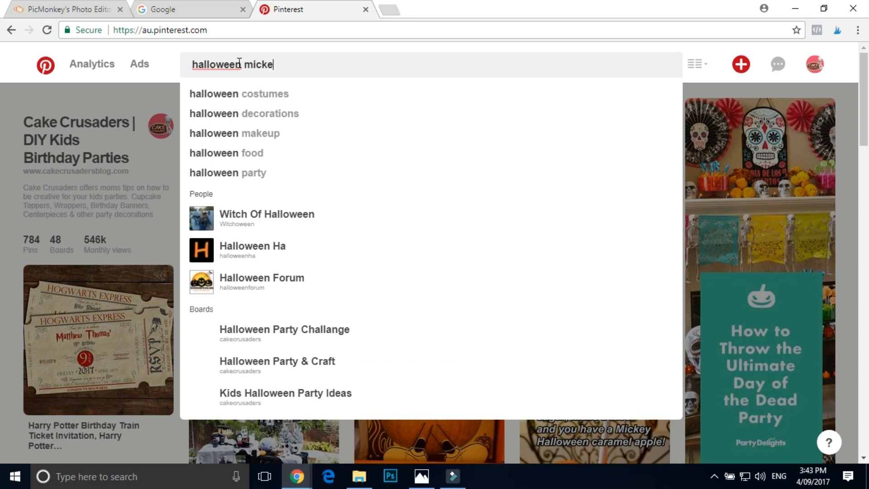
text(y mouse digi)
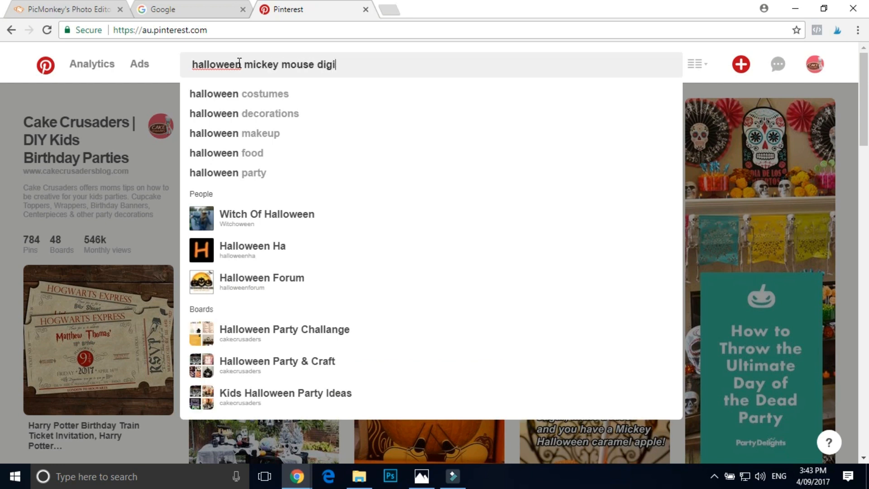
text(tal invitations)
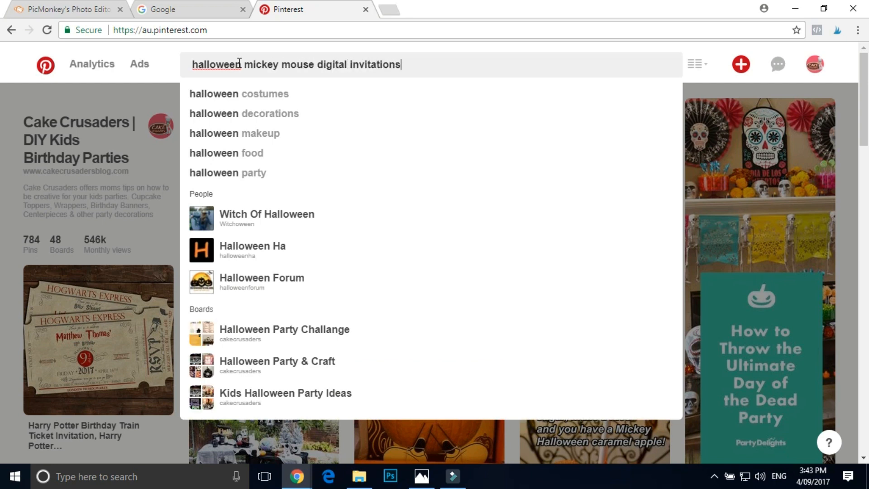
key(Return)
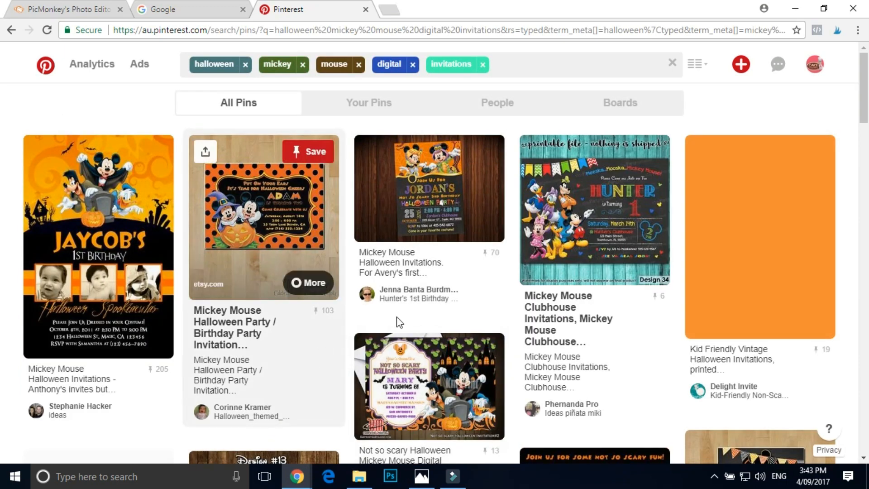
- View the Digital Mickey Mouse Clubhouse Halloween Birthday Invitation pin, then return to the search results
scroll(760, 254, down, 5)
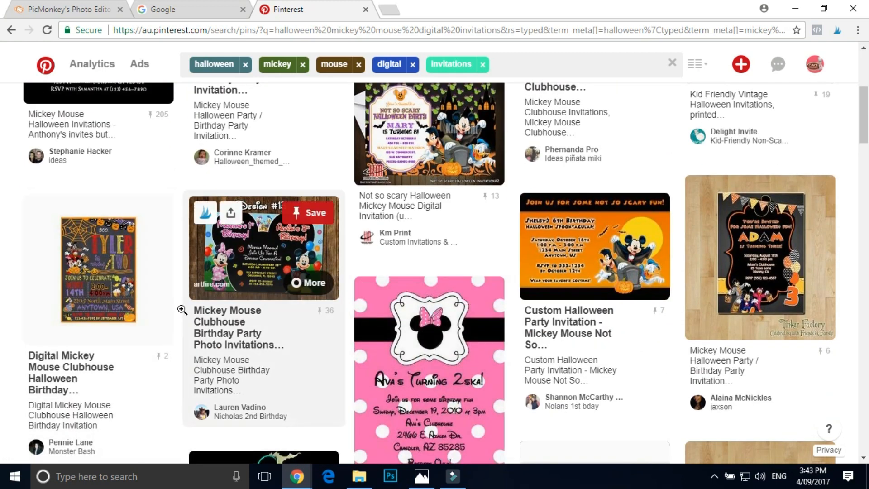
click(116, 261)
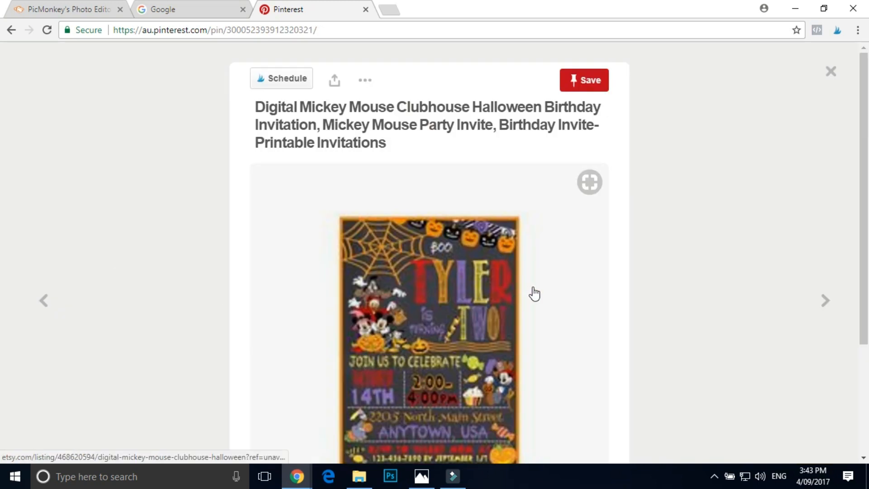
scroll(534, 293, down, 3)
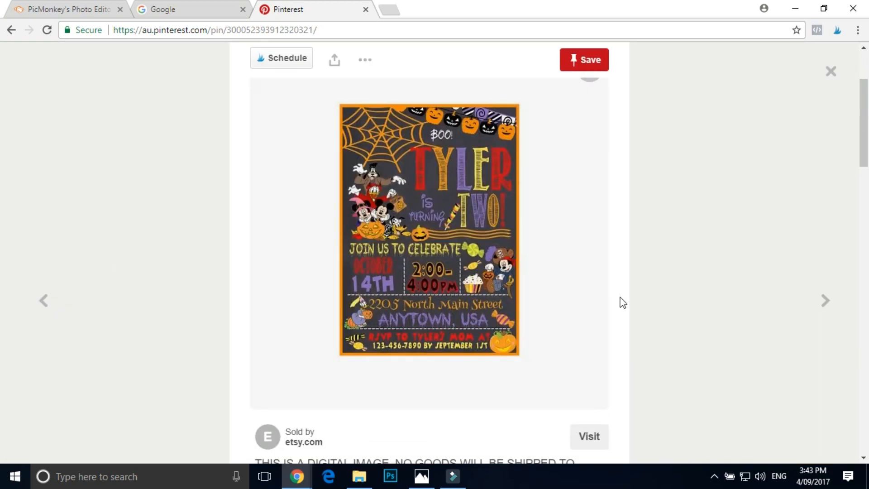
scroll(585, 292, up, 3)
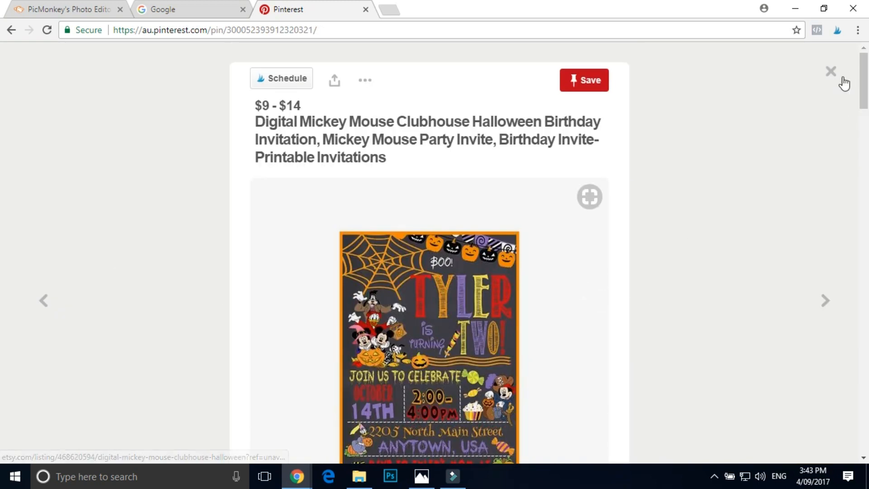
click(831, 71)
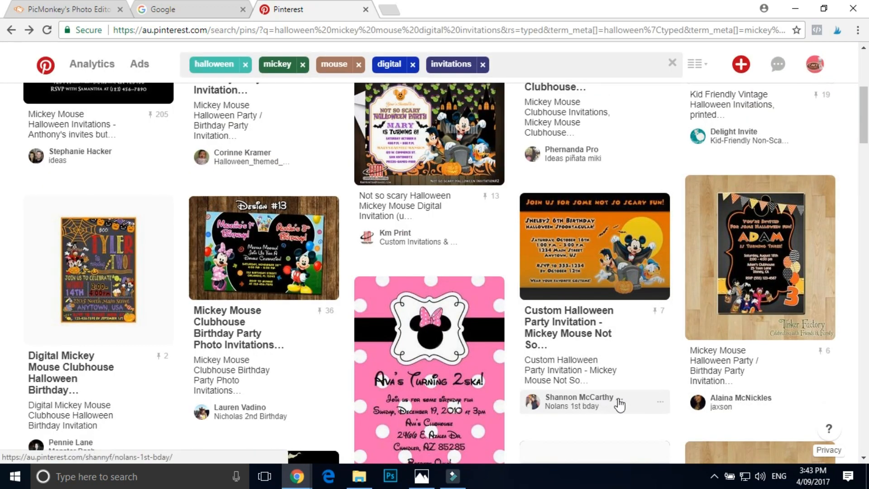
scroll(595, 411, up, 3)
scroll(593, 409, up, 3)
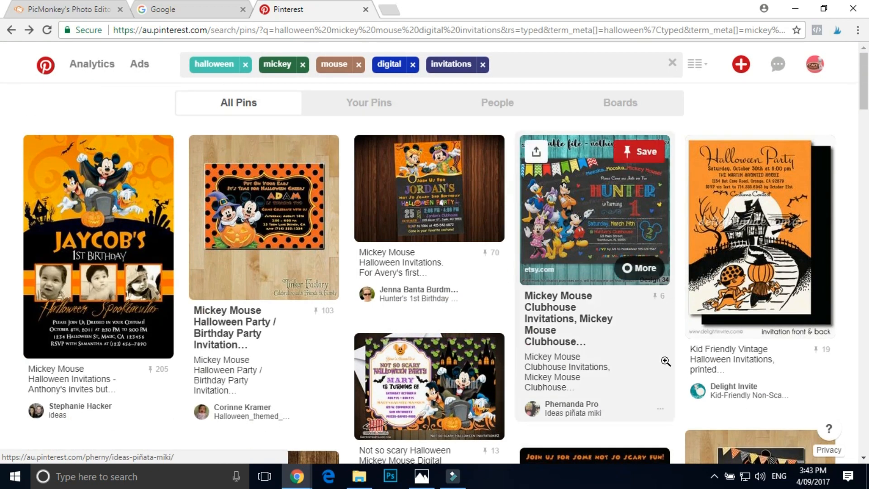
- Examine the orange and black Mickey Mouse Halloween 1st birthday invitation pin with three photos as a design reference
click(108, 208)
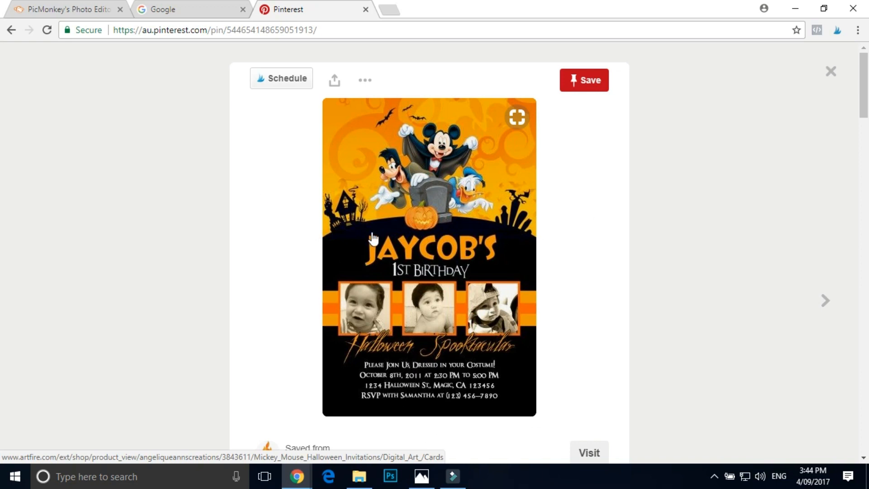
click(205, 9)
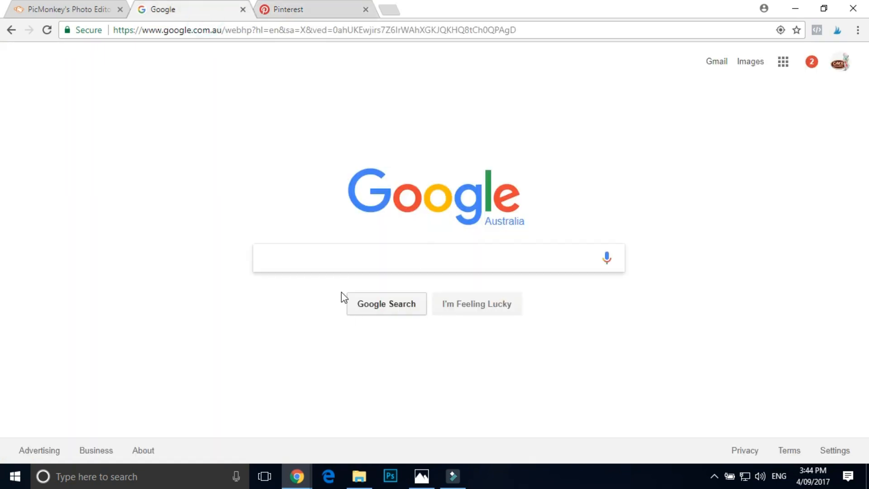
click(347, 263)
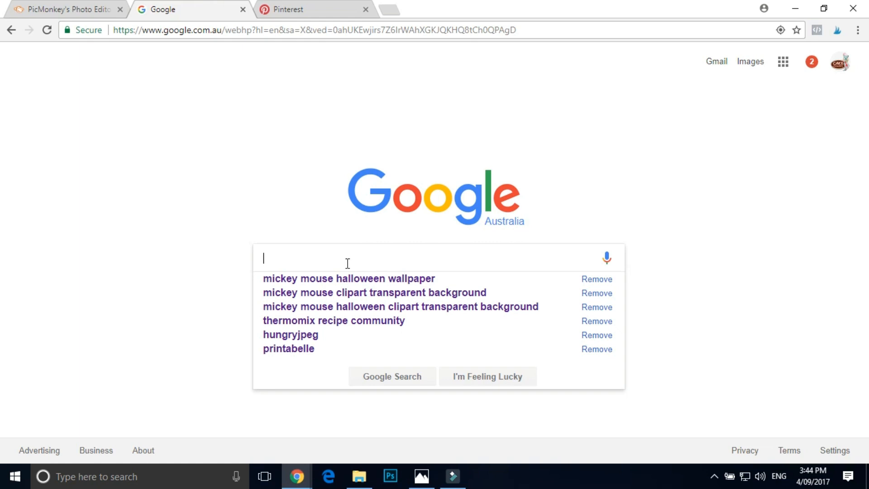
click(278, 6)
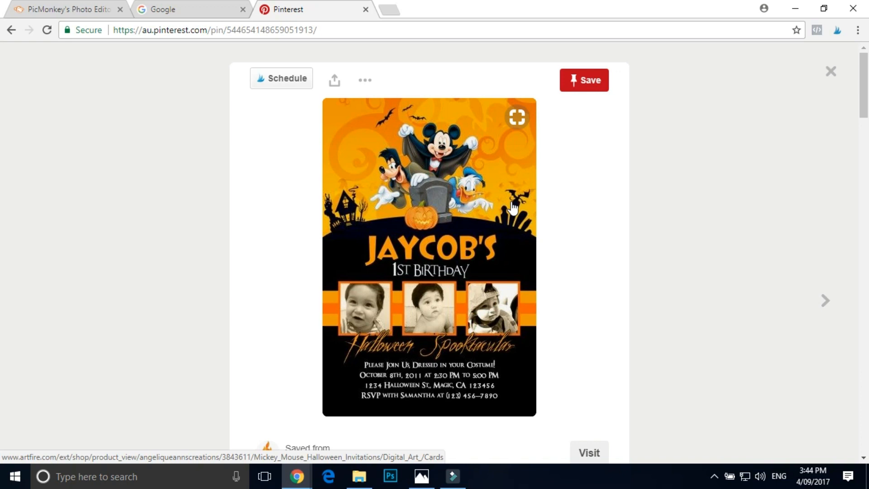
- Search Google Images for "mickey mouse halloween wallpaper"
click(184, 9)
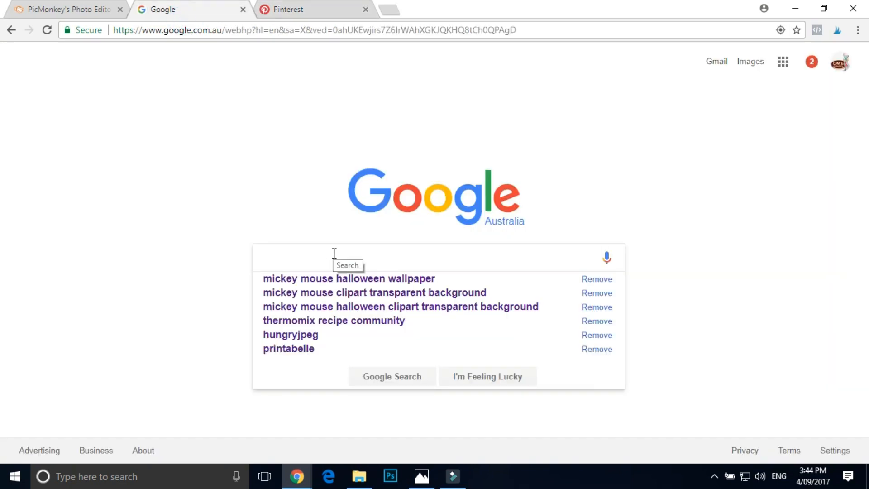
text(mickey  mouse halloween )
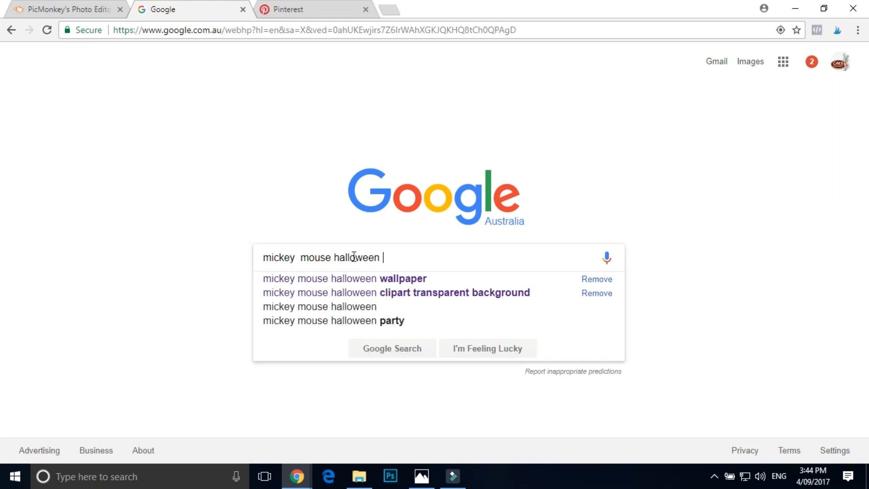
text(wallpaper)
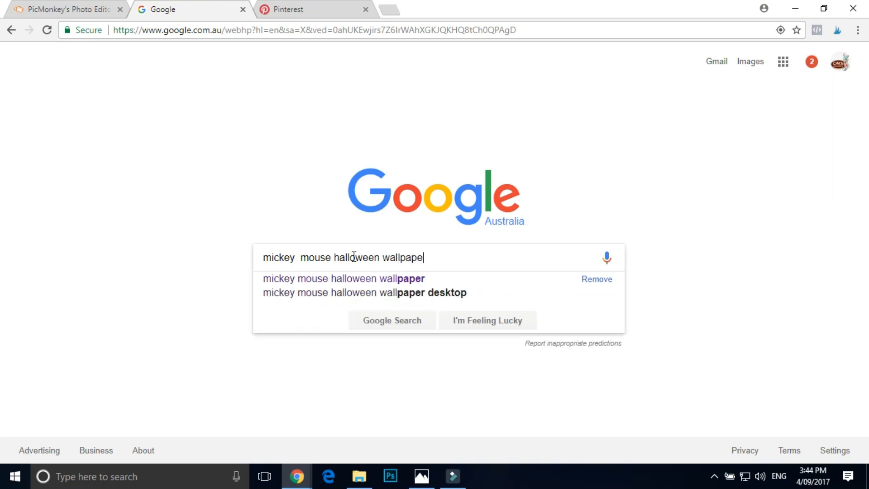
key(Return)
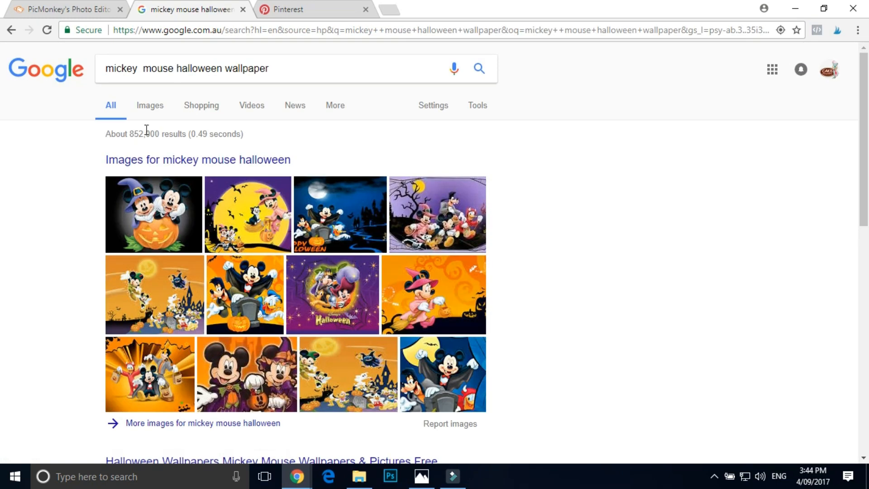
click(149, 105)
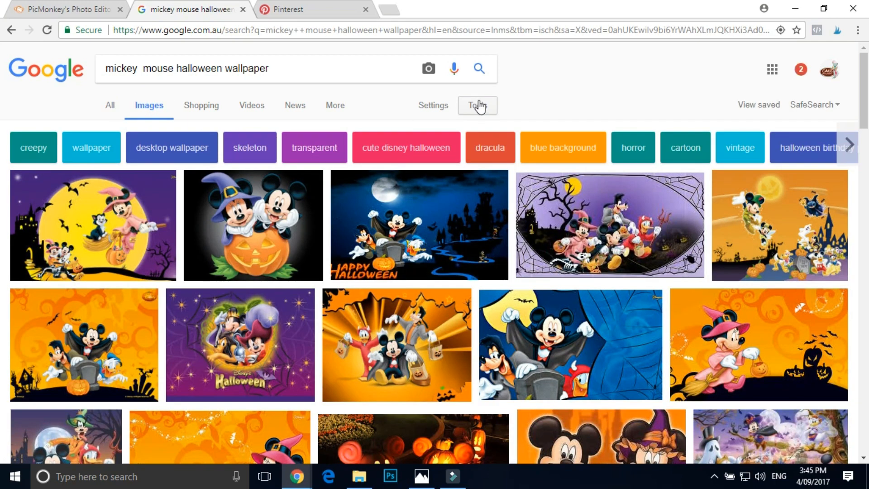
- Filter the image results to the Large size
click(337, 107)
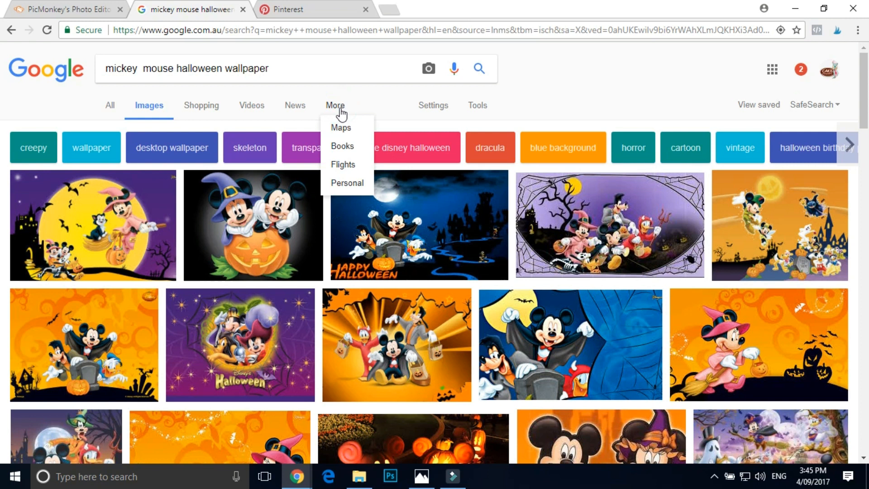
click(477, 106)
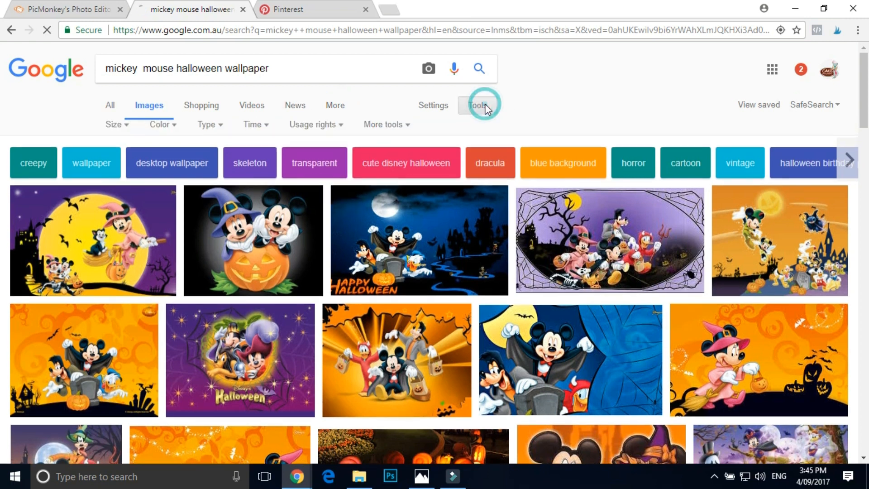
click(115, 129)
click(117, 167)
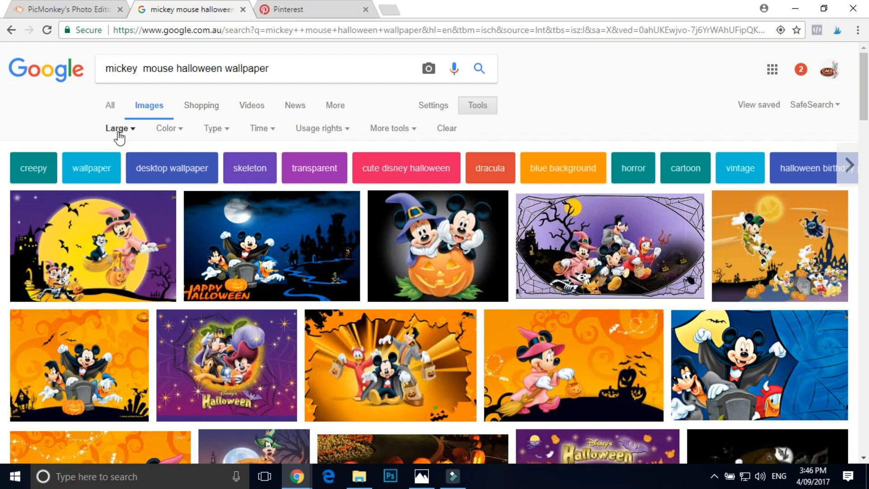
- Preview the orange wallpaper showing Mickey, Goofy and Donald around a tombstone from the image results
scroll(401, 283, down, 10)
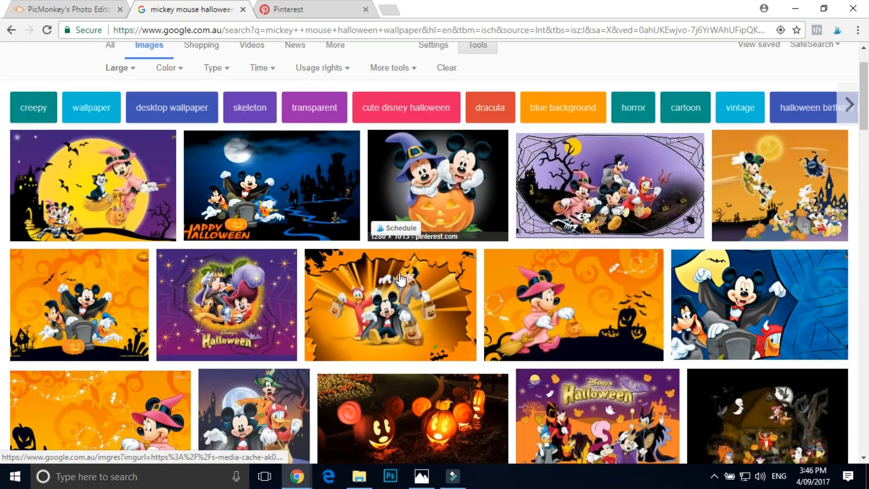
scroll(401, 282, up, 10)
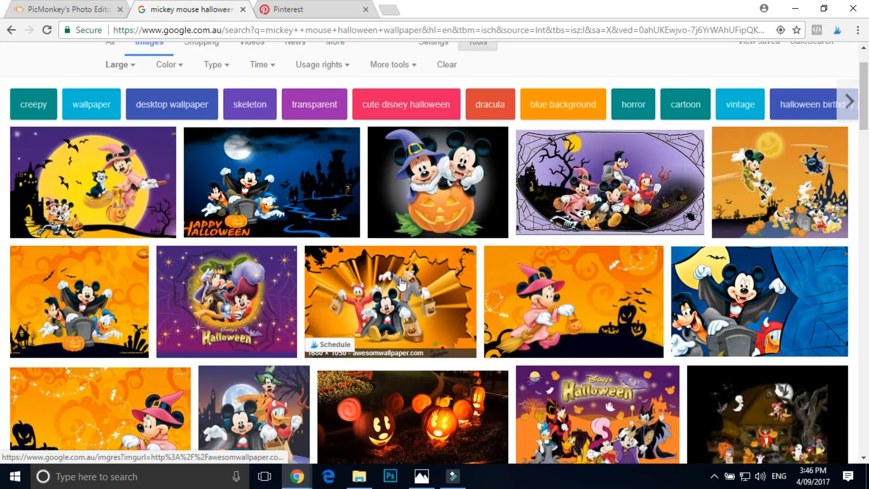
scroll(466, 261, down, 1)
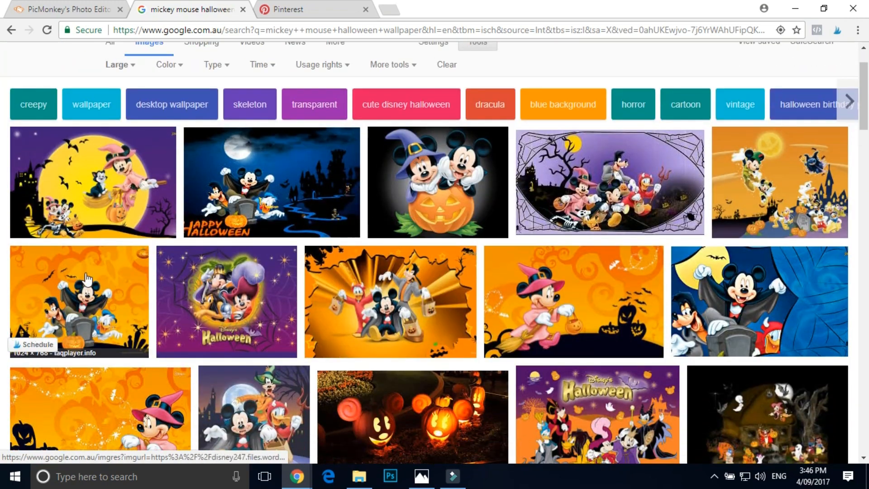
click(113, 311)
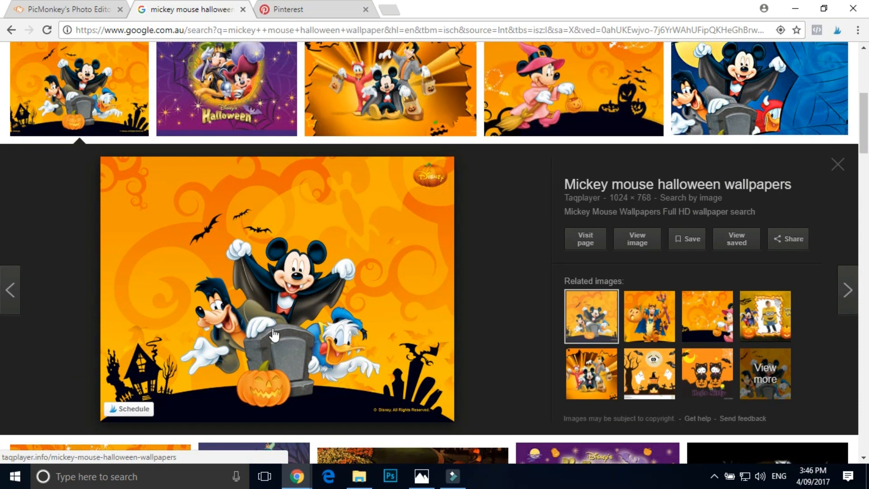
- Compare the Pinterest invitation's artwork with the previewed orange wallpaper on Google Images
click(333, 6)
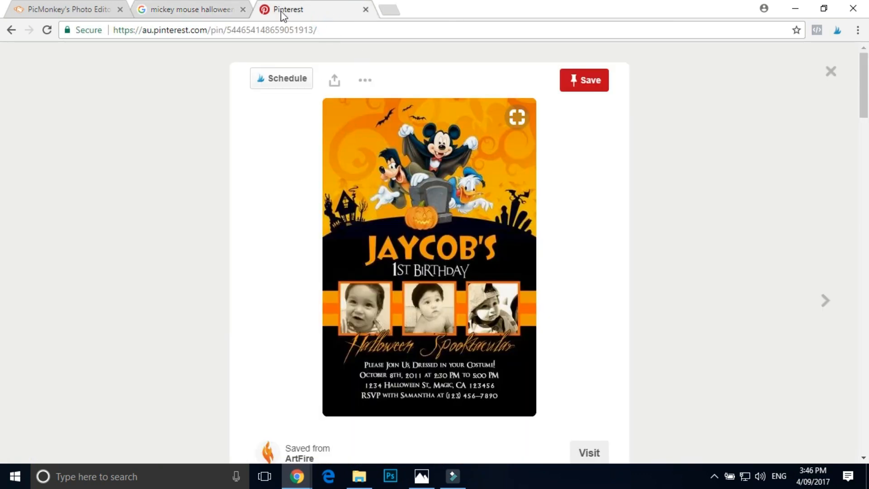
click(213, 11)
scroll(352, 326, down, 2)
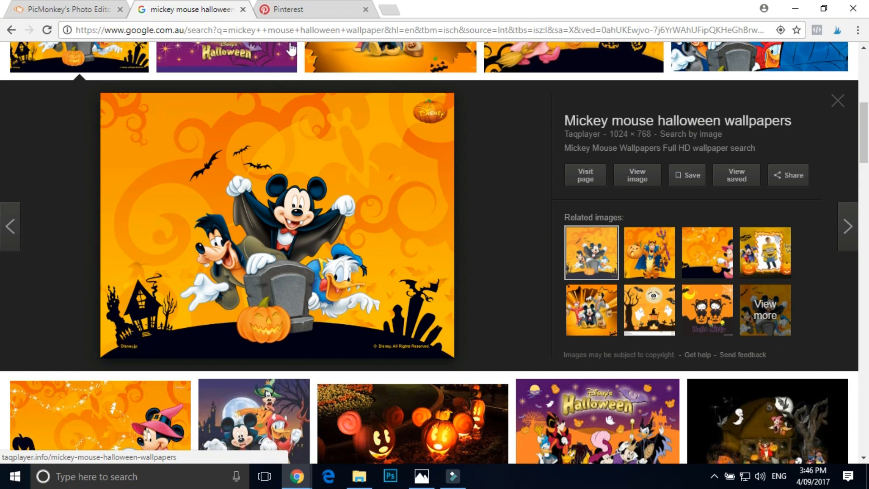
right_click(268, 186)
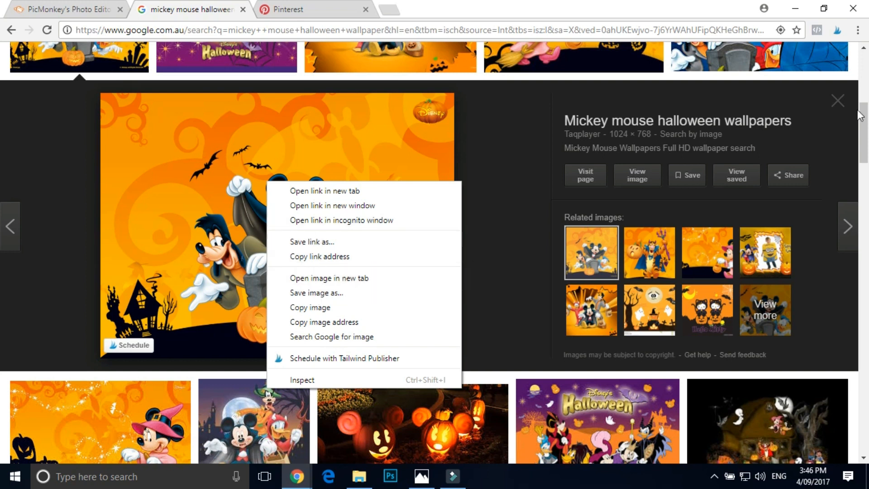
click(841, 102)
right_click(217, 88)
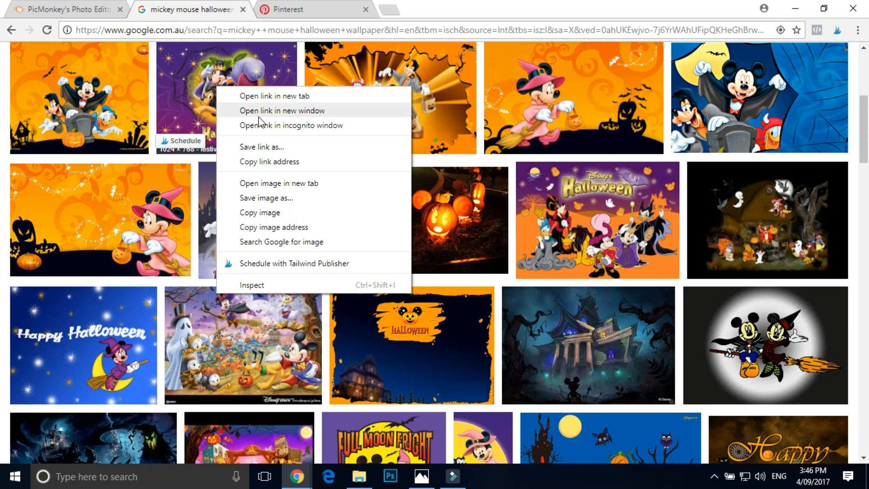
click(80, 93)
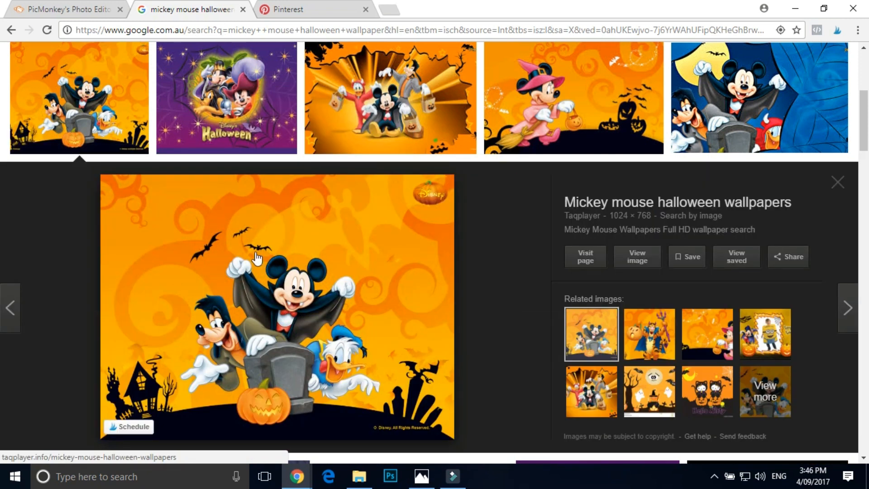
- Close the orange wallpaper preview and return to the start of the wallpaper image results
right_click(256, 252)
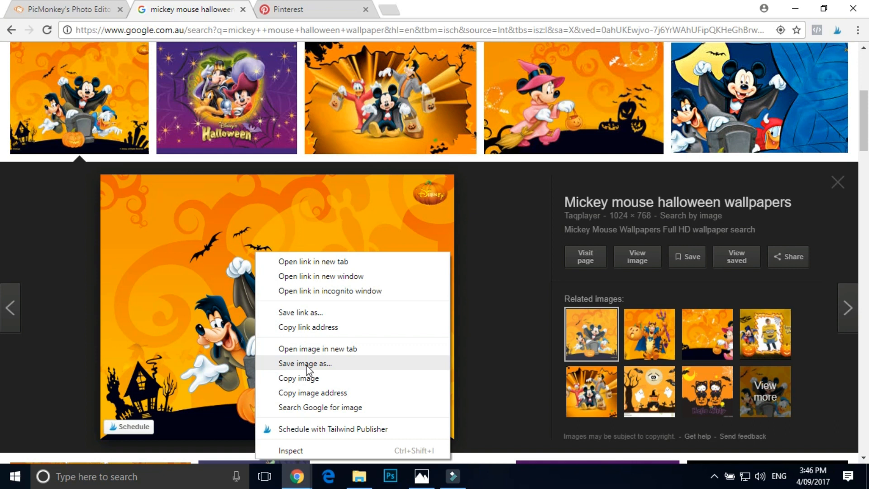
click(838, 182)
scroll(462, 170, up, 5)
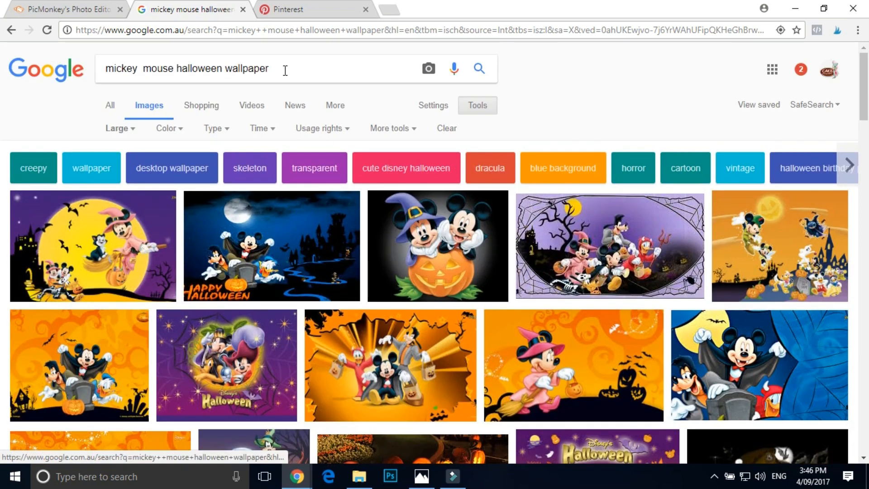
scroll(285, 66, down, 1)
scroll(283, 59, up, 1)
- Compare the Pinterest birthday invitation with the wallpaper image results
click(313, 9)
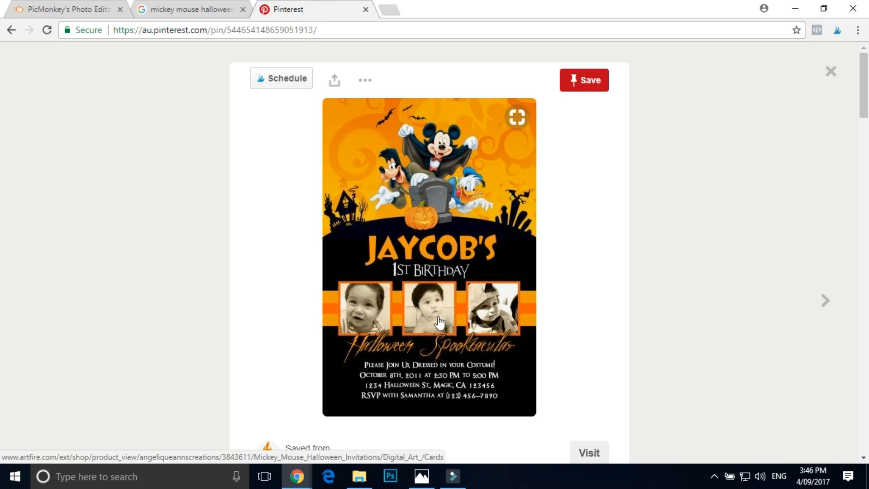
click(174, 8)
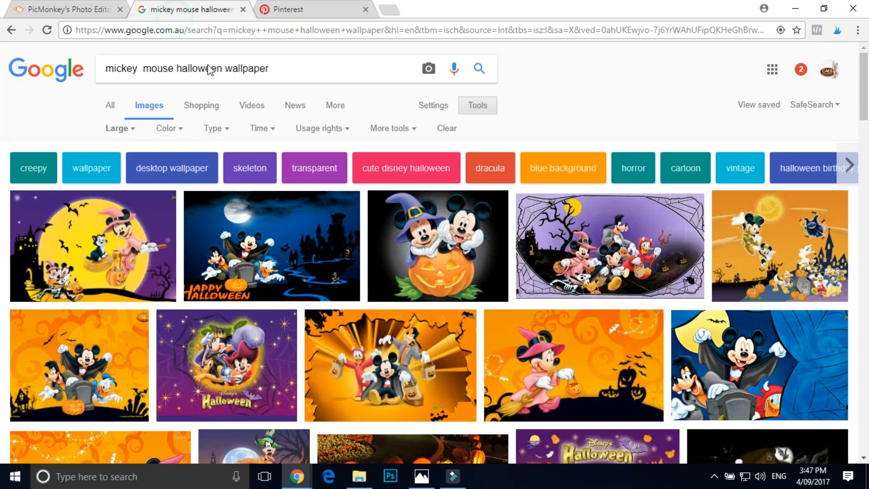
click(294, 9)
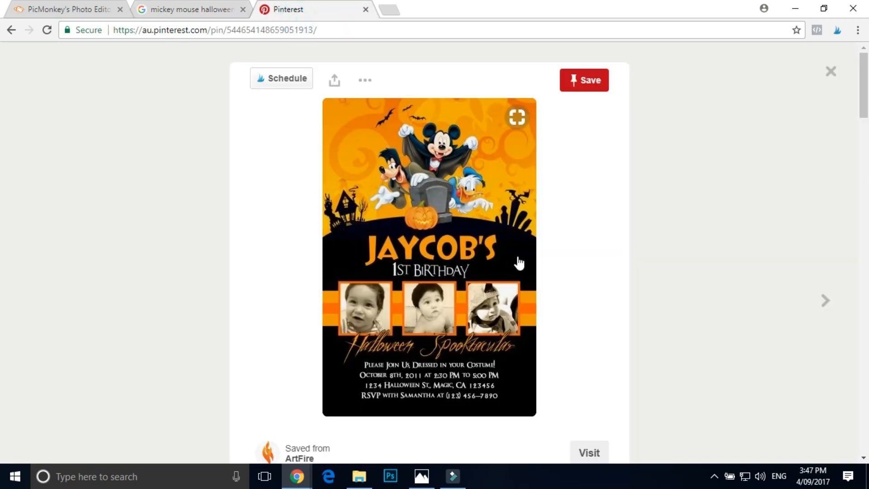
- Search Google Images for "mickey mouse clipart transparent background"
click(206, 10)
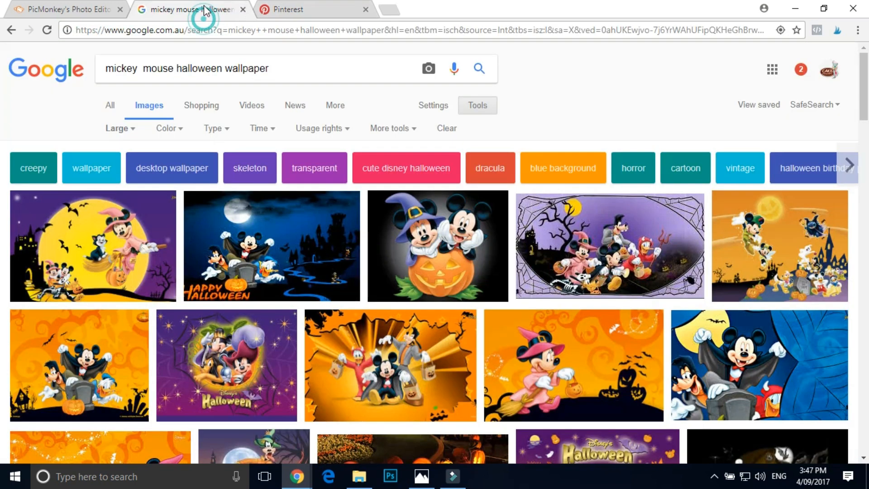
drag(284, 70, 109, 89)
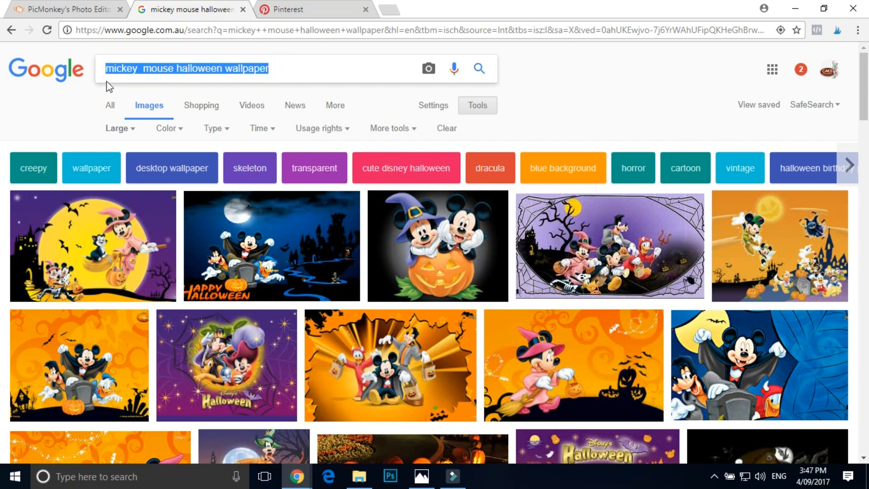
text(mickey mouse cli)
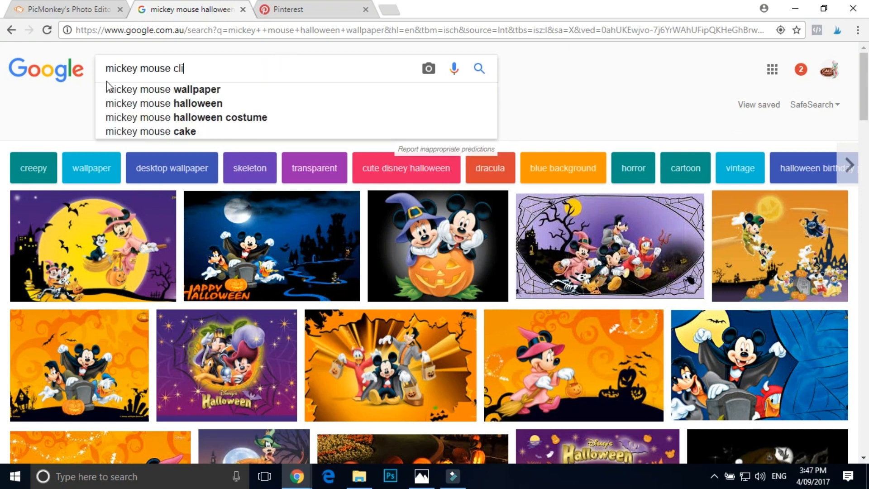
text(part trans)
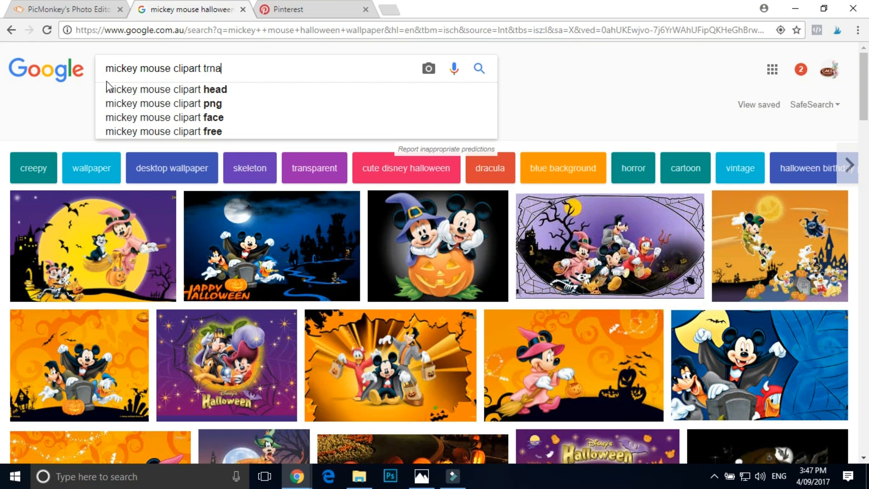
text(parent)
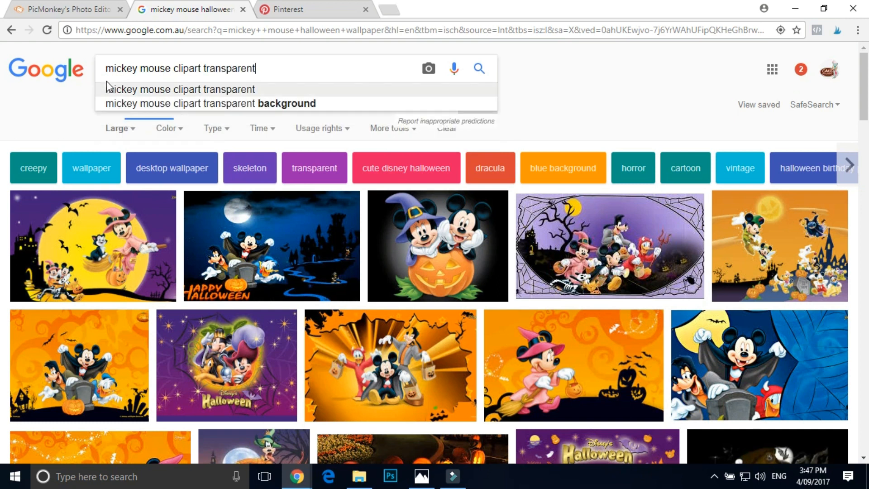
key(Down)
key(Down)
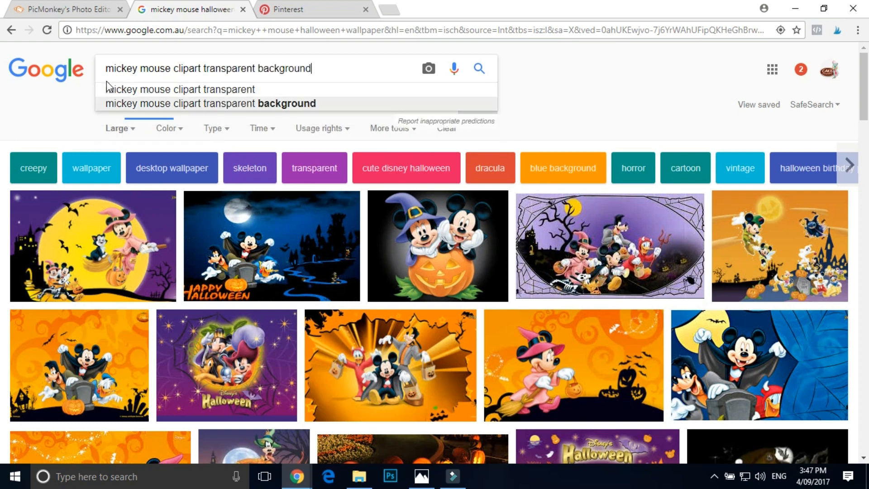
key(Return)
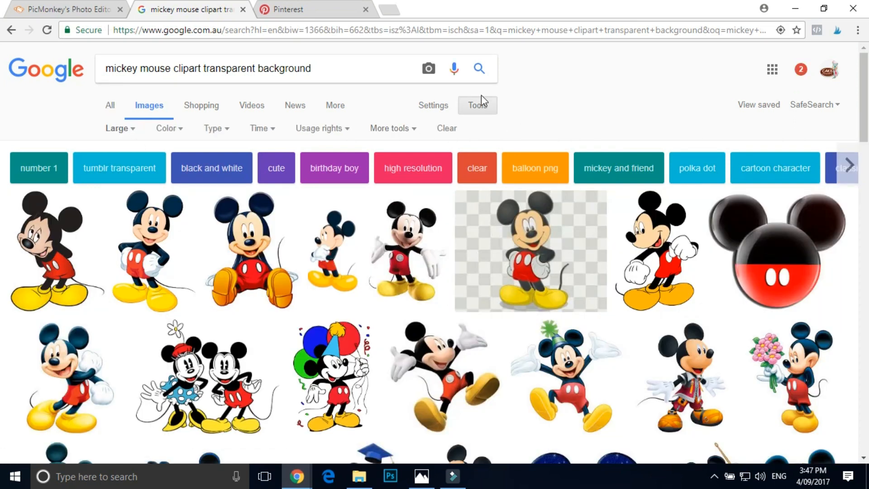
- Remove the Large size filter from the clipart image results
click(488, 107)
click(489, 107)
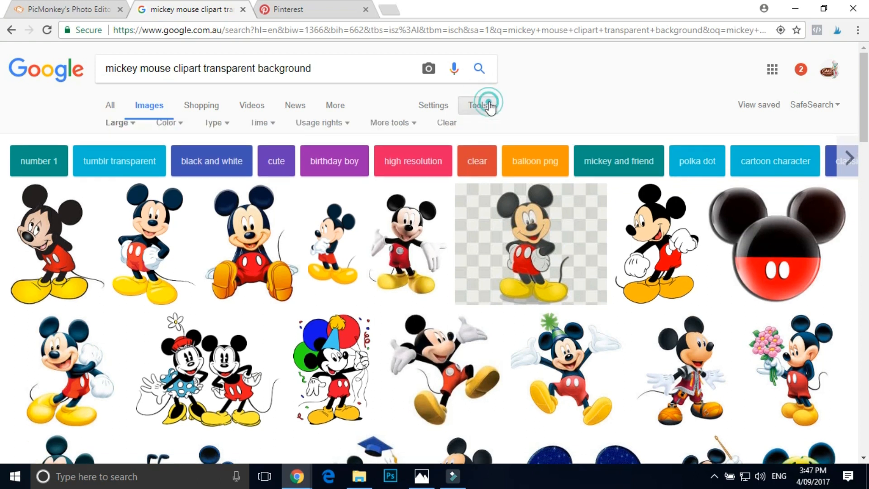
click(116, 130)
click(121, 151)
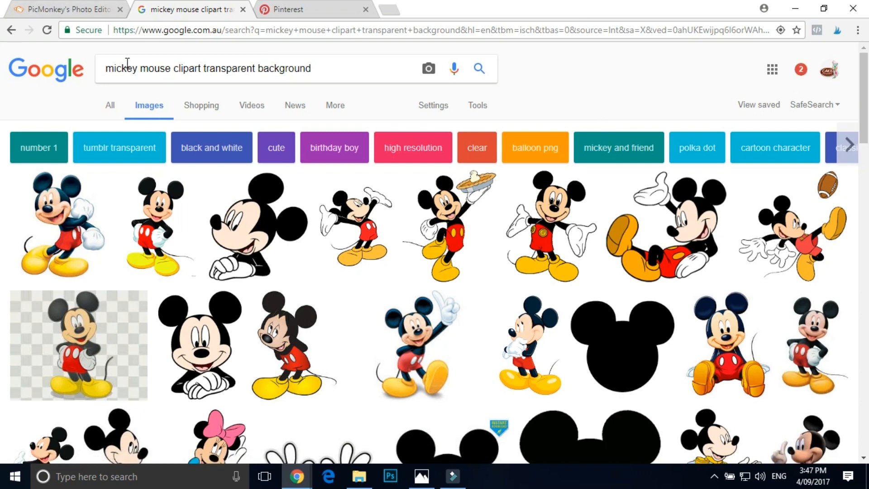
- Refine the image search to "halloween mickey mouse clipart transparent background"
click(109, 68)
text(halloween)
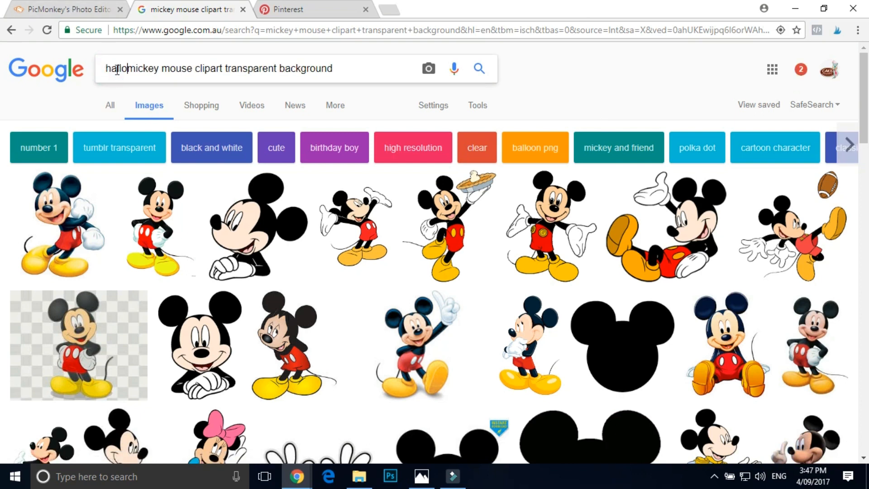
key(Return)
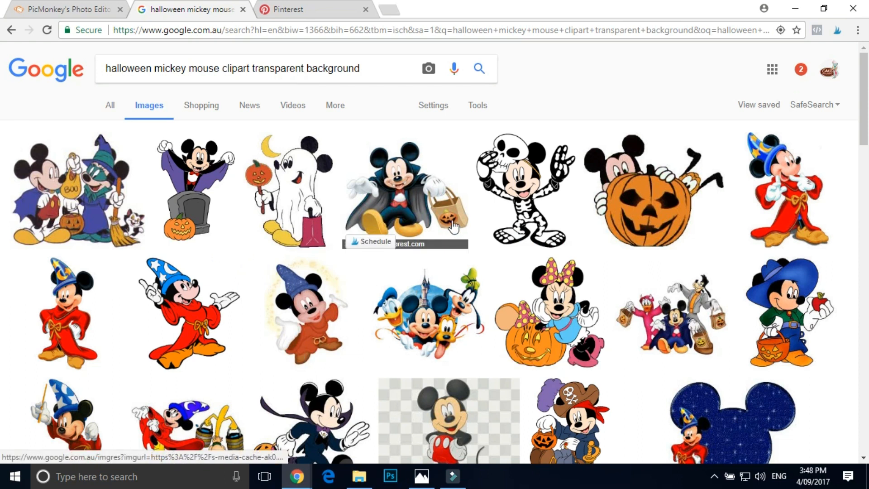
- Preview the vampire Mickey clipart with the pumpkin bag, check its image-saving options, and return to the results
click(428, 226)
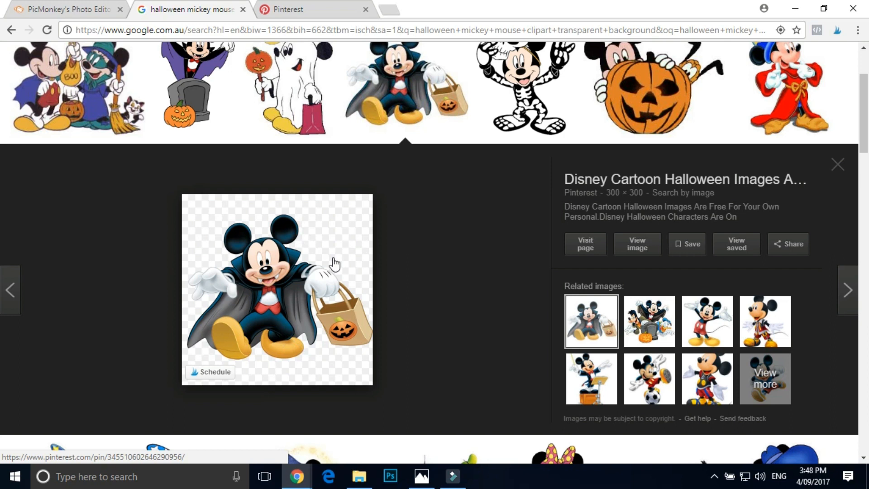
right_click(285, 233)
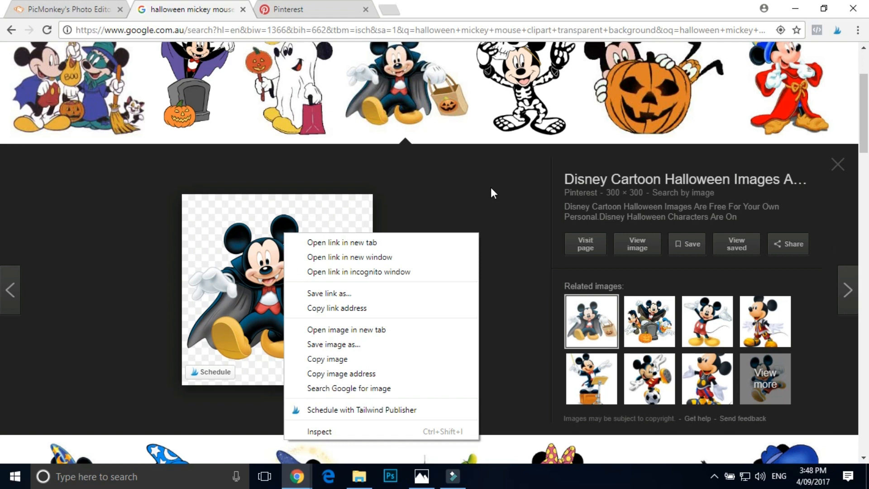
click(838, 165)
click(837, 165)
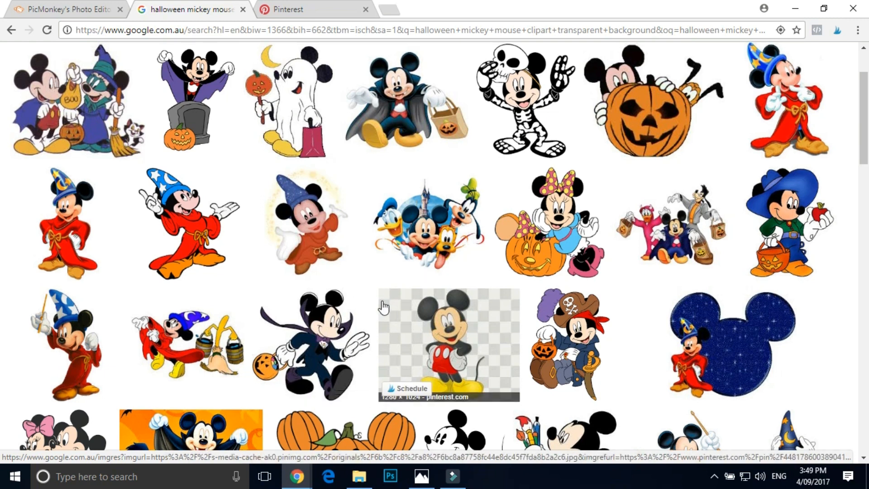
scroll(384, 307, up, 2)
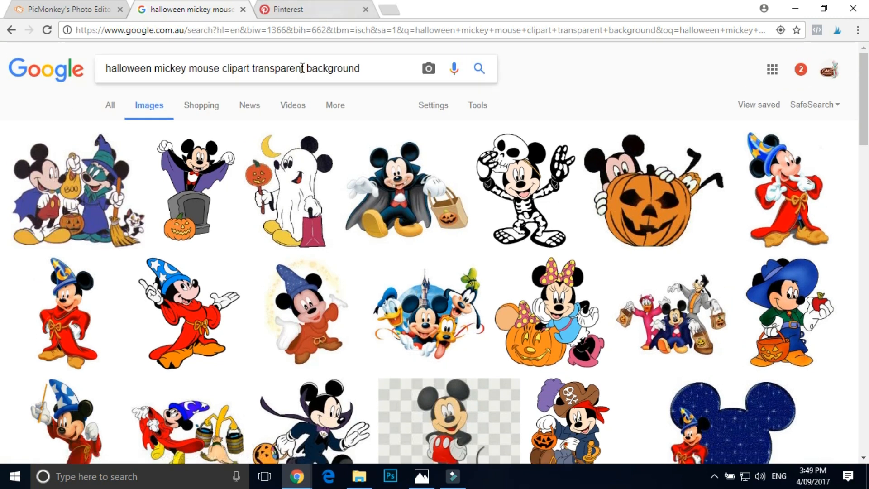
- Switch to PicMonkey and start a new design from the blank canvas templates
click(310, 14)
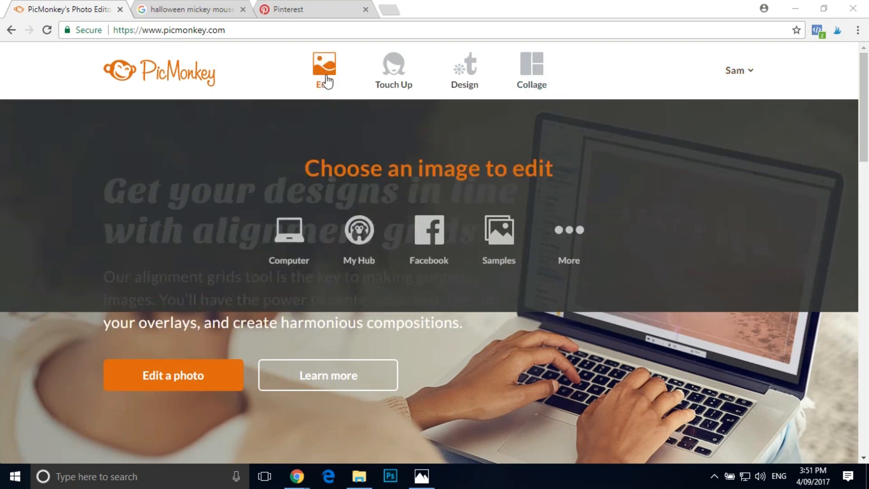
mouse_move(402, 77)
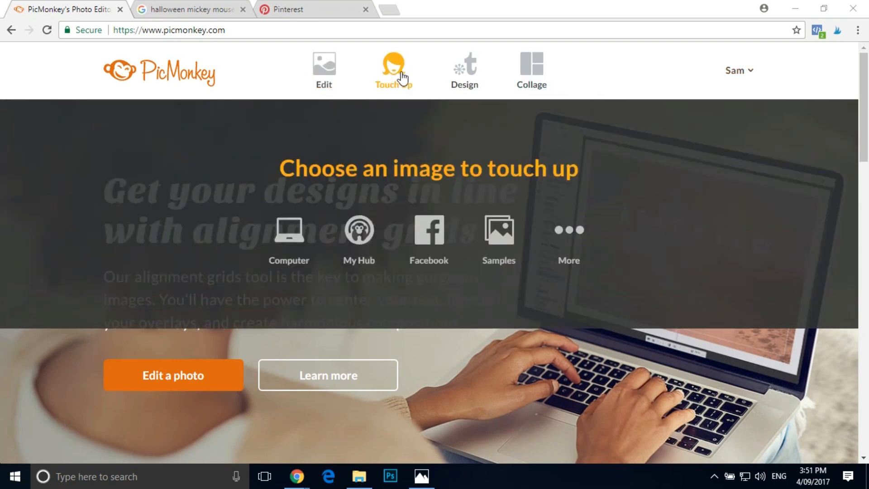
mouse_move(469, 68)
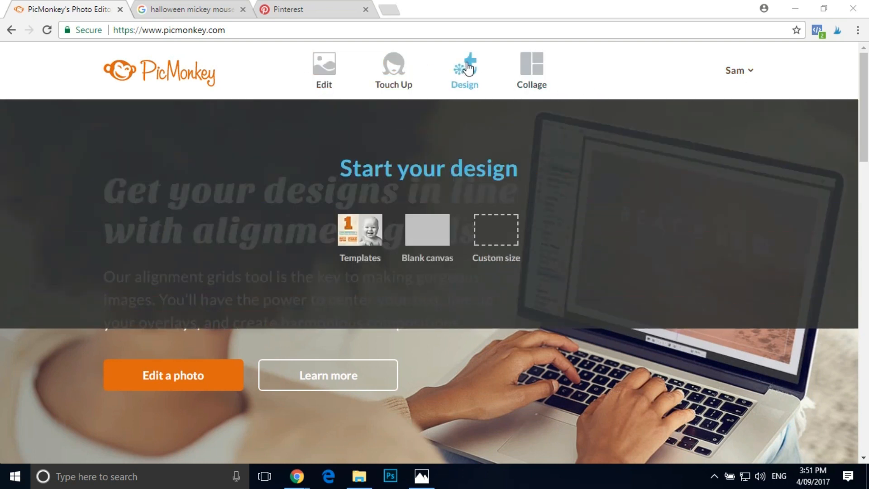
click(423, 232)
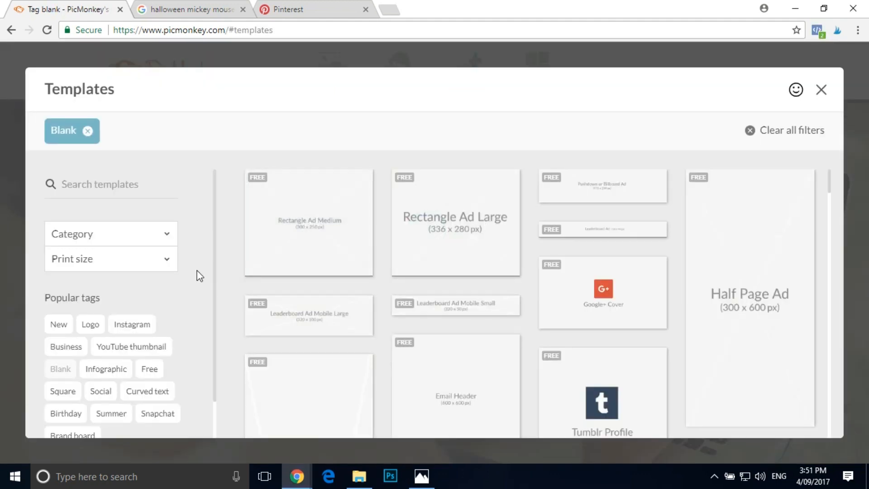
- Filter the blank templates to the 5 x 7 in print size and open the portrait 5 x 7 in canvas
click(100, 266)
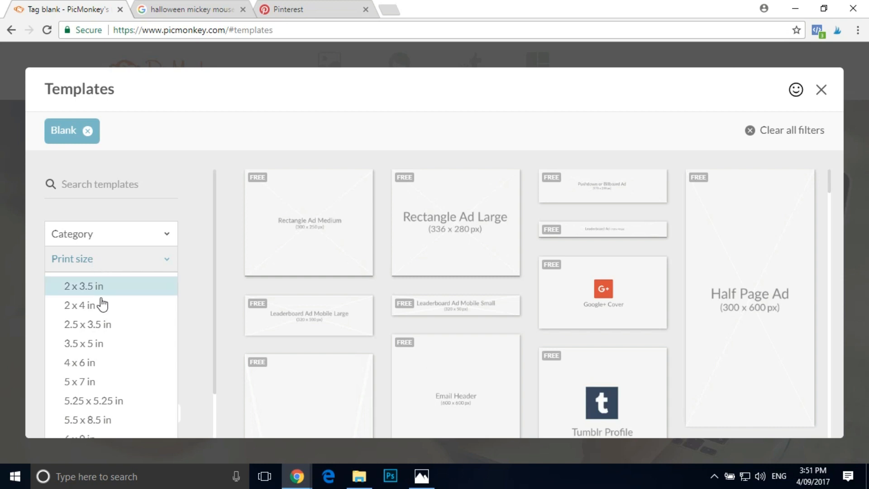
click(89, 381)
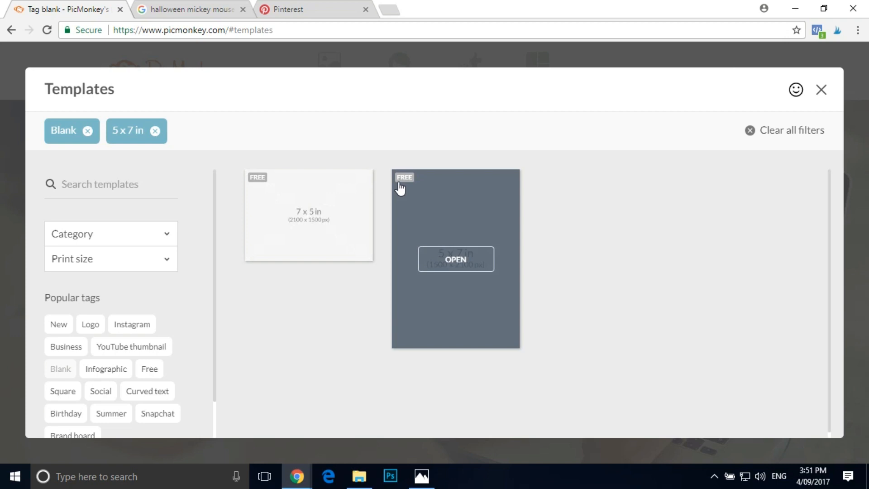
click(452, 259)
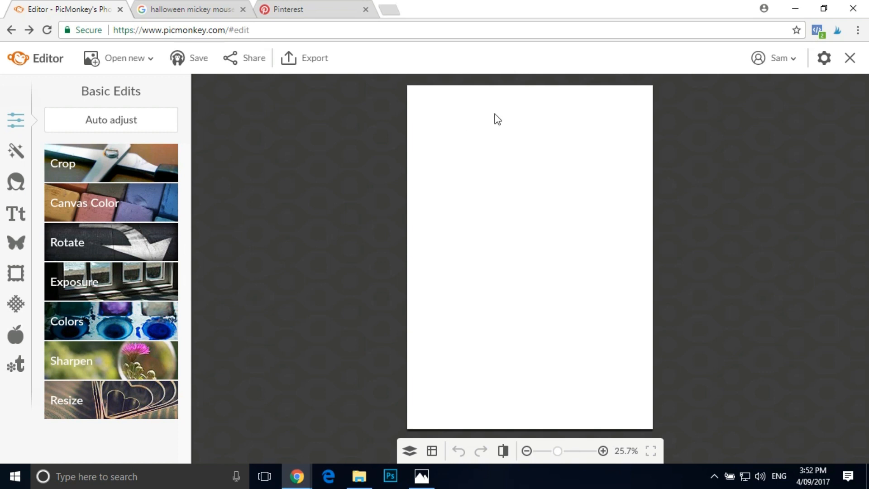
- Add the orange disney-halloween-wallpaper image from the computer's Mickey Mouse halloween folder as an overlay
click(17, 244)
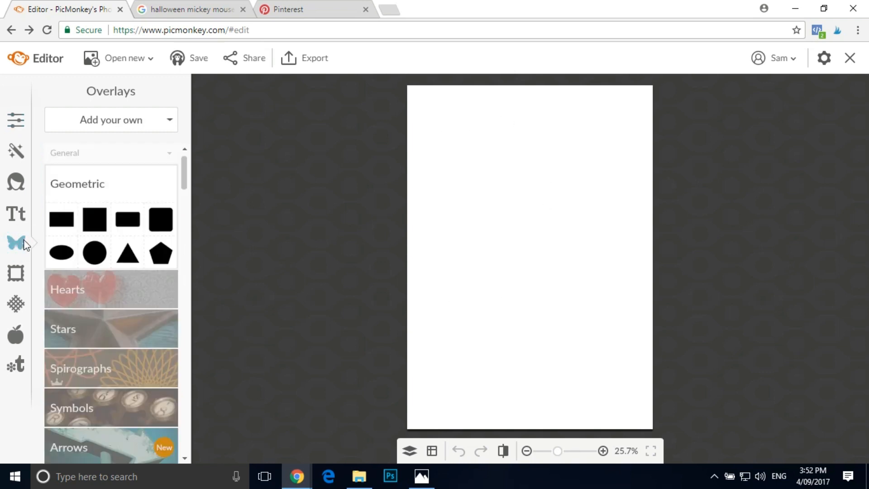
click(114, 119)
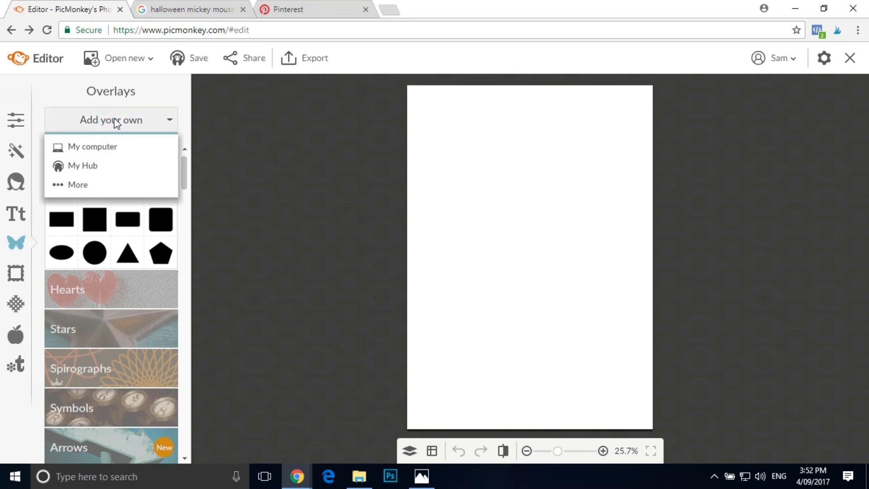
click(110, 147)
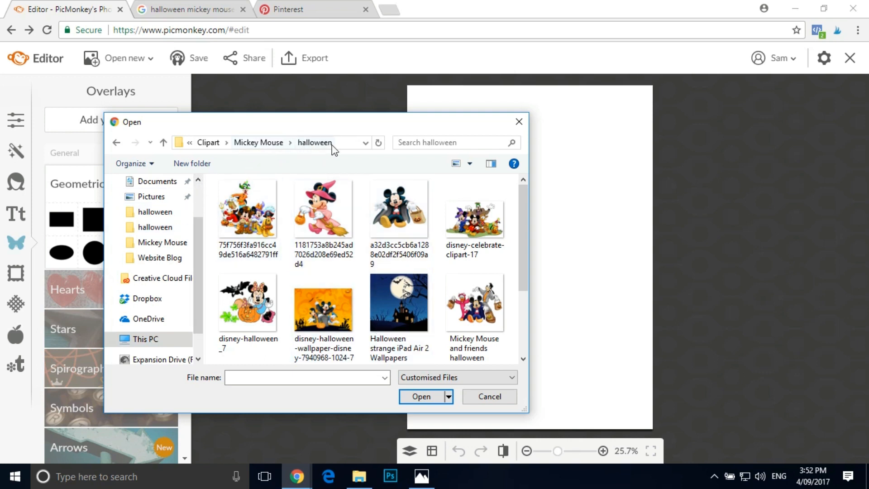
scroll(407, 289, down, 1)
double_click(332, 298)
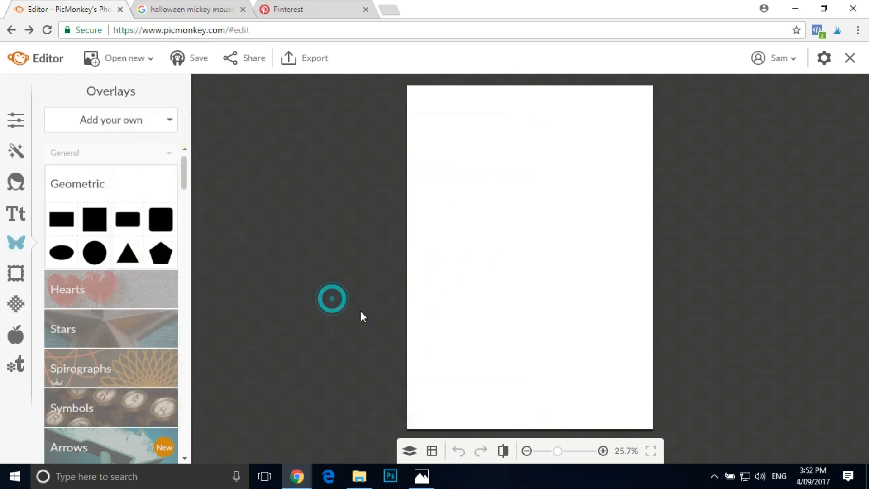
- Move the wallpaper overlay to the upper part of the canvas and enlarge it slightly beyond both side edges
drag(488, 313, 482, 225)
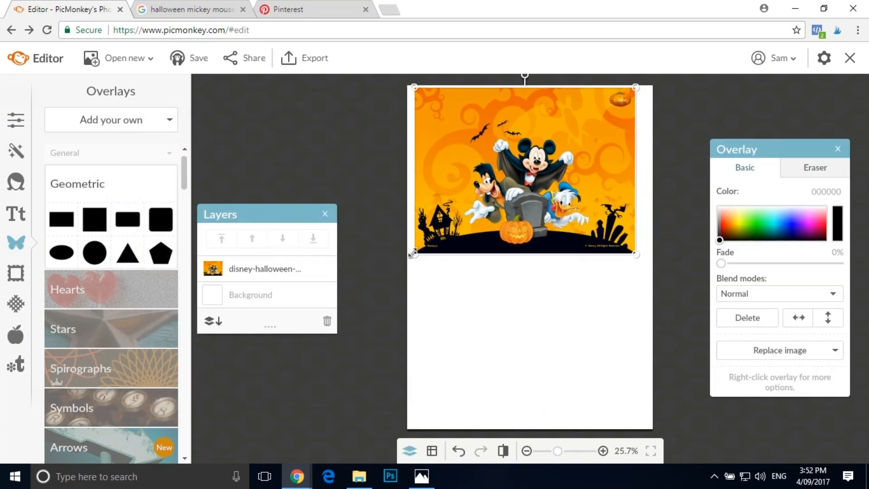
drag(414, 253, 392, 270)
drag(631, 264, 665, 291)
drag(594, 244, 594, 221)
click(383, 356)
- Reselect the wallpaper overlay and fine-tune its vertical position so it fills the canvas's upper half
click(565, 166)
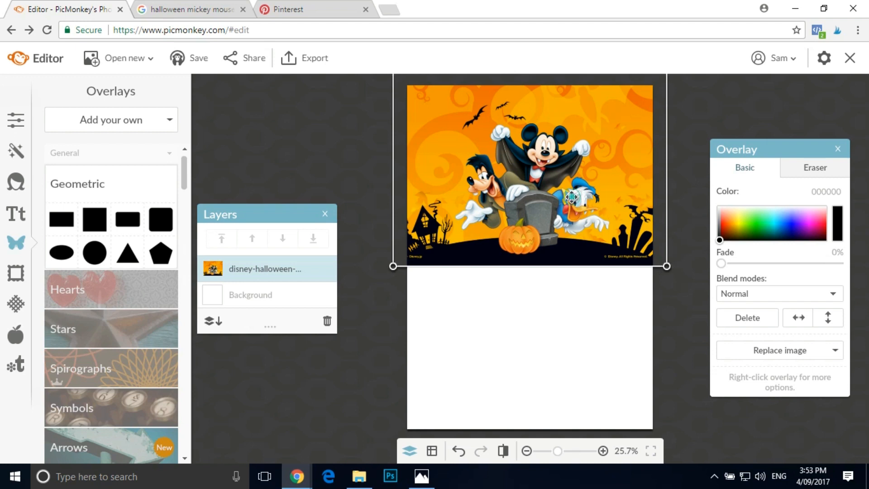
mouse_move(571, 199)
mouse_down()
mouse_move(571, 224)
mouse_move(570, 193)
mouse_up()
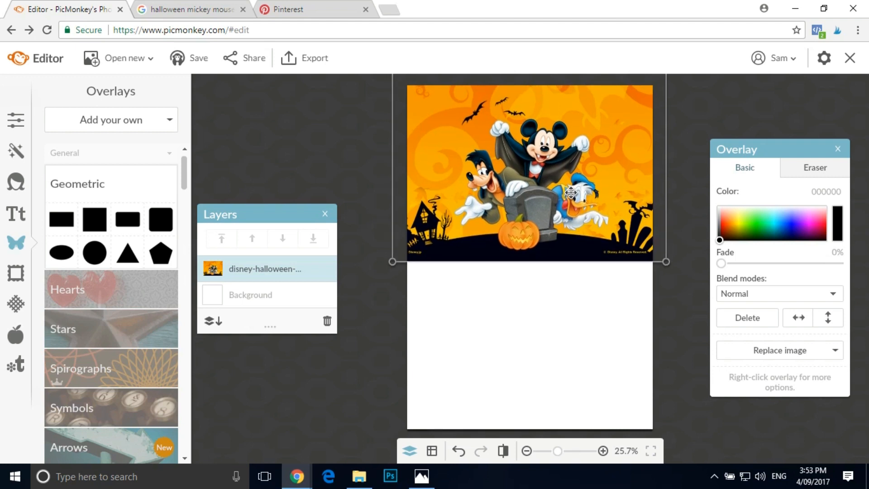
drag(571, 192, 572, 196)
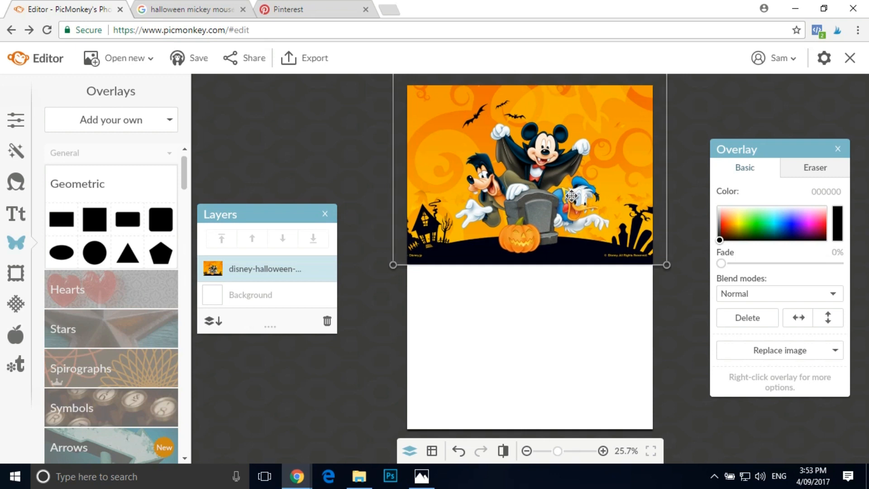
click(268, 124)
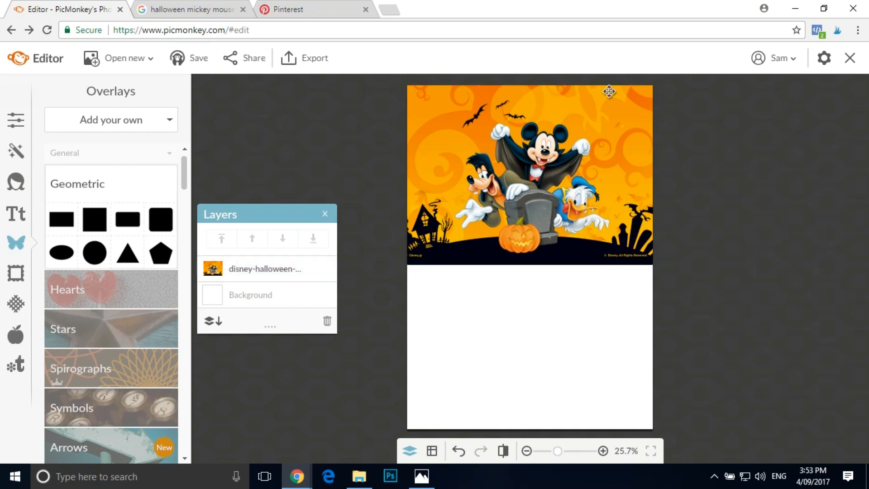
click(522, 166)
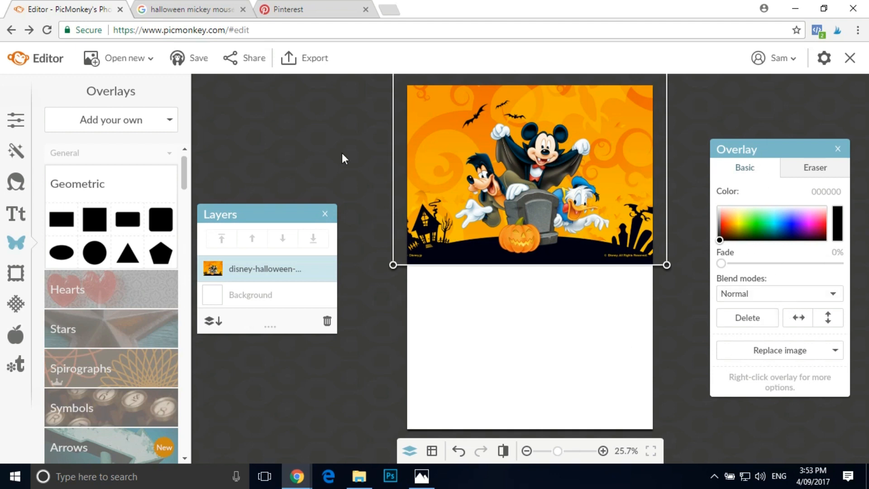
click(351, 131)
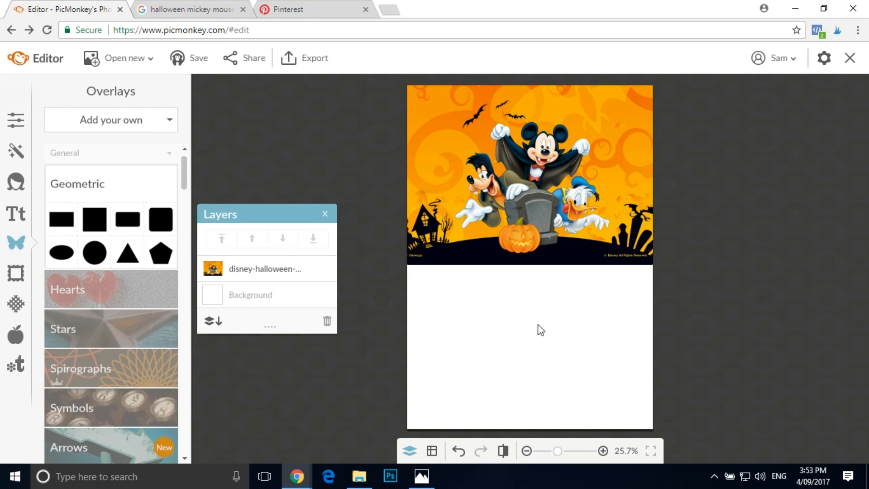
- Try applying black (000000) as the canvas color, and undo the change
click(14, 117)
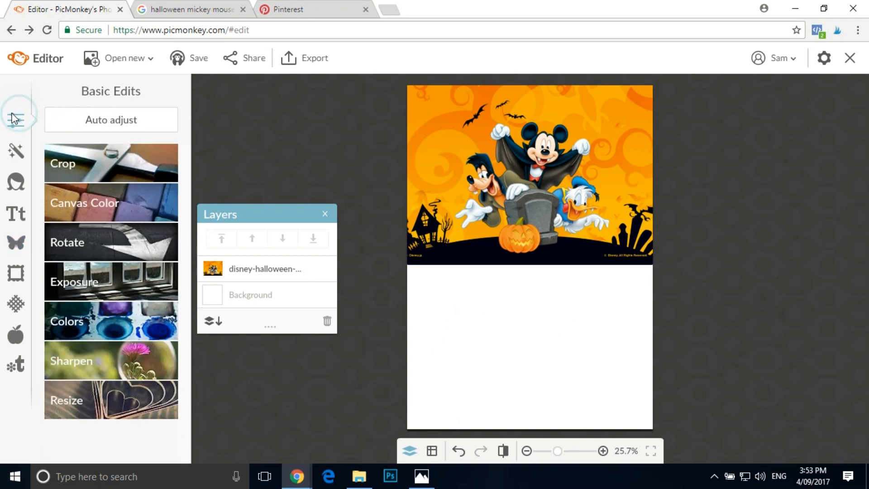
click(111, 208)
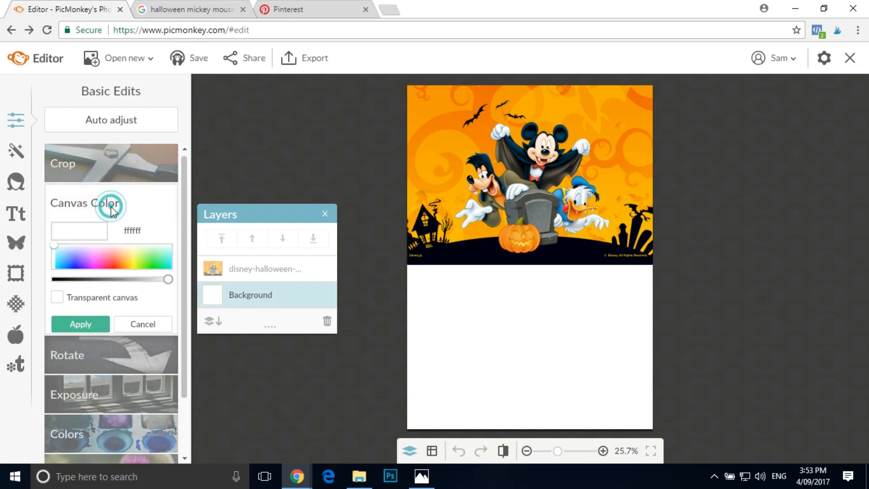
click(54, 280)
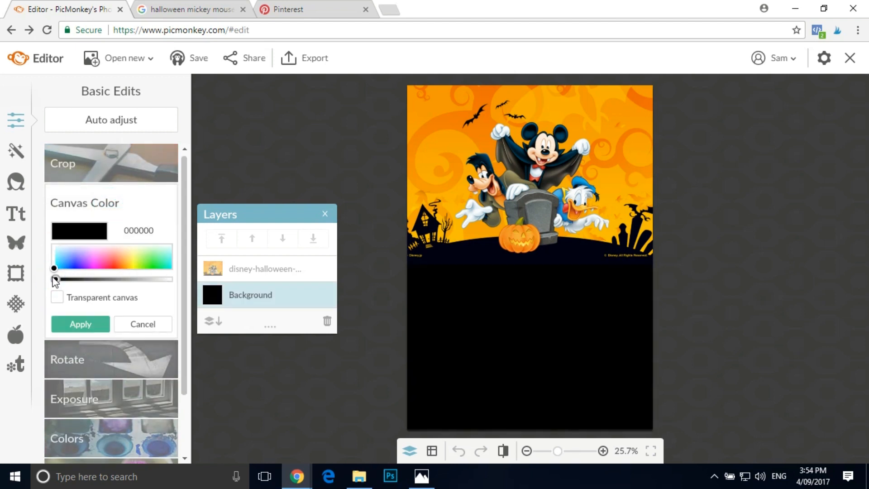
click(88, 323)
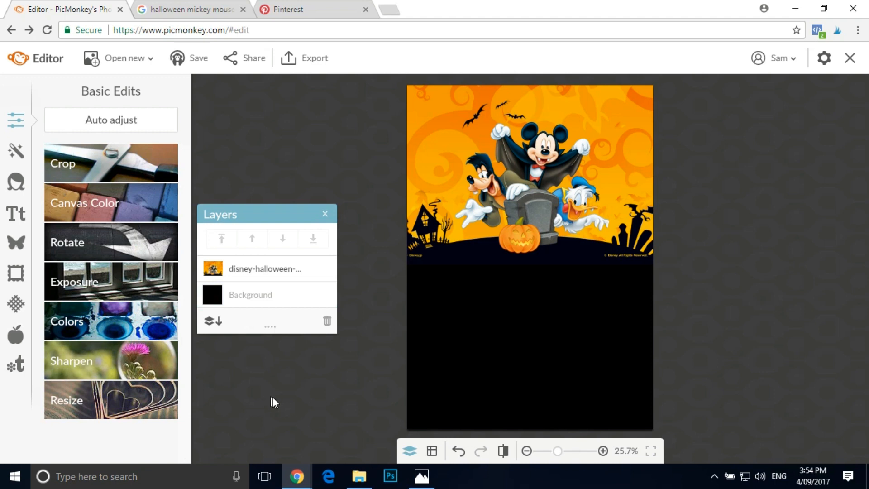
click(458, 451)
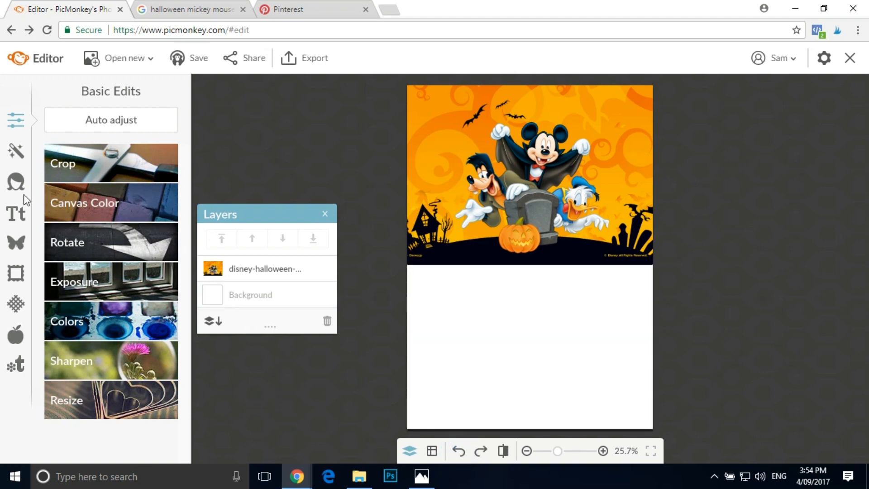
- Add a black Geometric rectangle overlay and stretch it to cover the white lower half of the canvas, overlapping the wallpaper's bottom edge
click(15, 243)
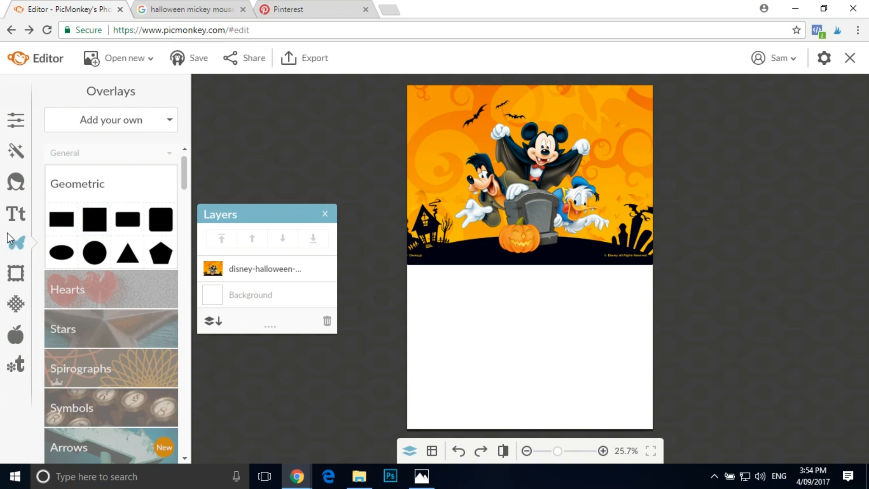
click(61, 219)
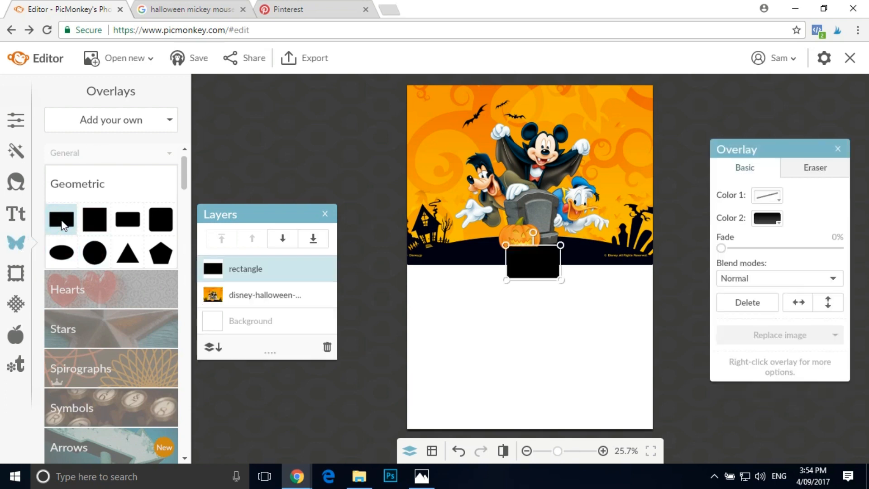
click(506, 280)
drag(483, 290, 382, 333)
drag(558, 333, 671, 380)
drag(595, 306, 591, 368)
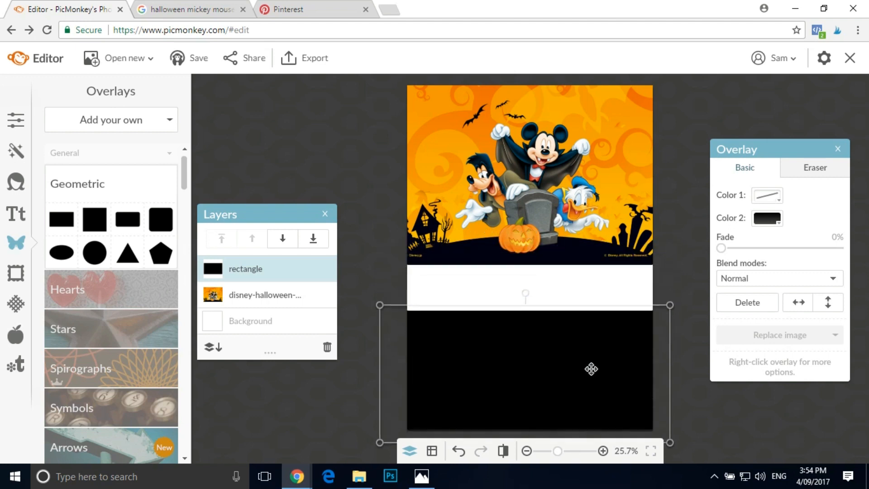
drag(532, 305, 531, 254)
click(273, 117)
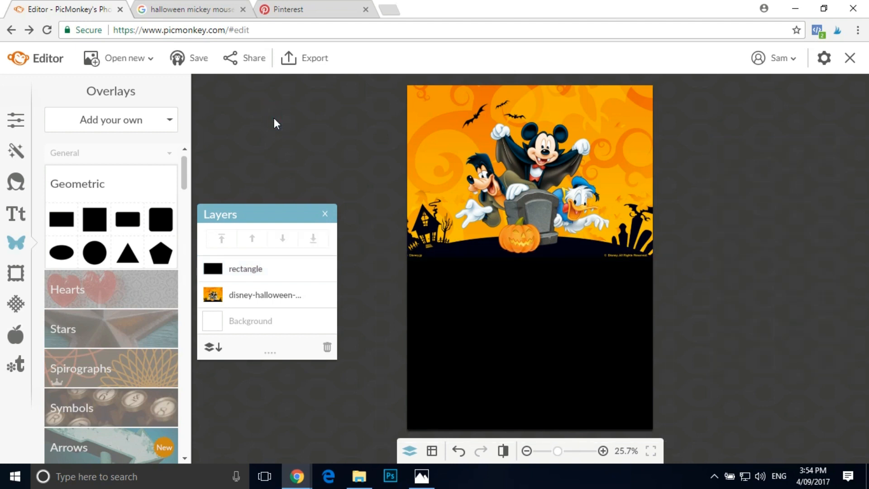
- Add a black Geometric ellipse overlay to the canvas
click(603, 451)
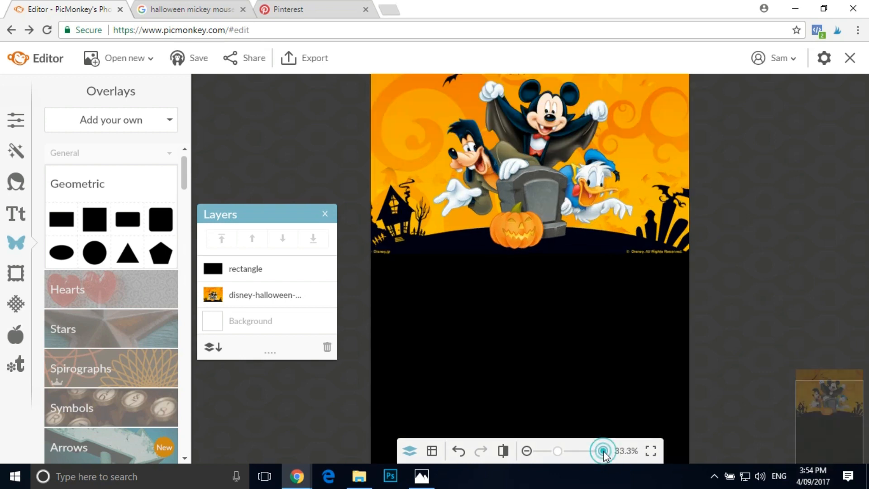
click(603, 450)
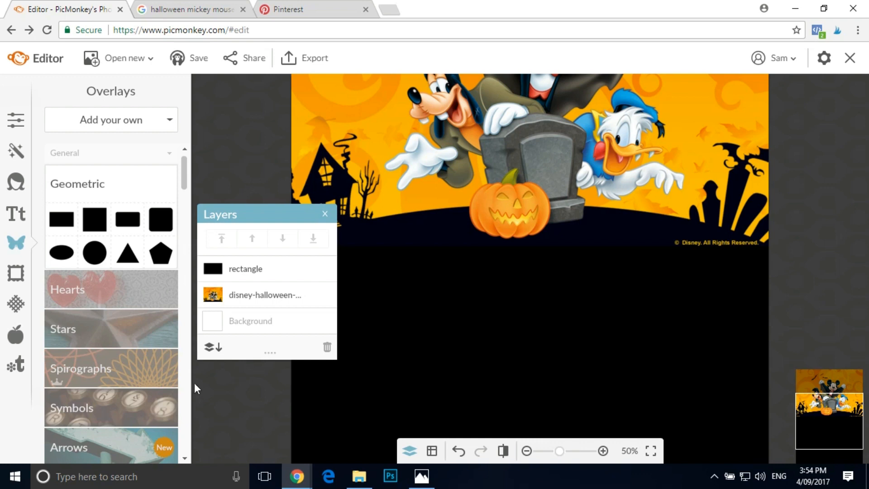
click(63, 252)
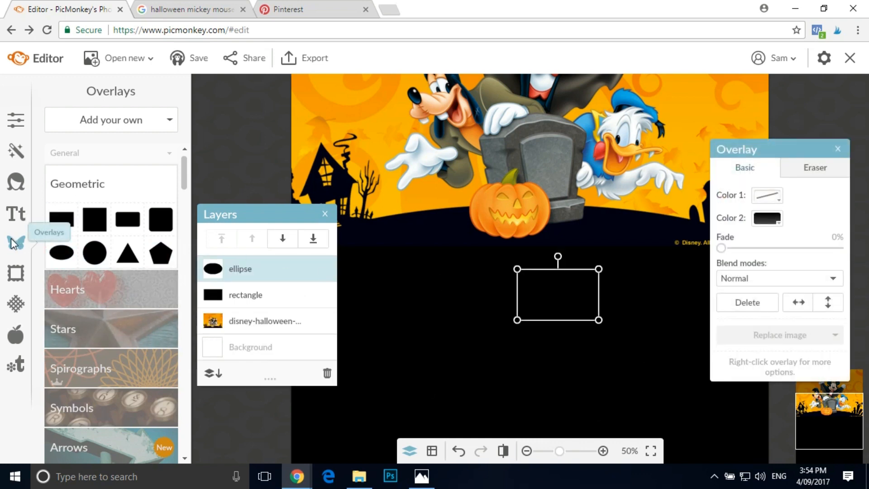
click(167, 155)
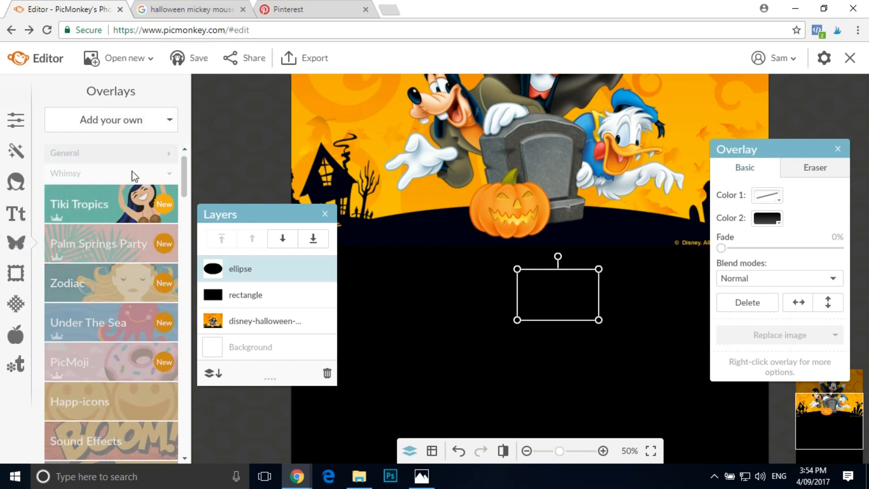
click(168, 157)
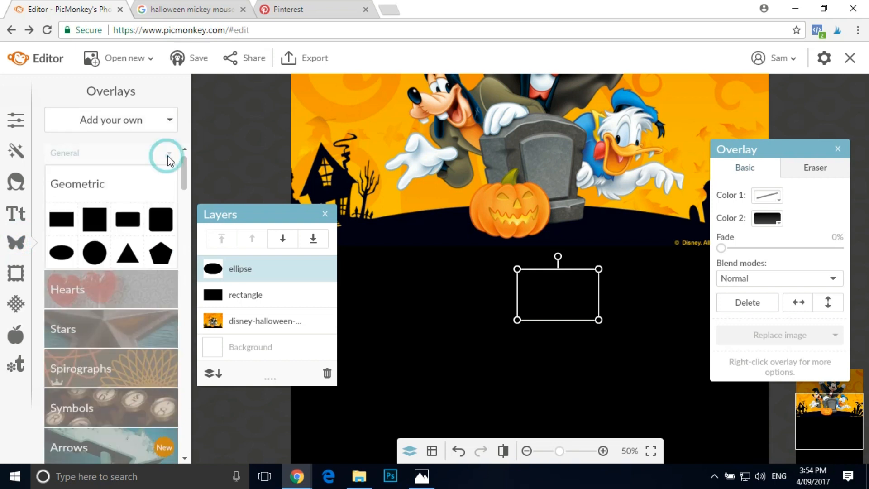
click(81, 183)
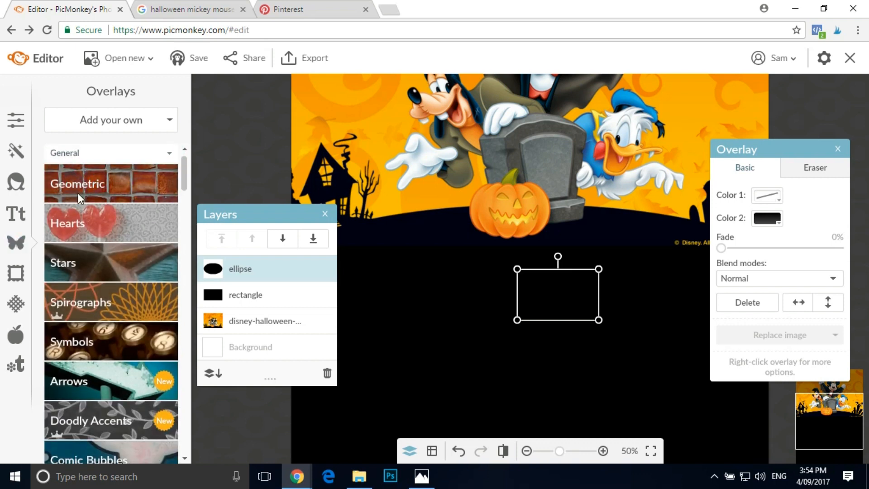
click(78, 193)
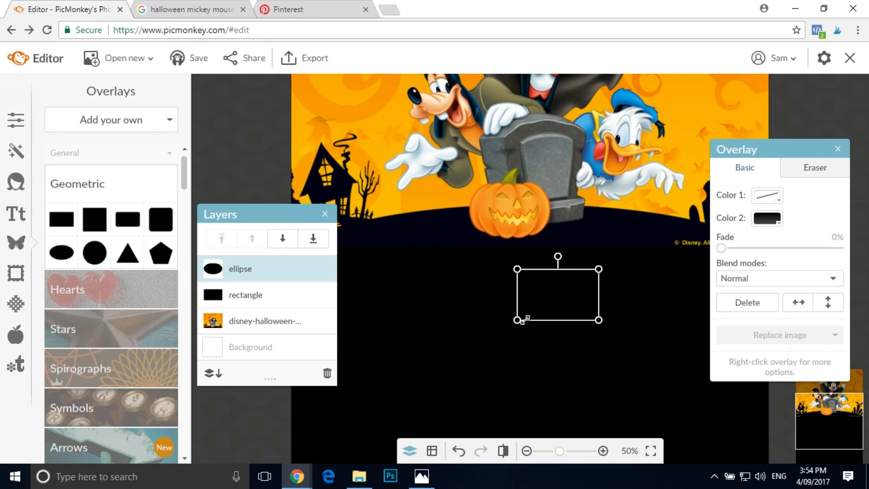
- Flatten the ellipse into a thin, wide shape and place it over the Disney copyright text at the wallpaper's lower-right corner
drag(525, 318, 643, 252)
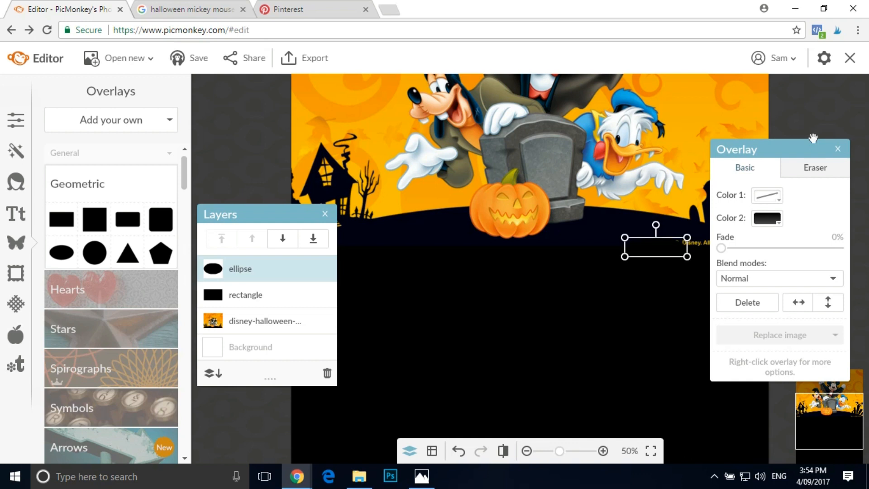
drag(802, 151, 868, 128)
drag(655, 244, 750, 246)
click(754, 248)
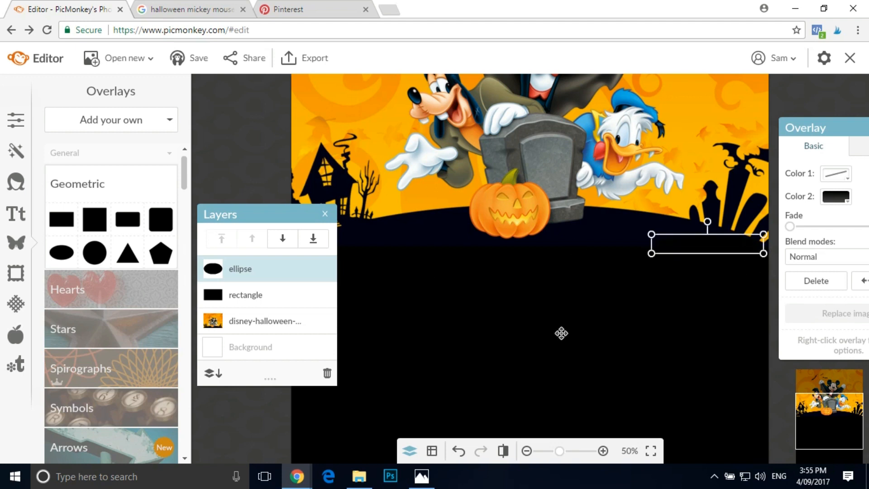
- Duplicate the flattened ellipse and place the copy over the Disney.jp text at the wallpaper's lower-left corner
right_click(723, 236)
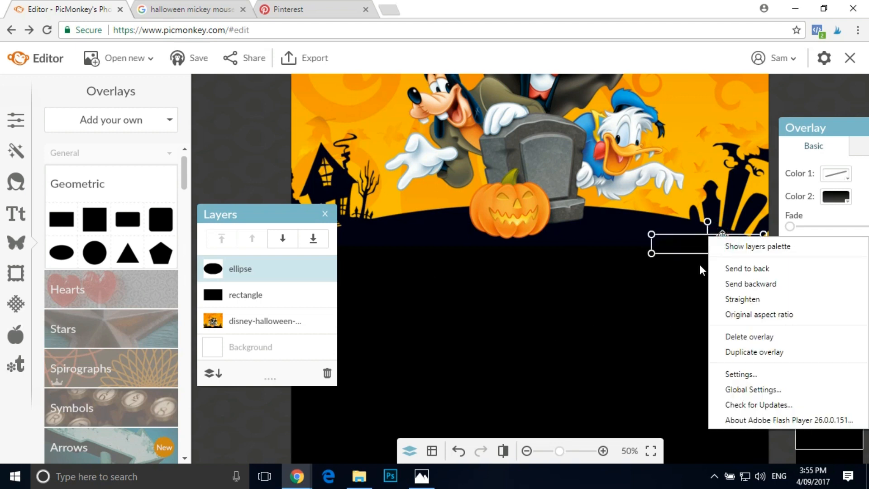
click(749, 353)
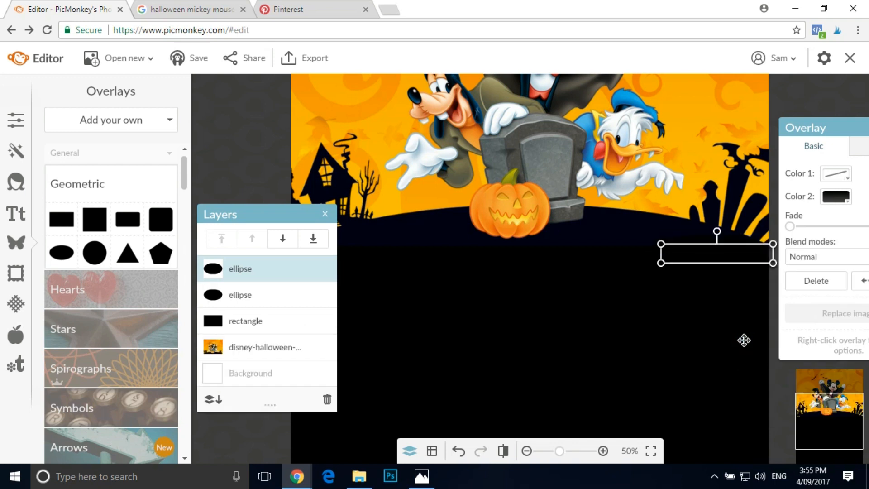
drag(731, 245, 443, 240)
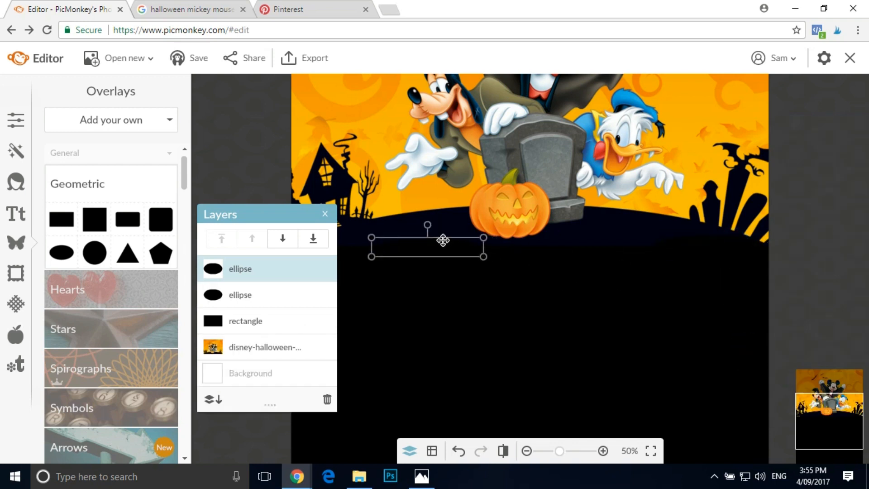
drag(292, 213, 287, 281)
drag(446, 248, 359, 246)
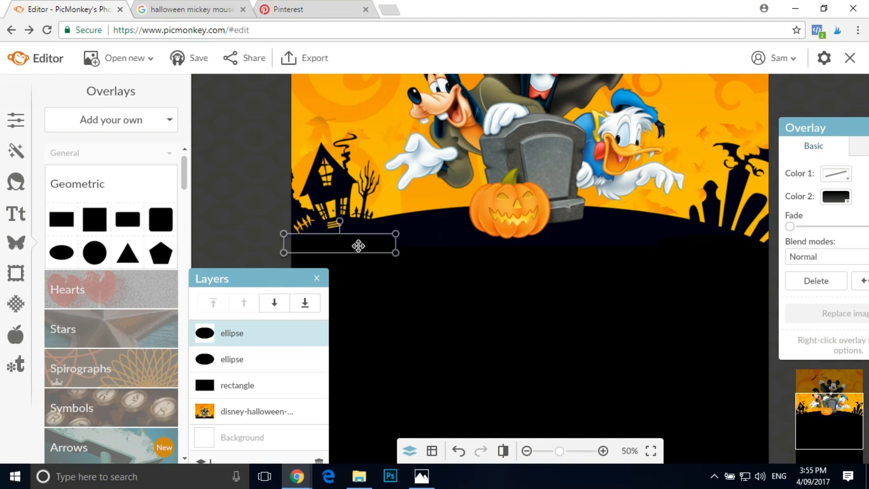
click(243, 151)
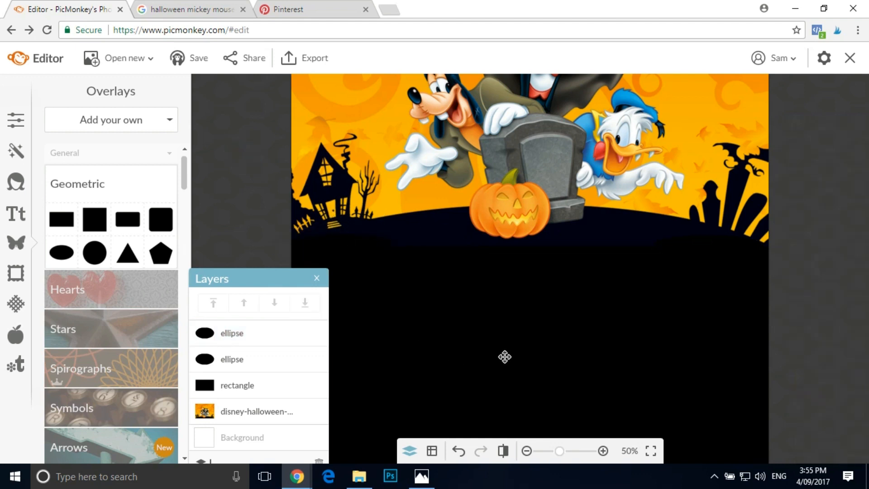
- View the whole invitation and compare it with the Pinterest reference invitation
click(528, 452)
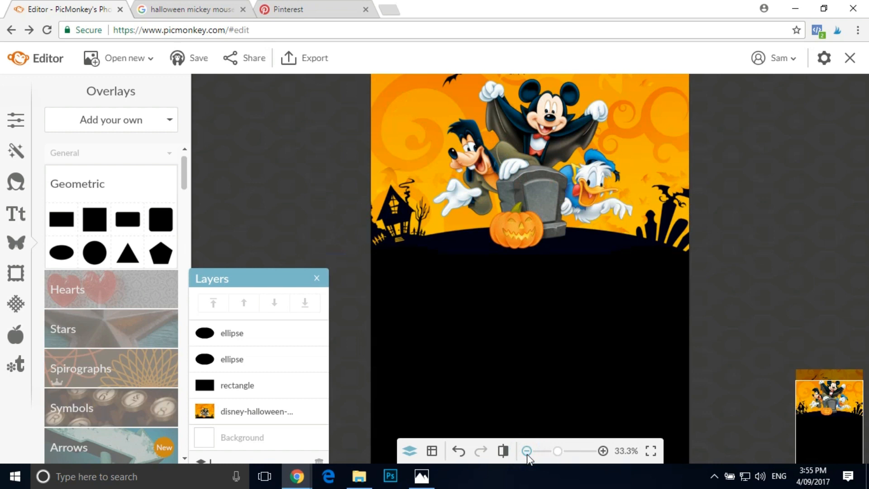
click(528, 453)
drag(276, 287, 311, 132)
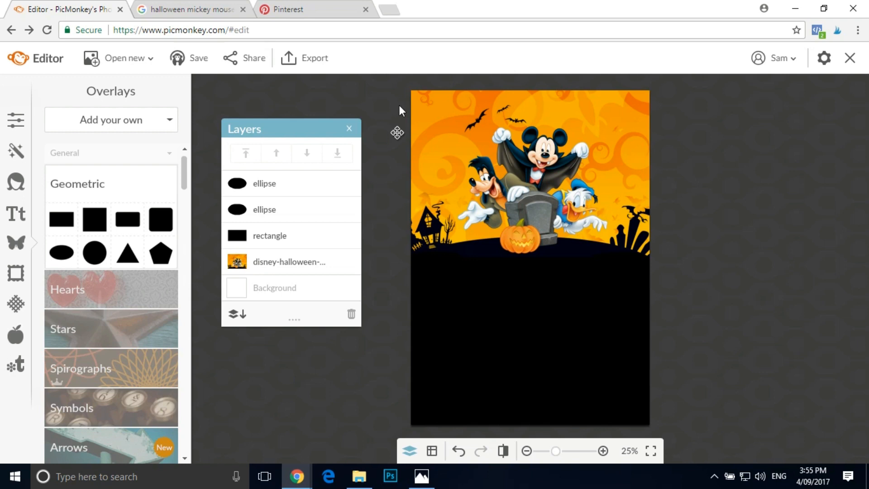
click(319, 14)
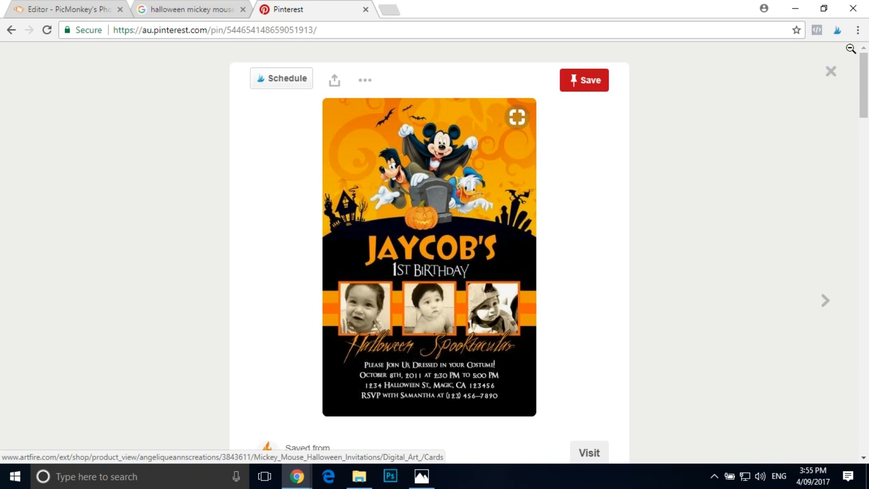
click(69, 14)
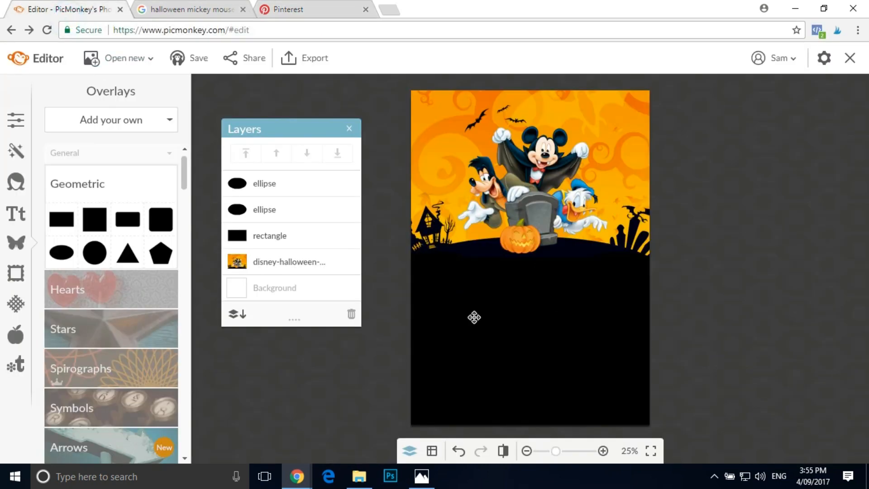
- Close the Geometric overlays and look through the full list of seasonal themes, from School U to Sweethearts
click(90, 180)
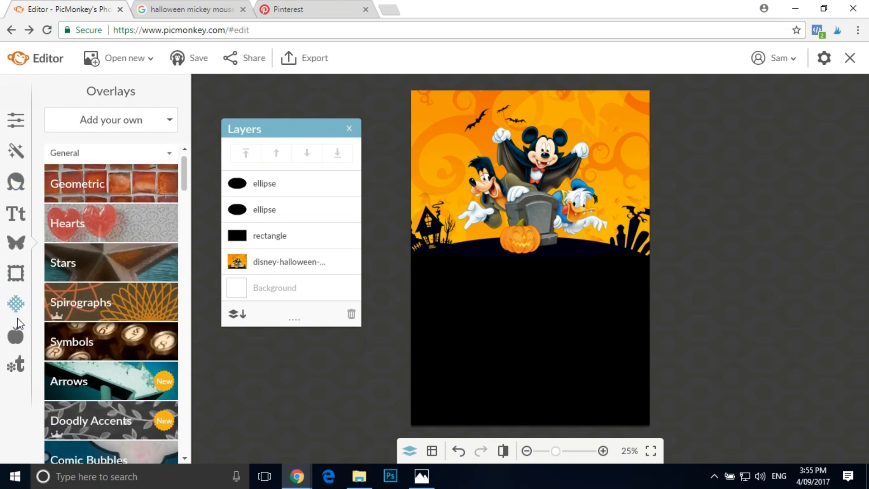
click(15, 335)
scroll(125, 229, up, 3)
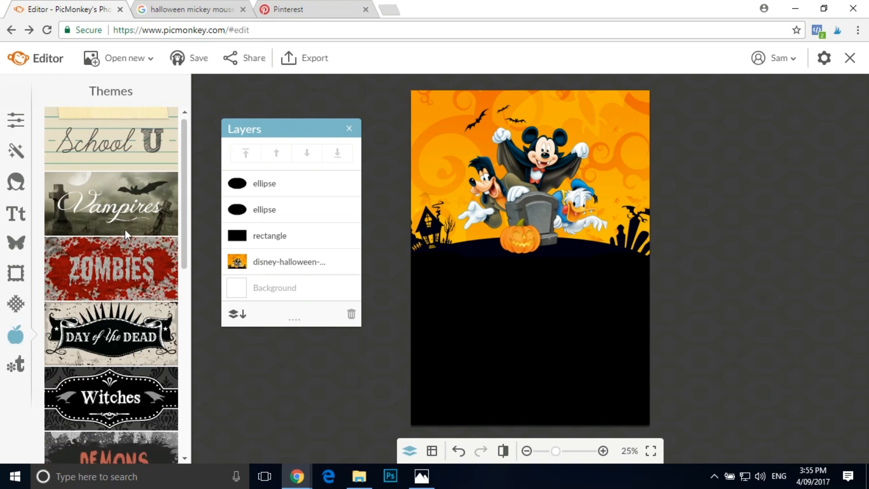
scroll(104, 290, down, 5)
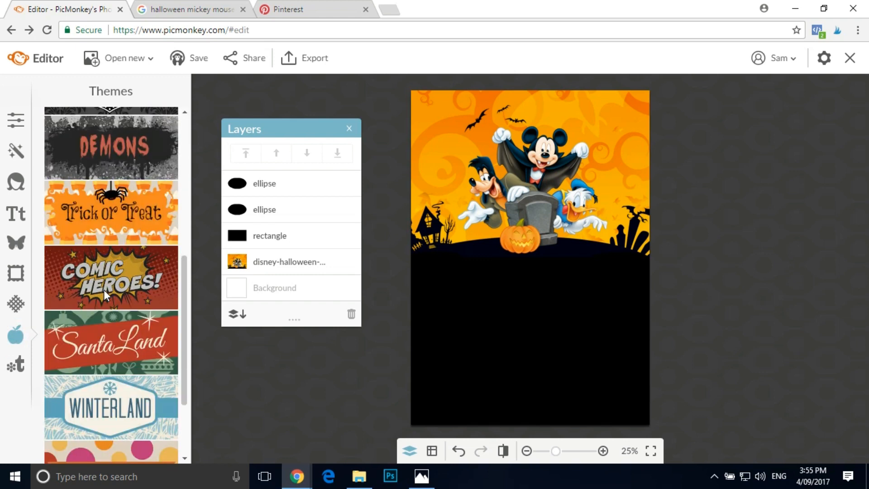
scroll(105, 294, down, 3)
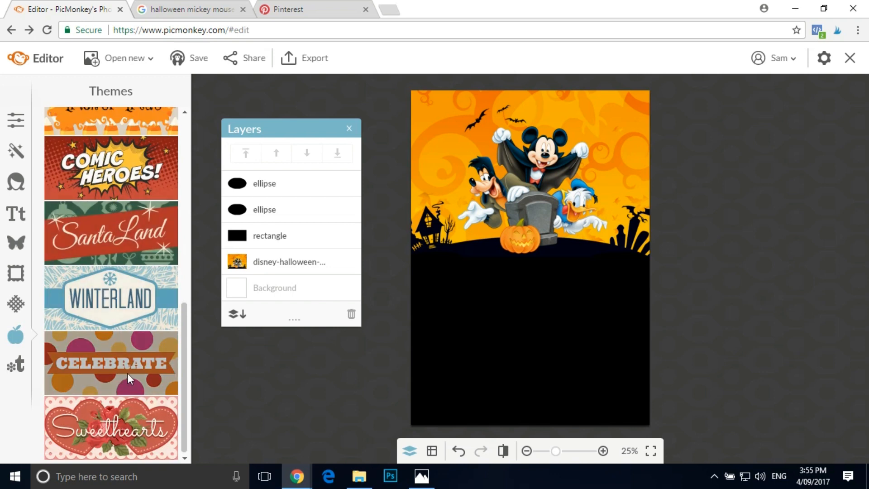
scroll(127, 373, up, 8)
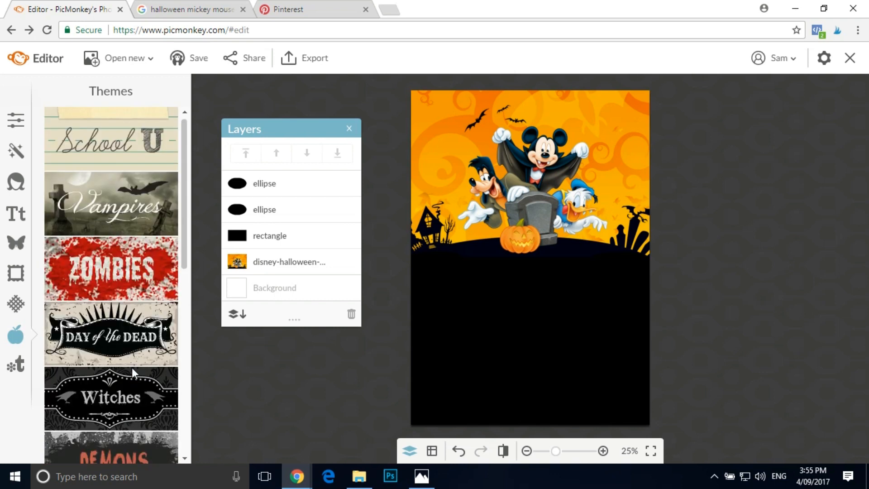
scroll(136, 357, down, 4)
scroll(136, 358, up, 4)
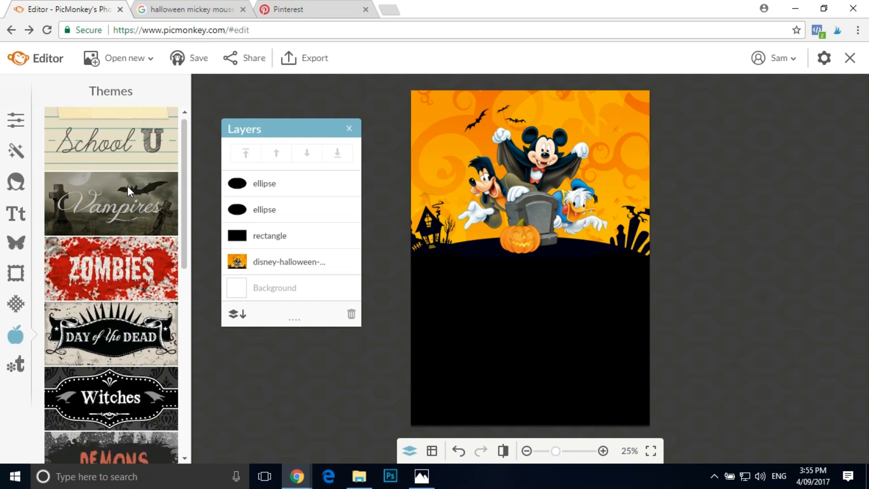
scroll(125, 193, down, 2)
scroll(124, 193, up, 2)
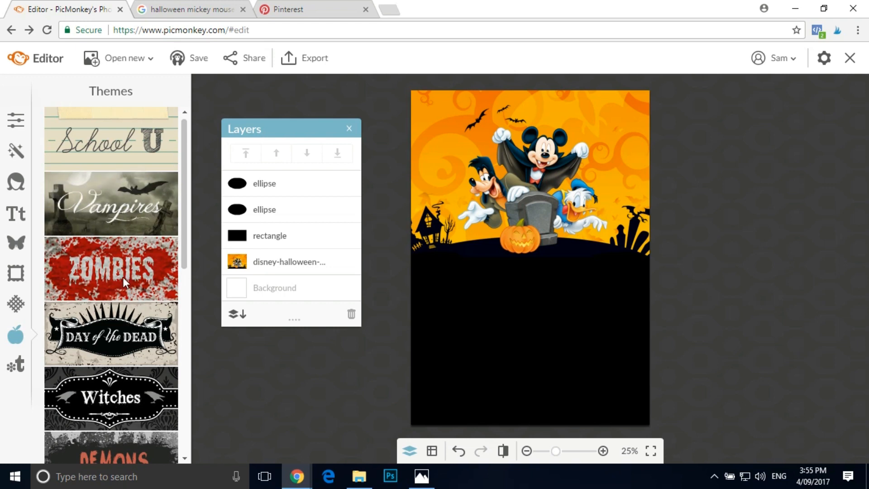
- Examine the Zombies theme, including its Gashes & Slashes overlays and its effects, textures and text sections
click(122, 263)
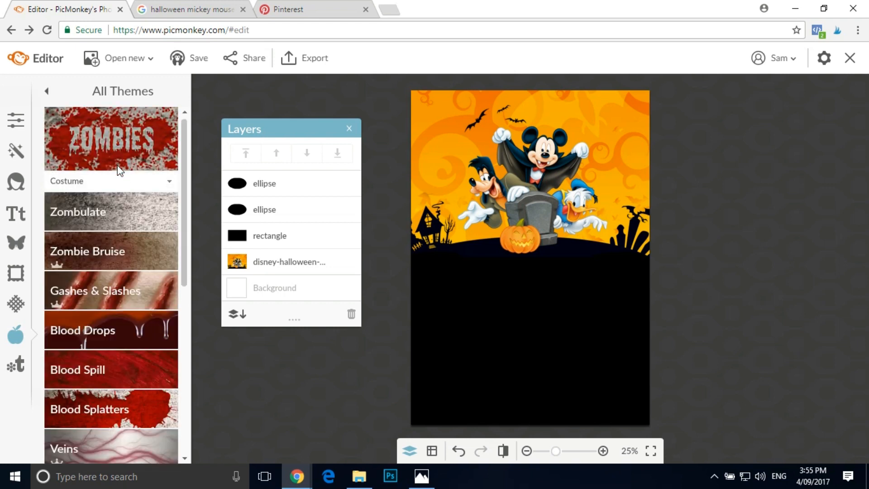
click(121, 296)
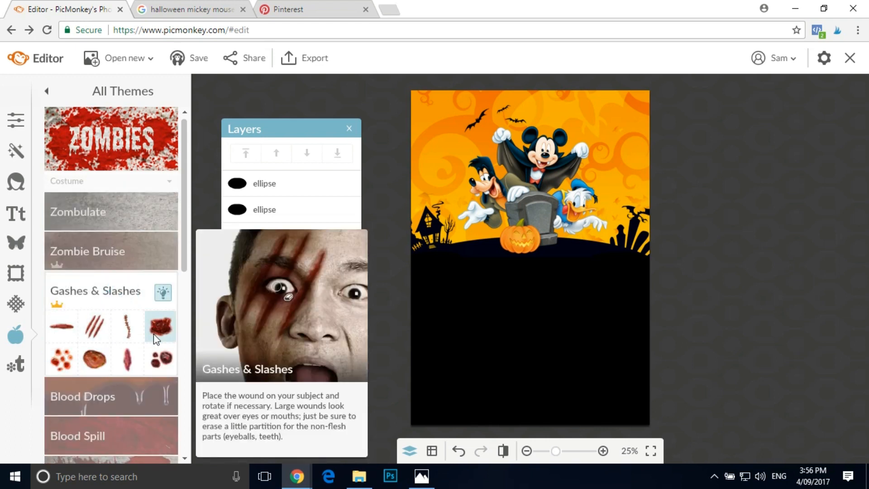
click(172, 183)
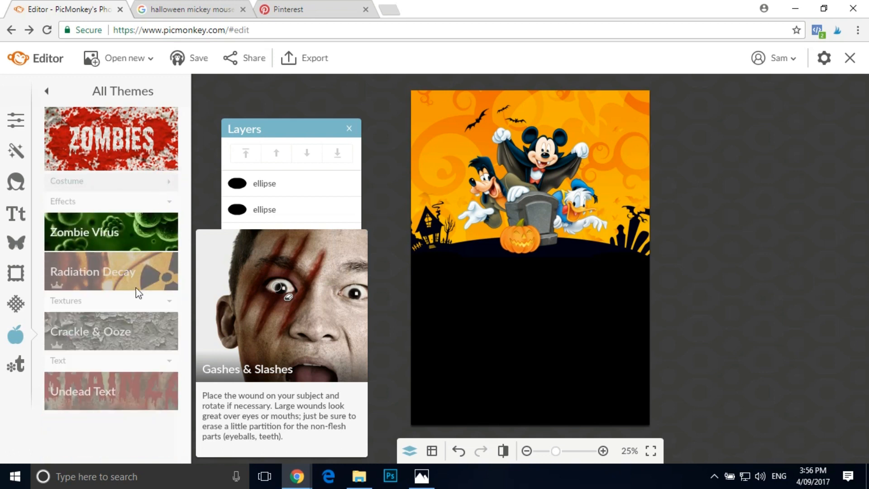
click(46, 91)
- Add the spiderweb garland from the Grim Garlands overlays of the Trick or Treat theme to the invitation
scroll(97, 261, down, 3)
click(126, 378)
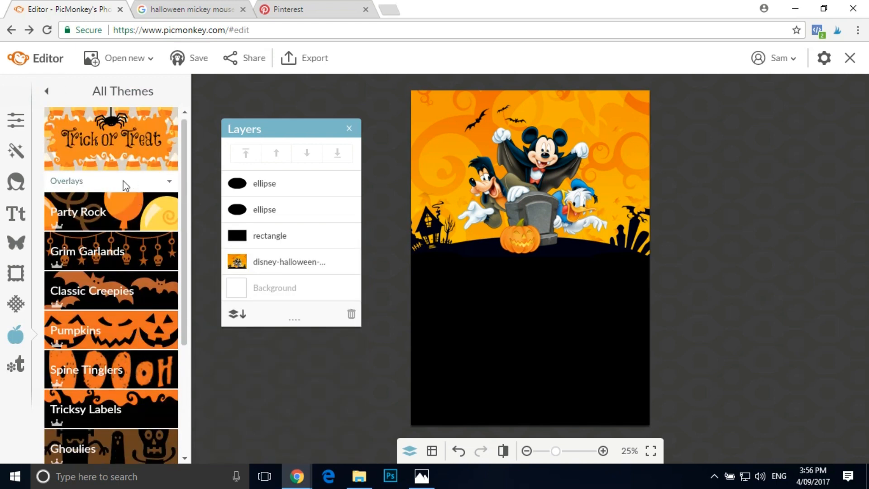
click(105, 253)
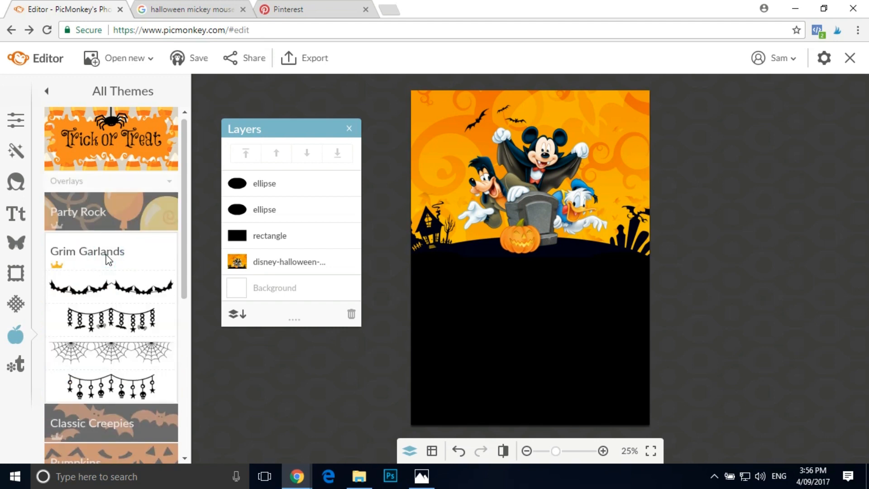
click(121, 359)
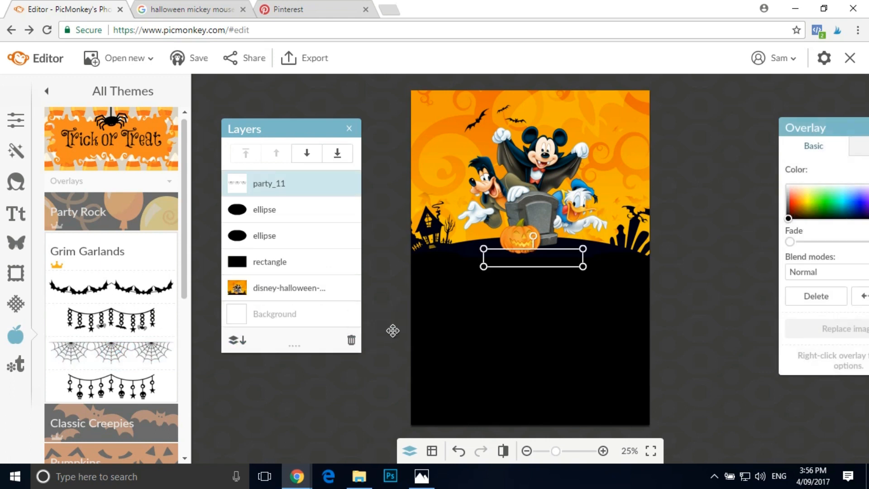
- Place the black spiderweb garland along the top edge from the invitation's upper-left corner and enlarge it to span most of the width
drag(509, 256, 400, 172)
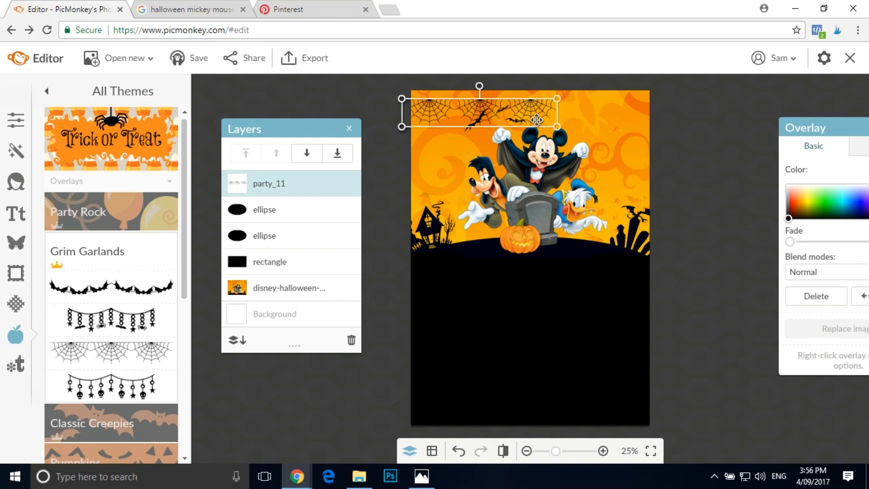
drag(562, 131, 582, 143)
drag(555, 115, 553, 106)
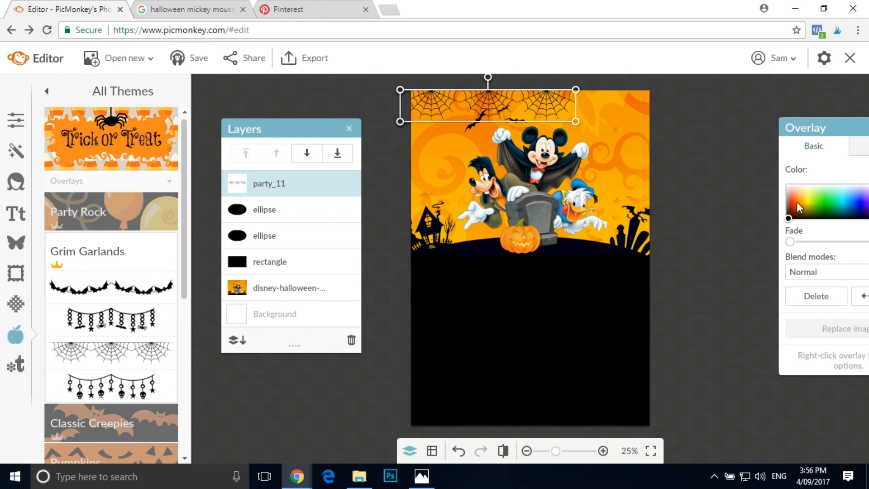
mouse_move(839, 196)
mouse_down()
mouse_move(832, 216)
mouse_move(848, 204)
mouse_move(842, 201)
mouse_up()
click(789, 217)
drag(578, 122, 587, 146)
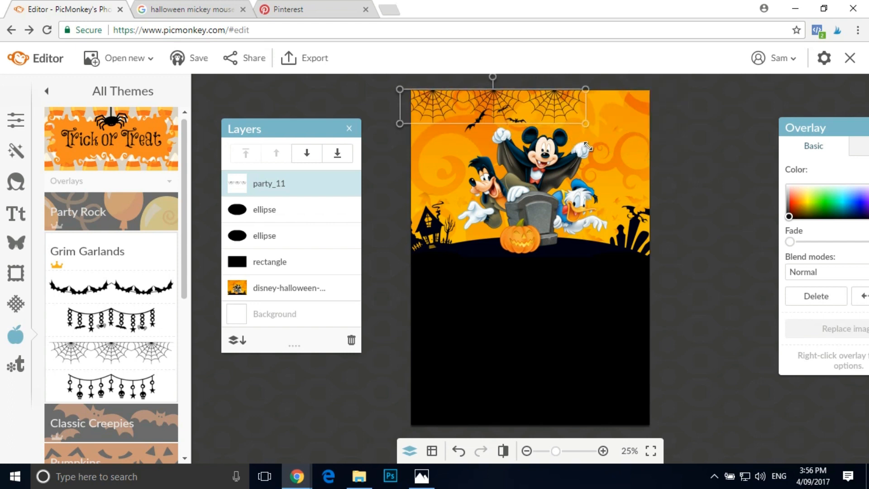
- Duplicate the spiderweb garland and place the copy beside it so the webs run across the entire top edge
right_click(553, 103)
click(584, 218)
drag(556, 108, 733, 104)
click(732, 186)
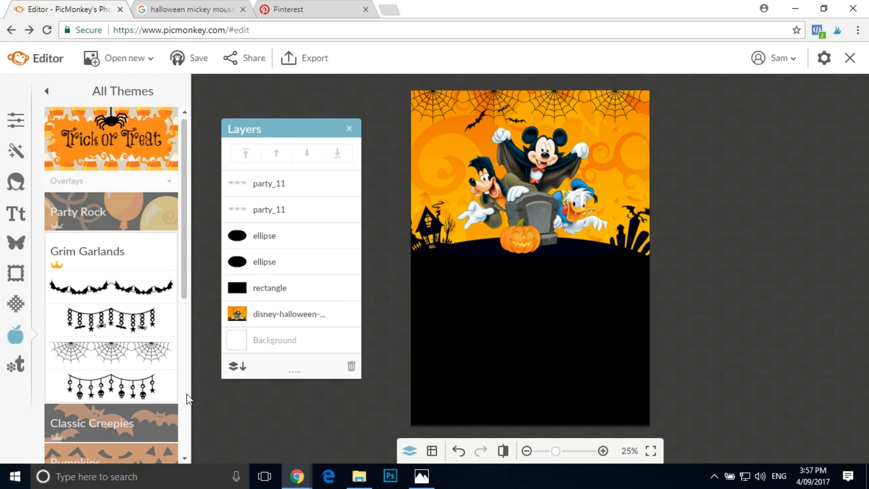
- Look through the Party Rock overlays and the other sections of the Trick or Treat theme
click(90, 215)
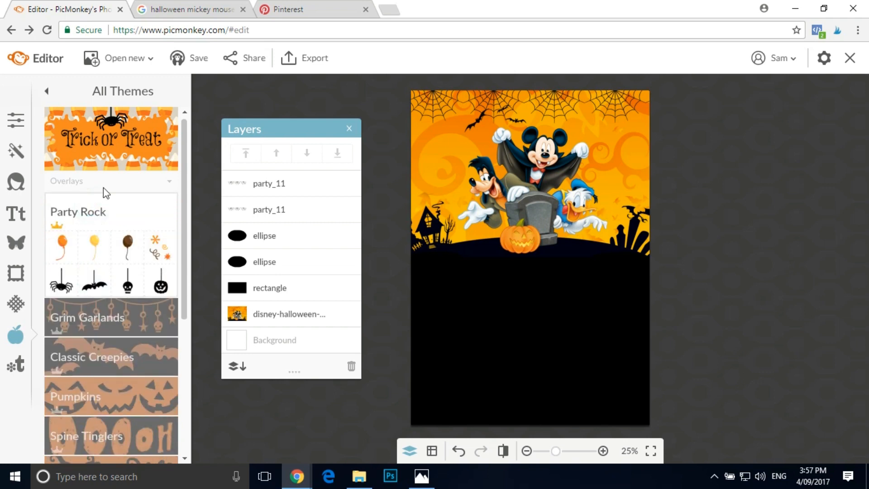
click(118, 182)
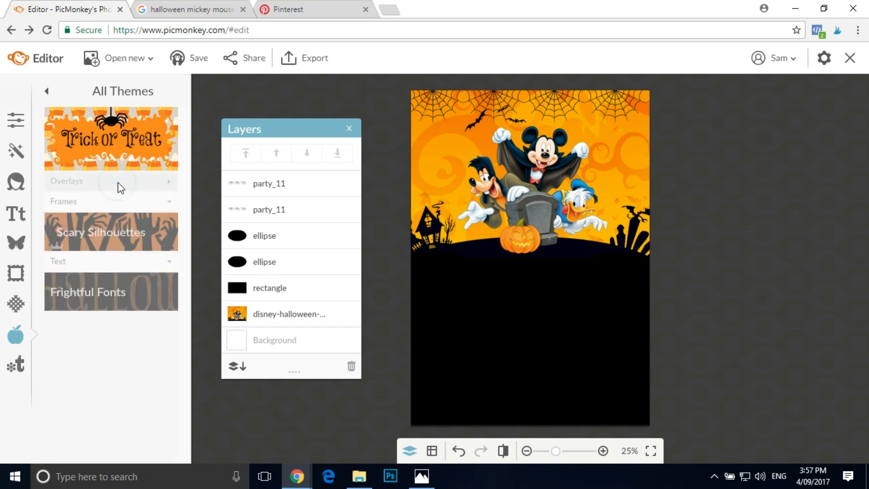
click(119, 183)
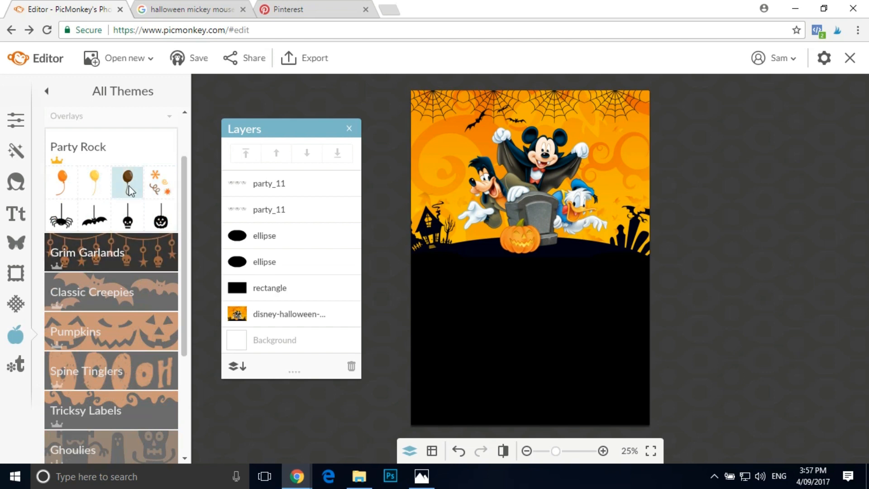
click(131, 147)
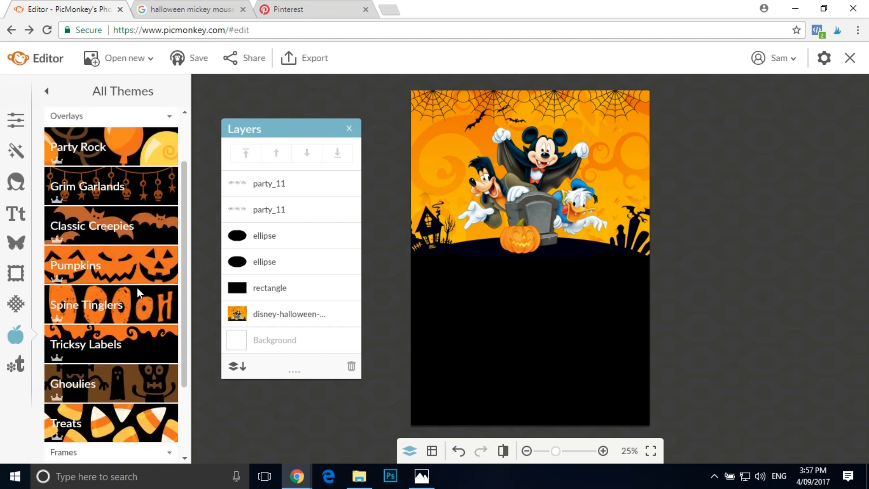
- Try the yellow swirl candy from the Treats overlays on the canvas and delete it
click(123, 417)
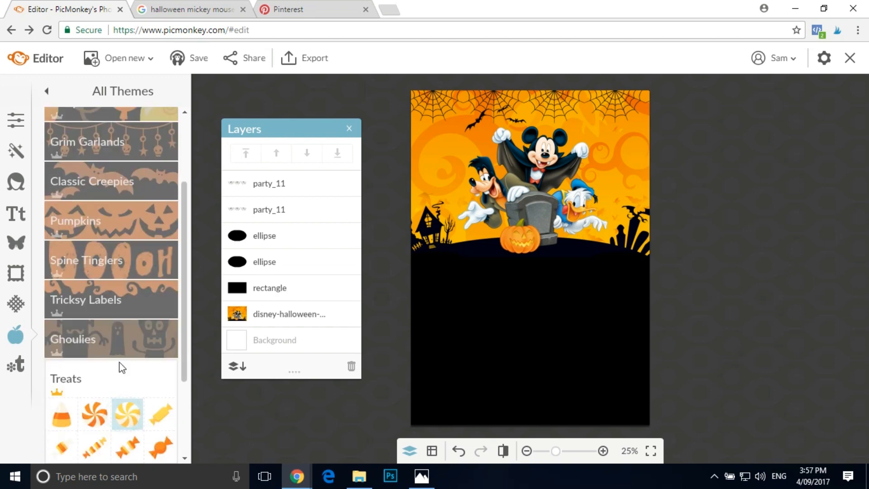
click(128, 335)
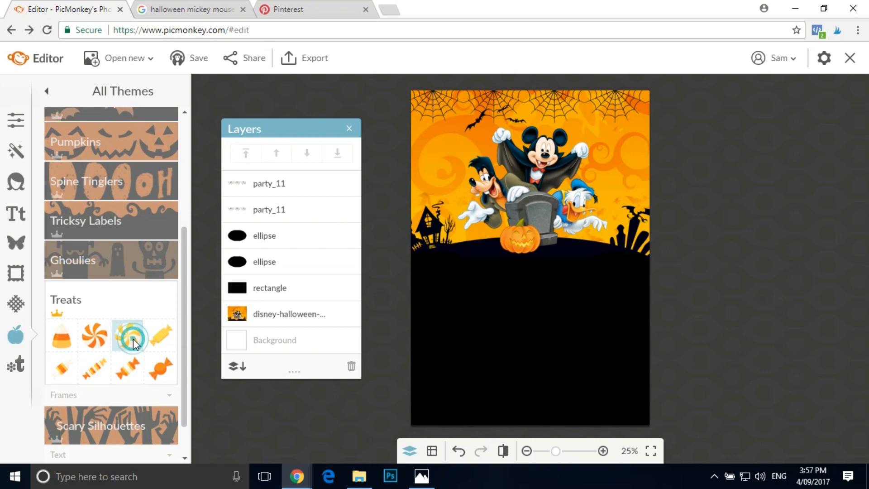
drag(511, 276, 509, 278)
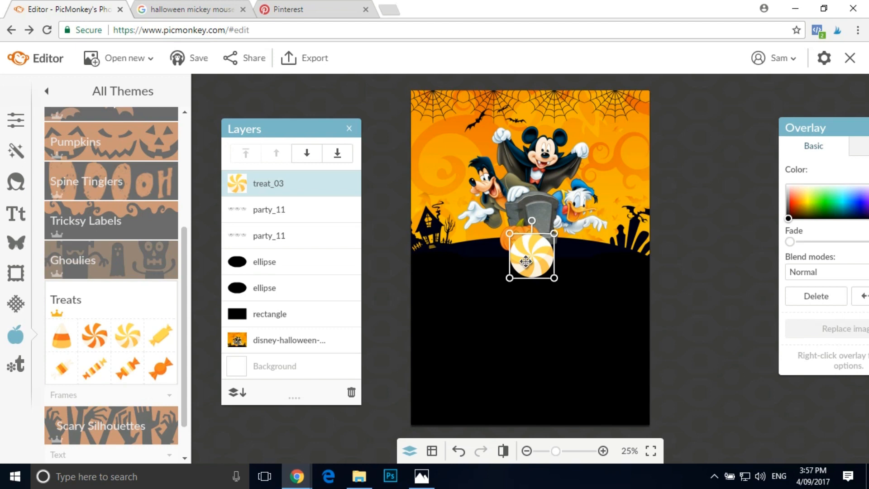
key(Delete)
click(328, 93)
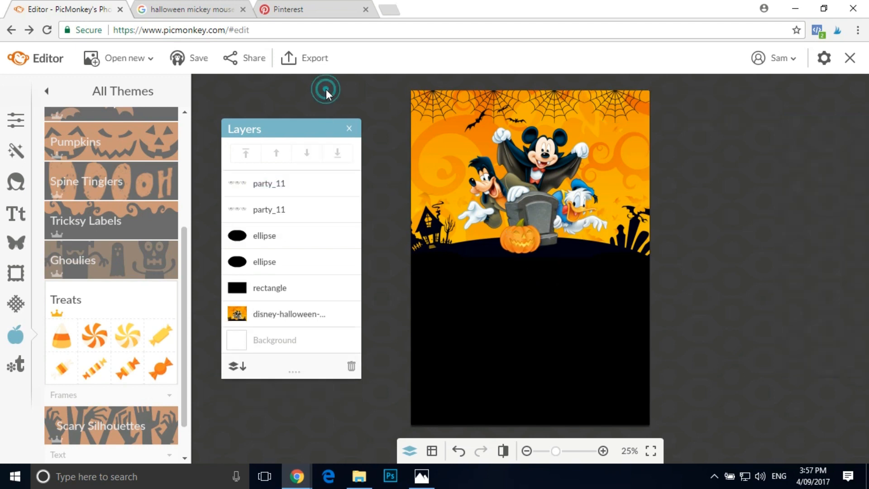
- Look over the remaining Trick or Treat categories, the theme list and the Day of the Dead theme's contents
click(104, 301)
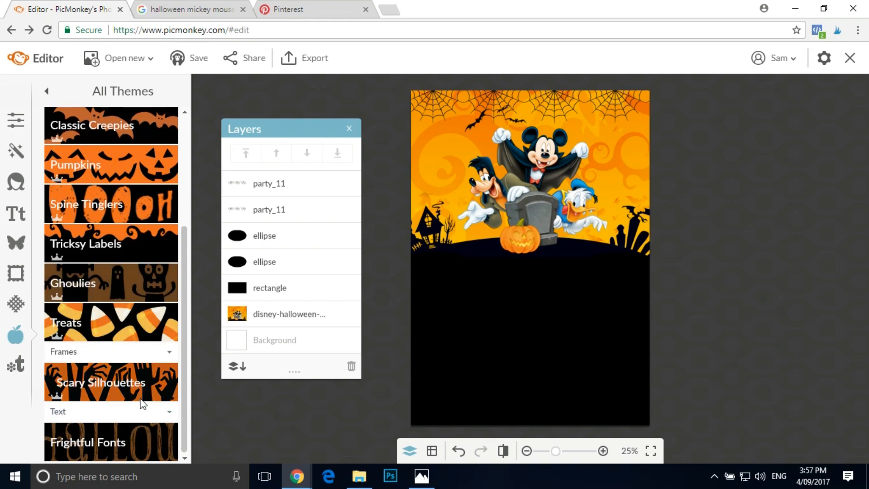
scroll(150, 377, up, 3)
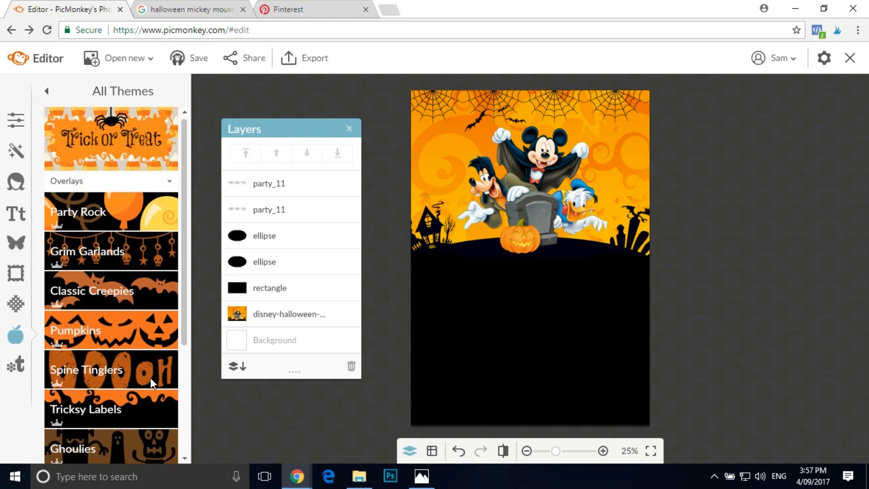
click(125, 141)
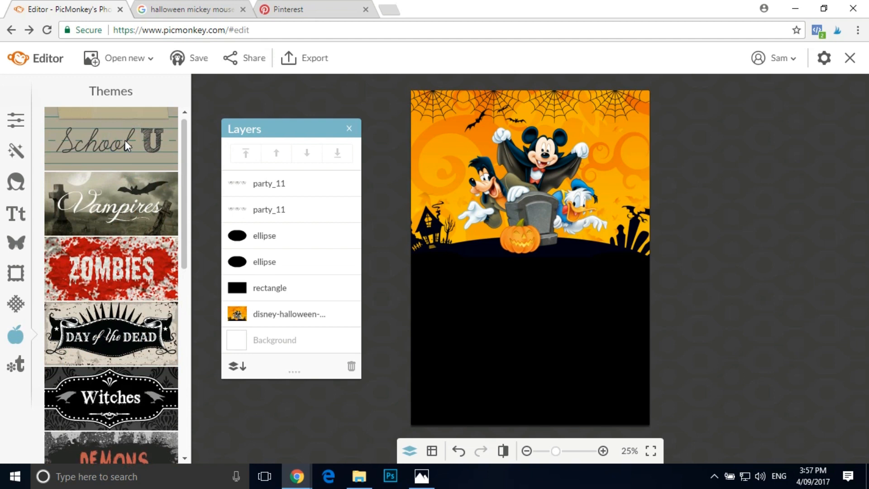
scroll(125, 142, down, 1)
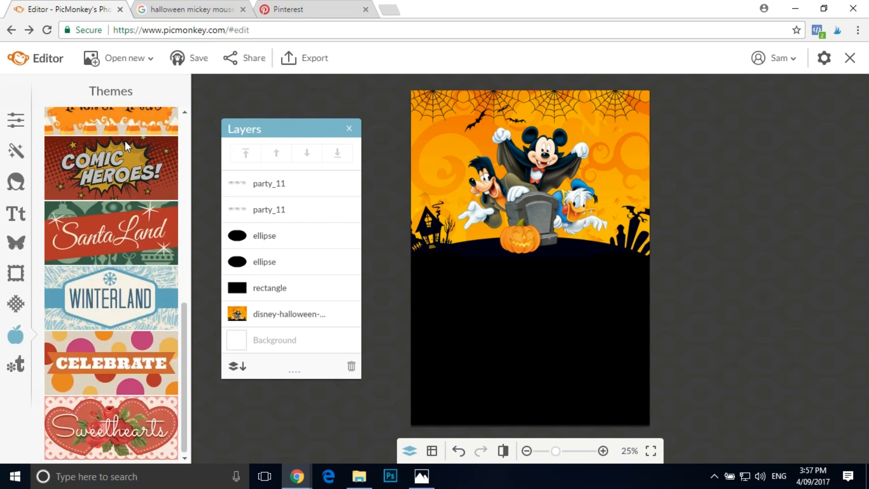
scroll(144, 198, up, 9)
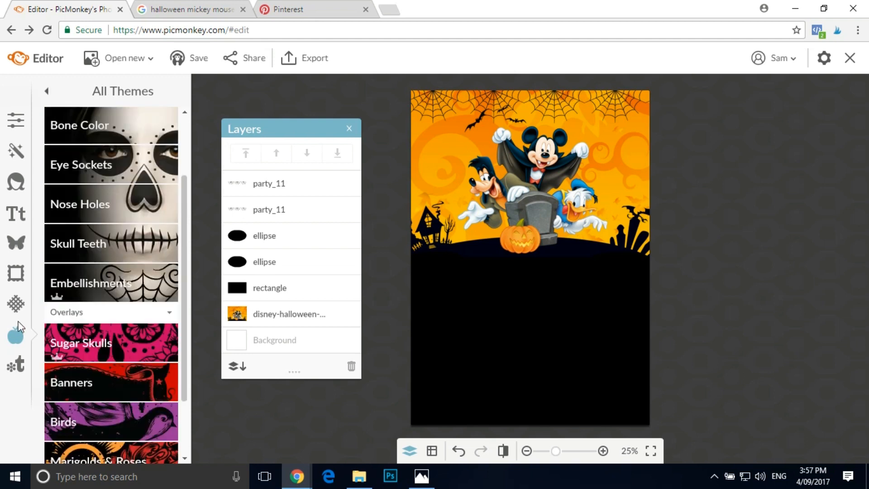
- Browse the built-in text fonts from the recent ones through the sans serif group to the start of the serif group
click(17, 214)
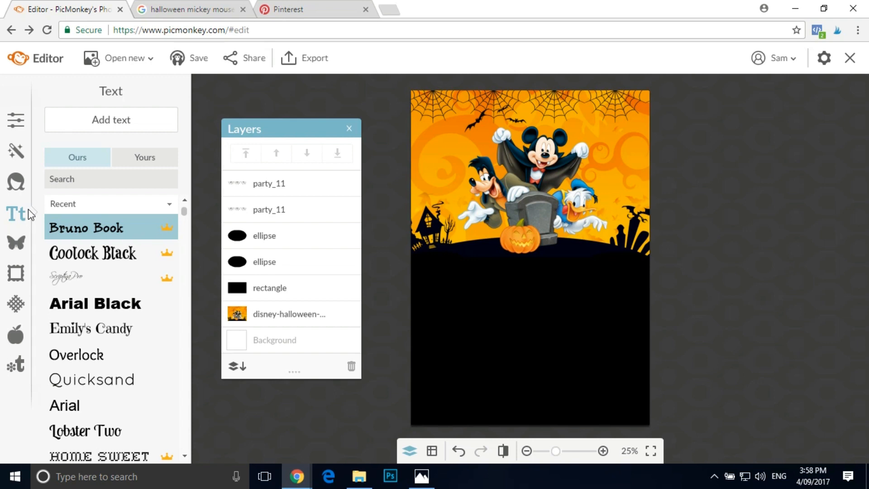
mouse_move(169, 229)
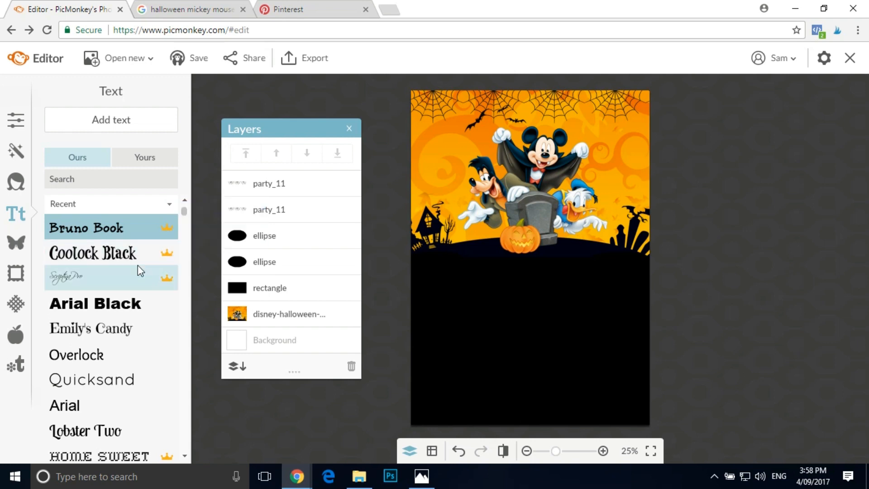
scroll(137, 265, down, 2)
scroll(136, 328, up, 2)
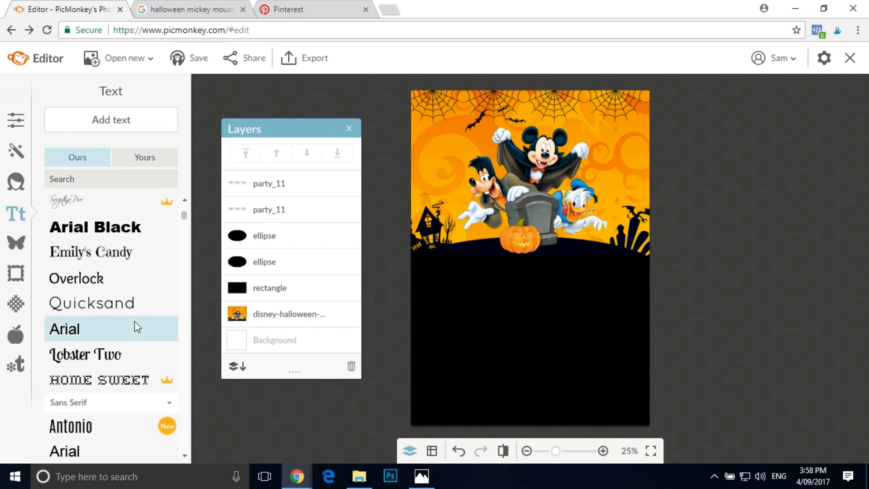
scroll(120, 294, down, 5)
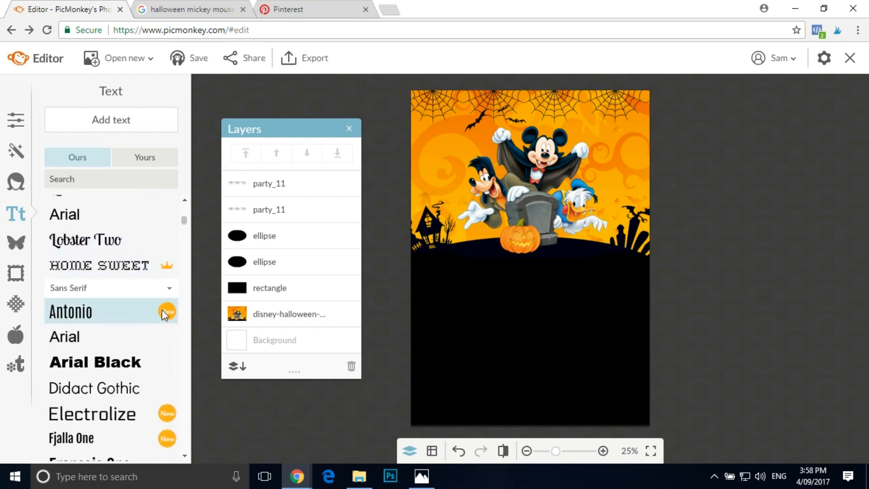
scroll(118, 314, down, 8)
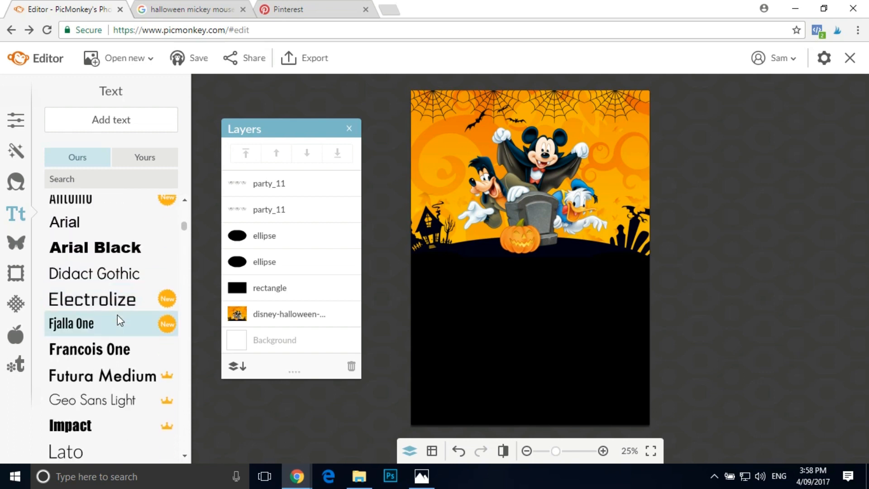
scroll(118, 314, down, 10)
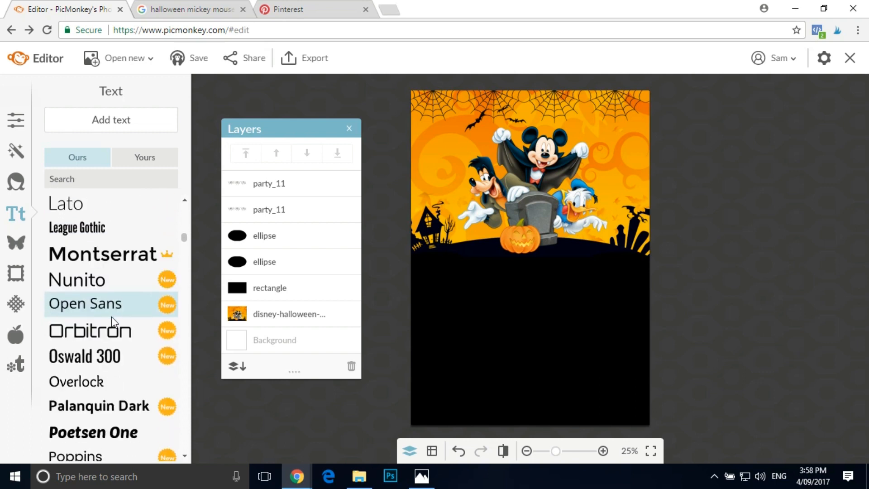
scroll(108, 319, down, 6)
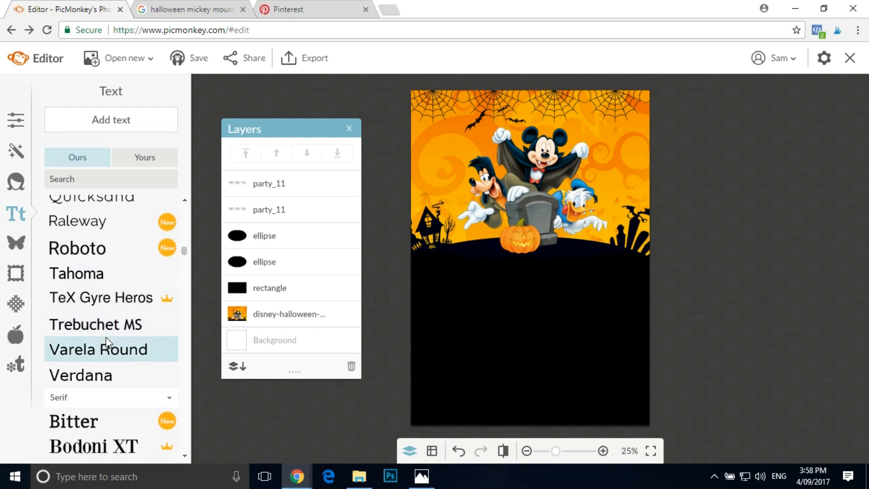
scroll(107, 326, down, 3)
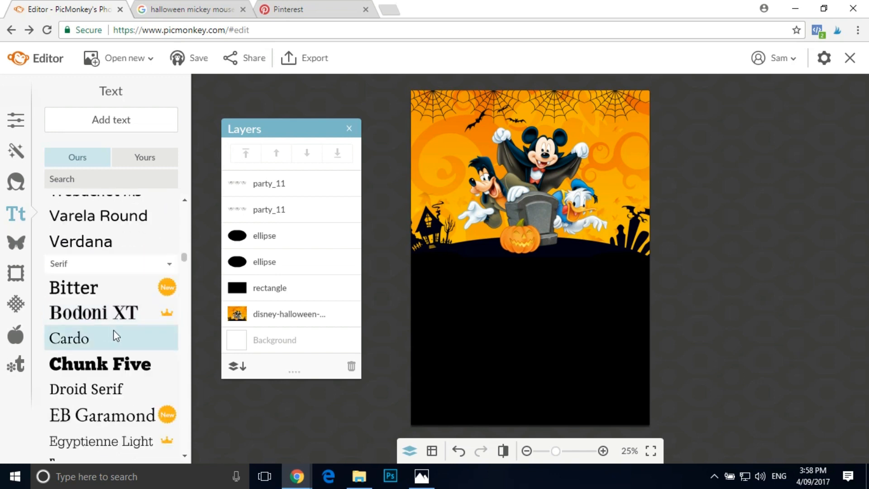
- Look through the fonts installed on the computer and return to the start of the built-in font list
click(134, 163)
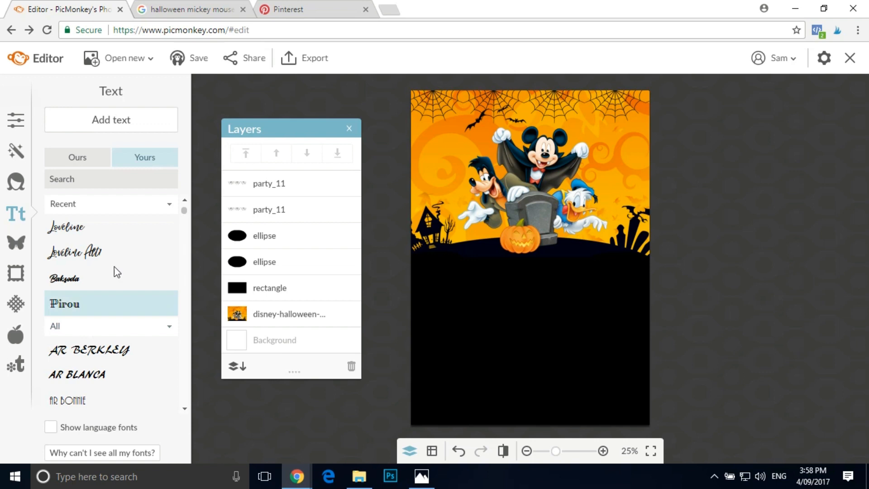
scroll(142, 255, down, 1)
scroll(146, 272, down, 2)
scroll(148, 271, up, 5)
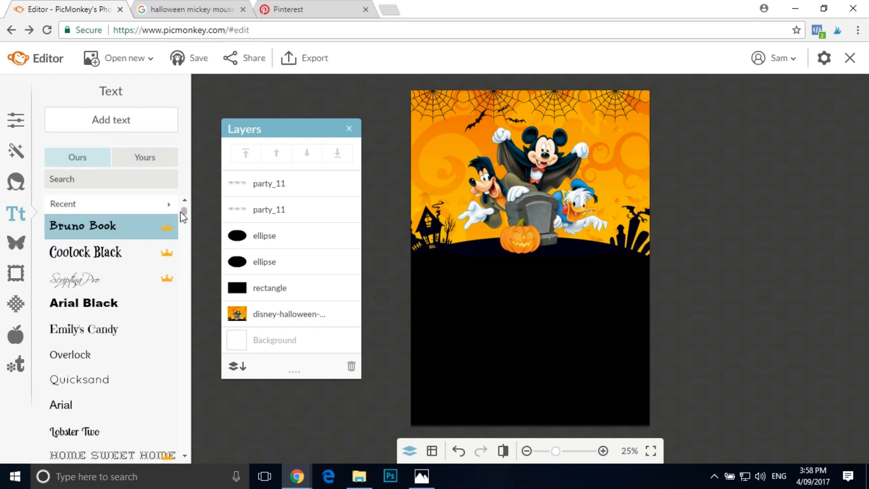
drag(184, 209, 188, 203)
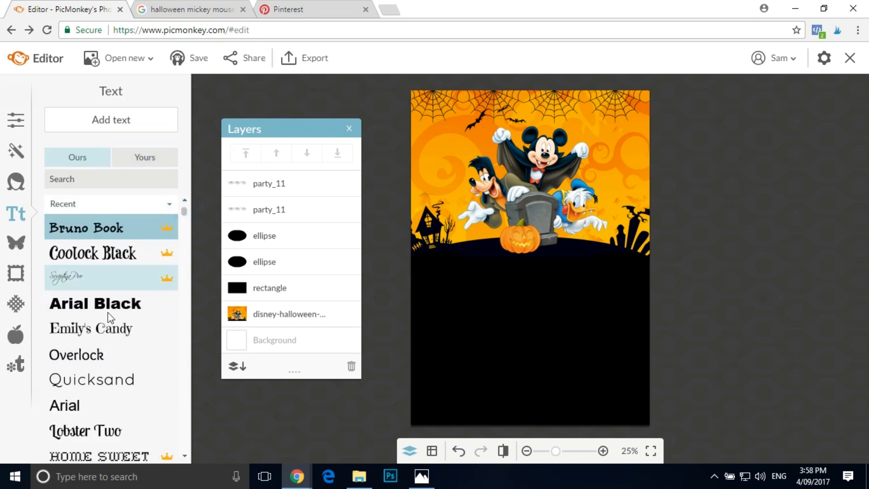
- Examine the Frightful Fonts and the other contents of the Trick or Treat theme
click(21, 341)
scroll(134, 281, down, 5)
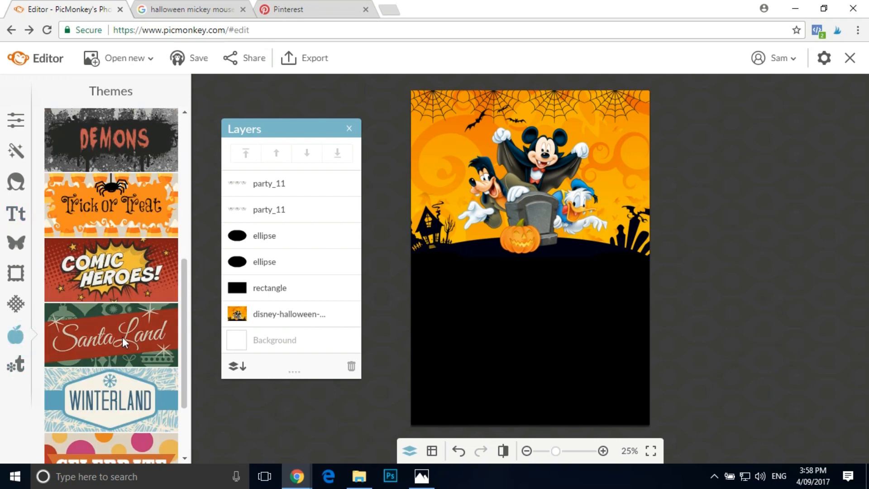
click(99, 205)
scroll(133, 349, down, 3)
click(108, 444)
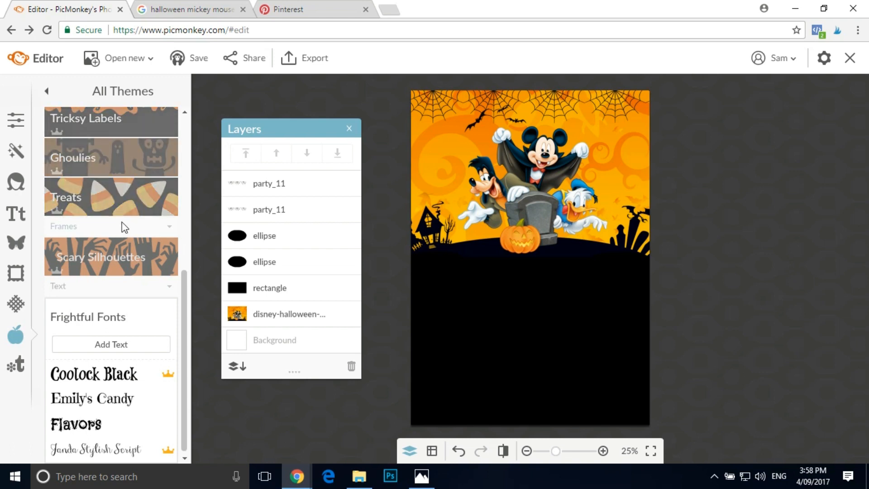
scroll(121, 221, up, 5)
scroll(133, 251, down, 5)
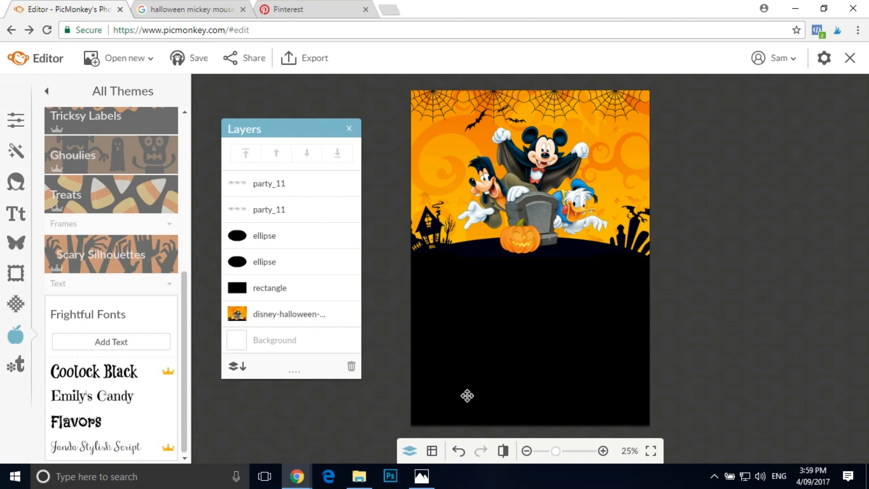
- Add Emily's Candy from the Frightful Fonts and Quicksand to the recent fonts, leaving Emily's Candy as the active text font
click(90, 398)
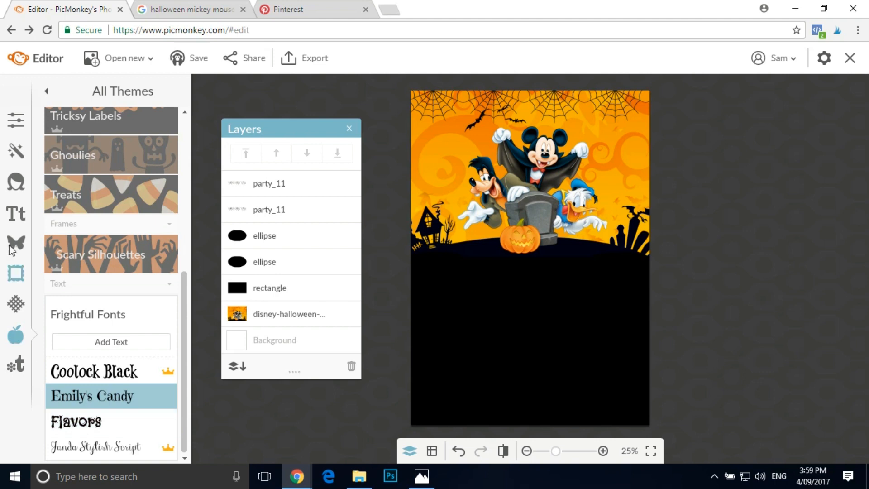
click(18, 213)
scroll(123, 234, down, 3)
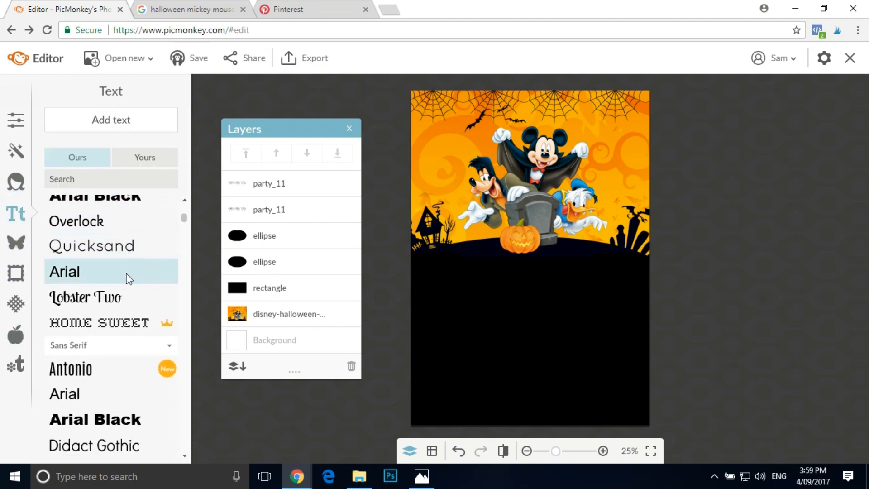
click(87, 245)
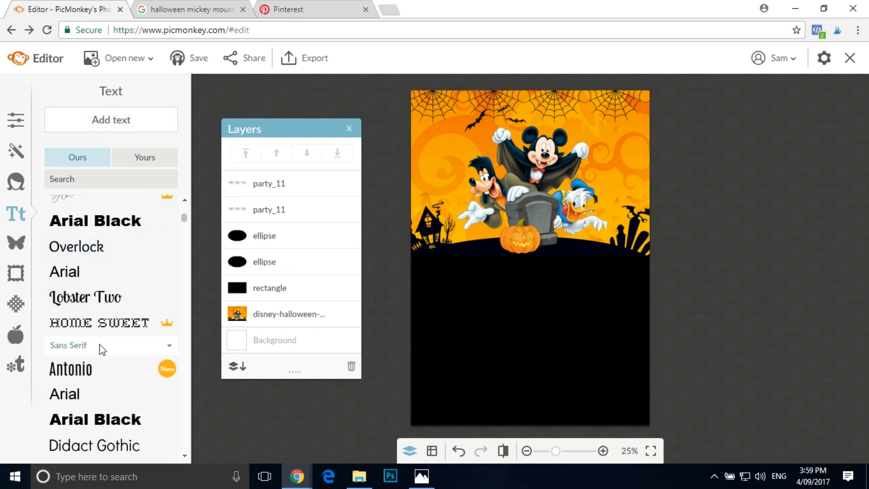
scroll(126, 332, up, 3)
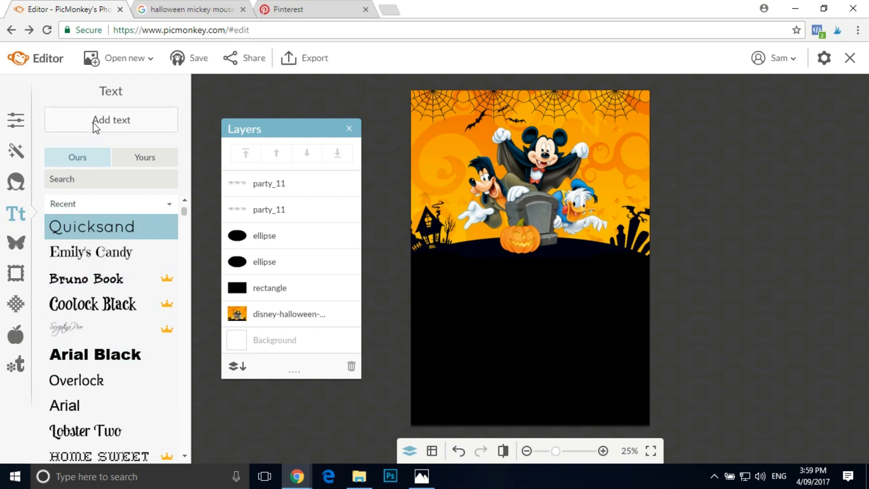
click(102, 252)
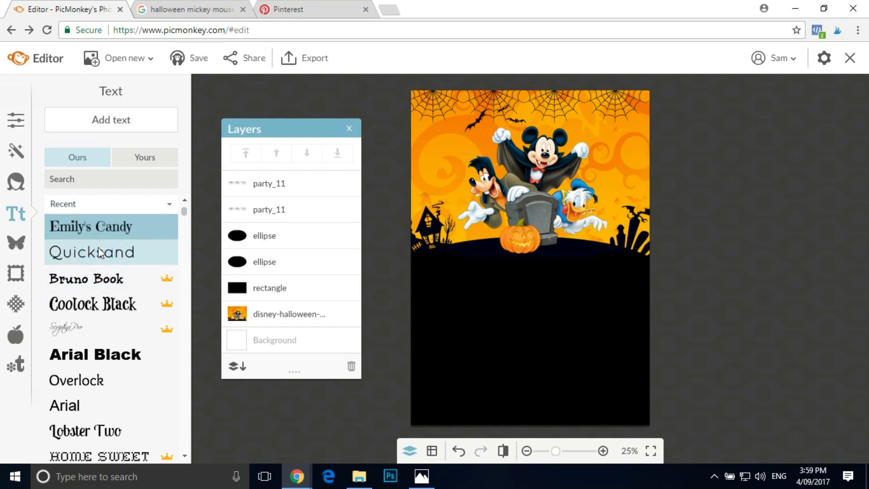
- Add a text box on the black area just below the pumpkin and set its color to white, ffffff
click(150, 116)
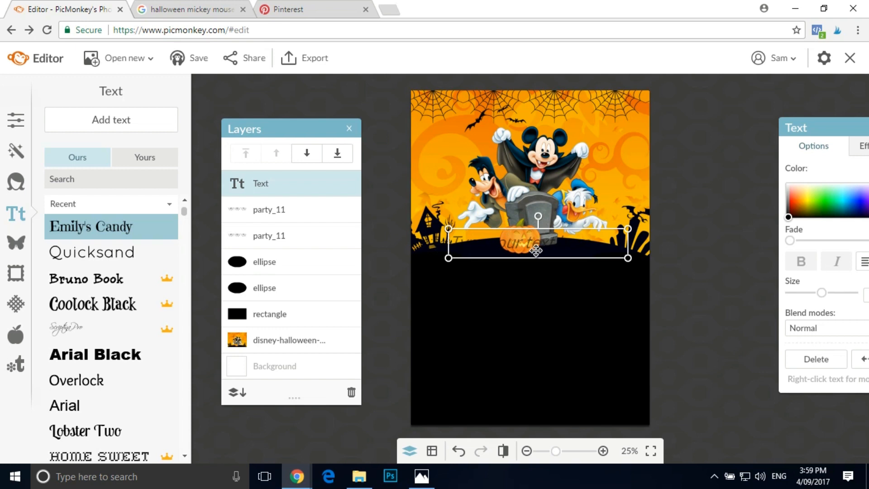
drag(535, 250, 533, 271)
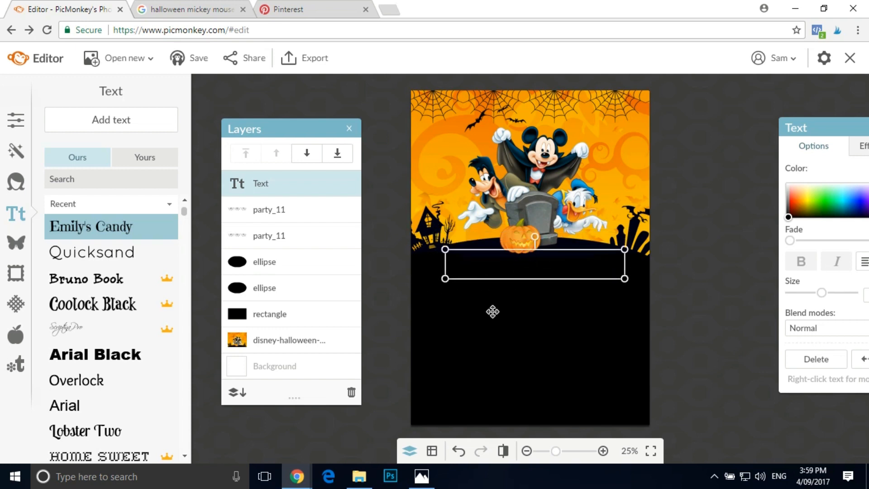
click(535, 266)
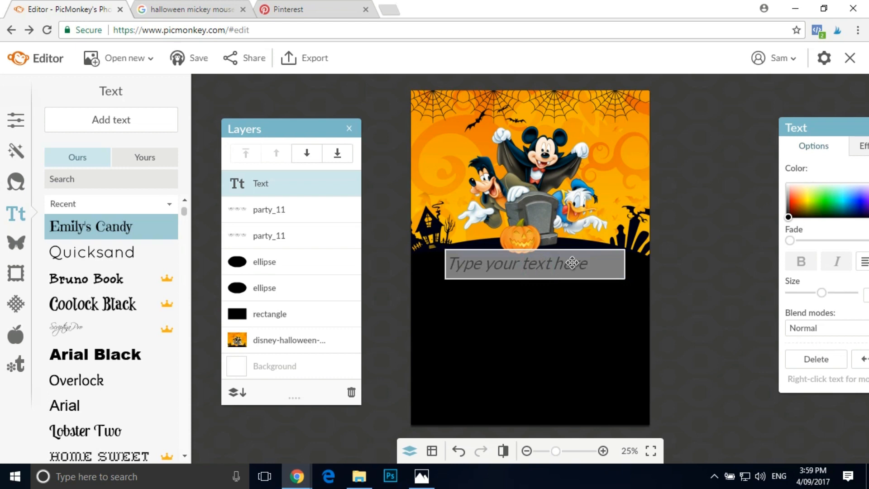
click(787, 183)
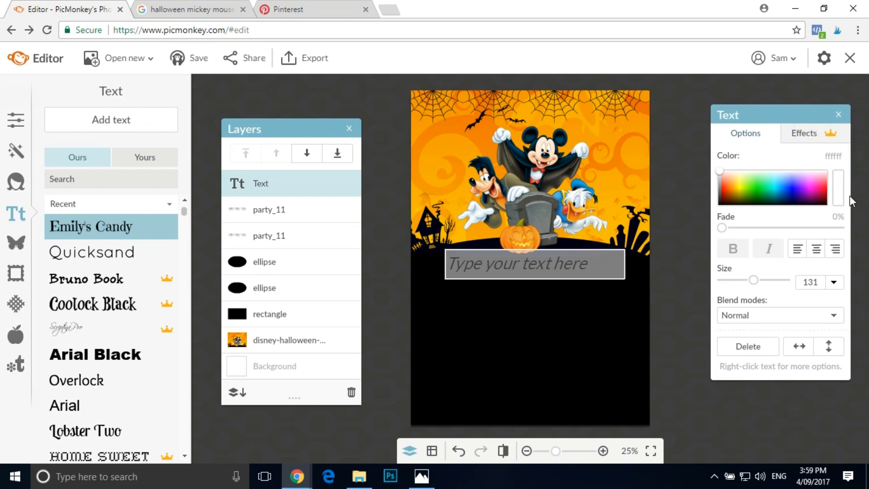
click(717, 172)
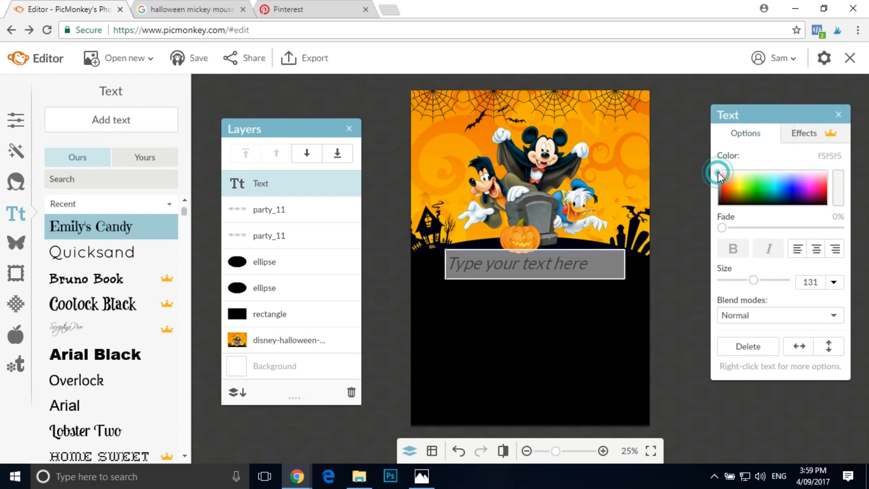
click(718, 169)
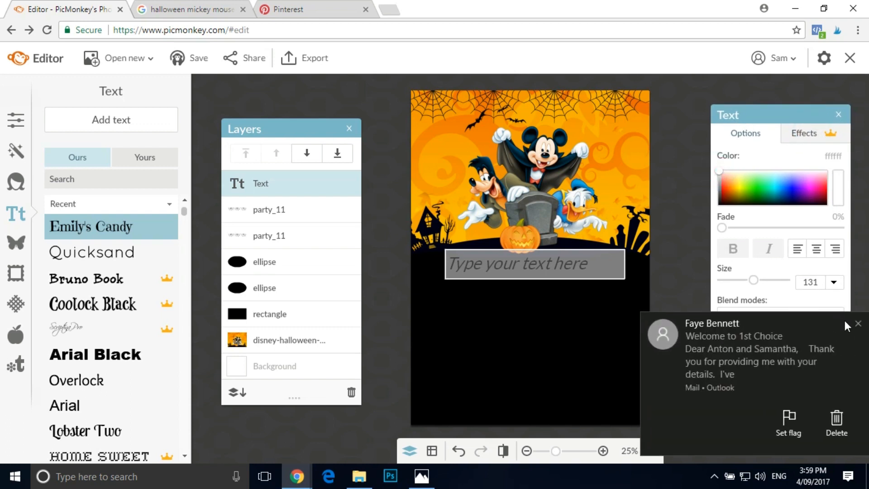
click(857, 324)
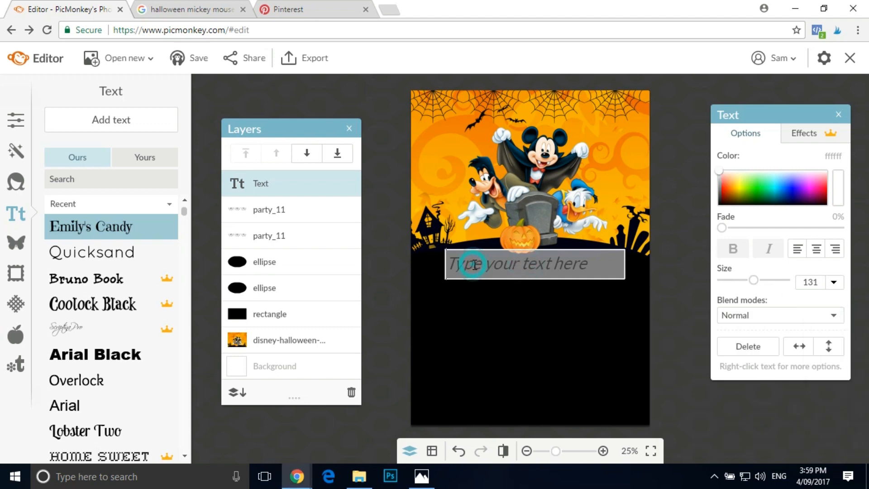
- Enter "You're invited to a" as the text below the pumpkin
text(yO)
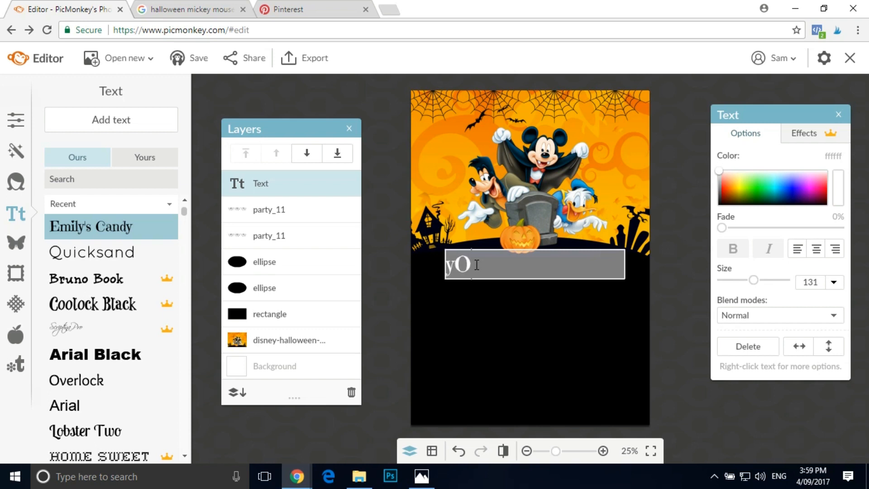
key(BackSpace)
key(BackSpace)
text(YU)
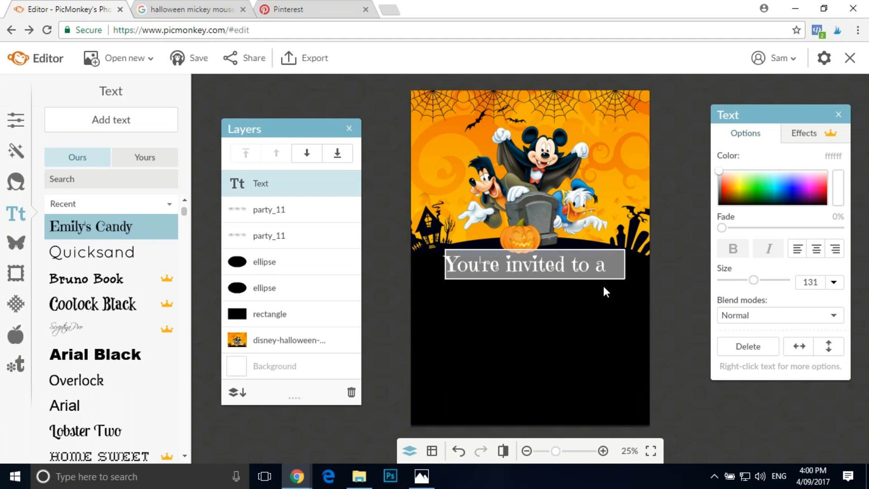
click(833, 282)
scroll(810, 335, down, 3)
mouse_move(757, 285)
mouse_down()
mouse_move(744, 286)
mouse_move(756, 286)
mouse_up()
click(676, 307)
- Scale the invitation line down to size 101, centre it beneath the pumpkin and deselect it
click(577, 264)
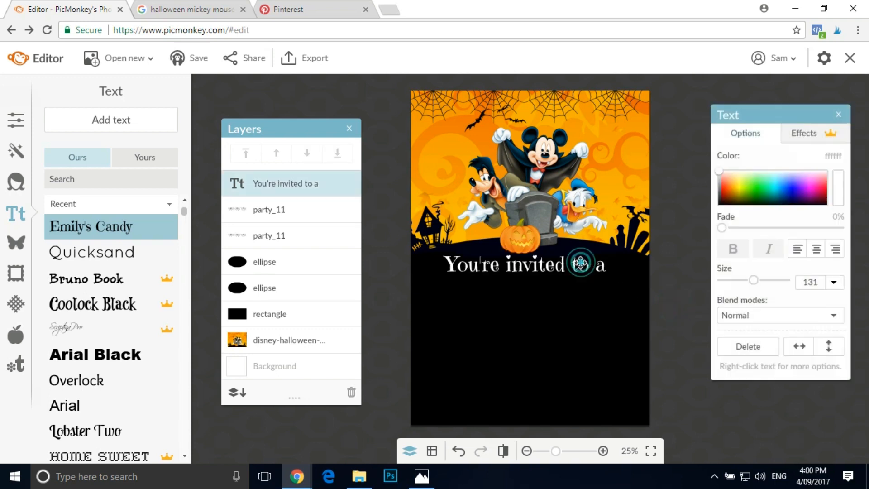
drag(450, 280, 466, 274)
drag(552, 261, 536, 265)
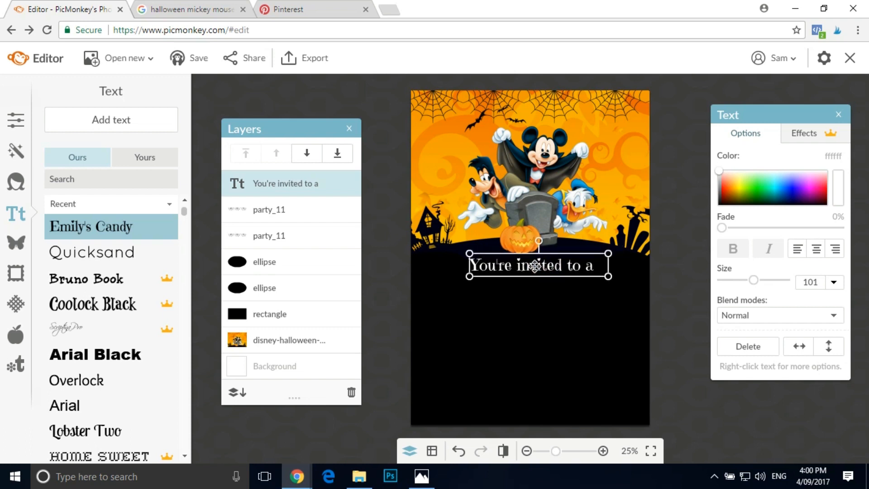
click(393, 329)
click(373, 197)
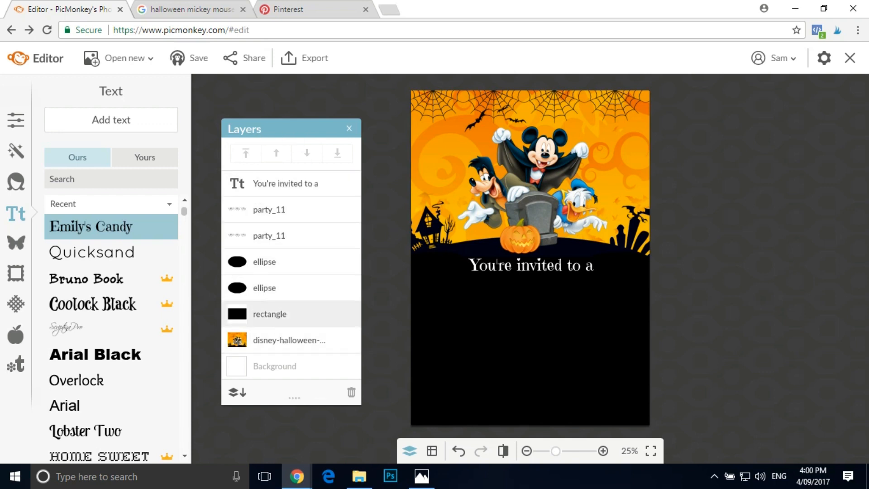
- Move the "You're invited to a" text up over the Disney characters and enlarge it to size 175, spanning the page width
drag(538, 266, 552, 176)
drag(472, 188, 415, 198)
drag(611, 199, 656, 203)
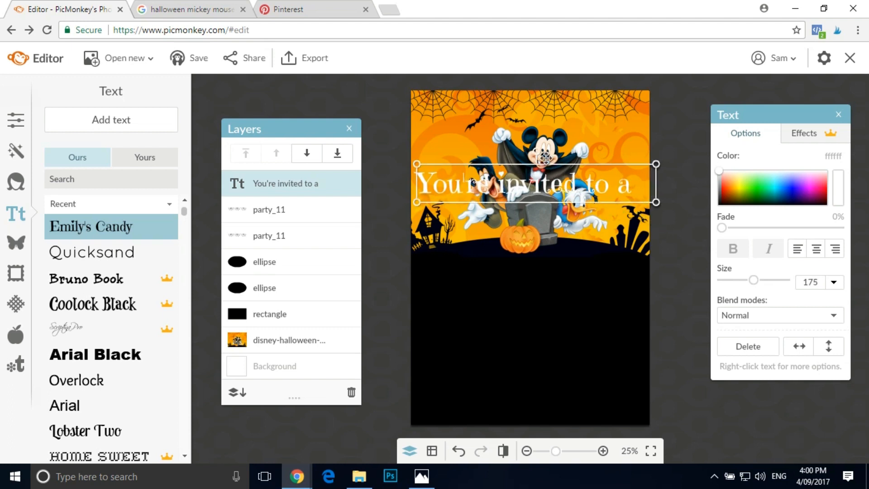
- Try placing the text layer beneath the Disney Halloween image, undo the reordering and select the upper spiderweb garland layer
drag(309, 178, 310, 347)
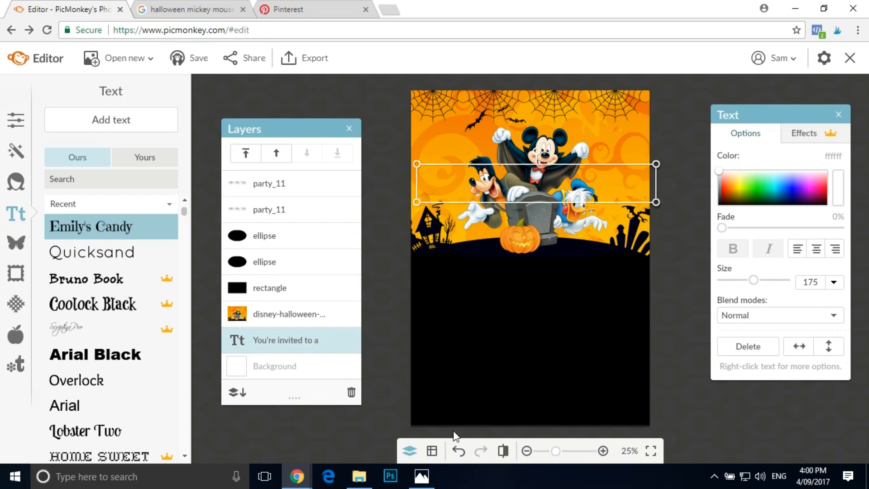
click(458, 449)
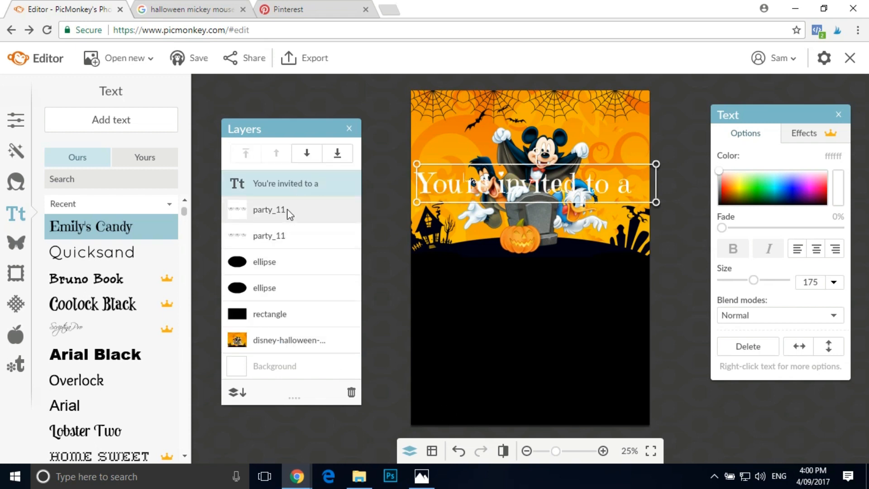
mouse_move(295, 209)
mouse_down()
mouse_move(300, 248)
mouse_move(301, 205)
mouse_move(287, 214)
mouse_up()
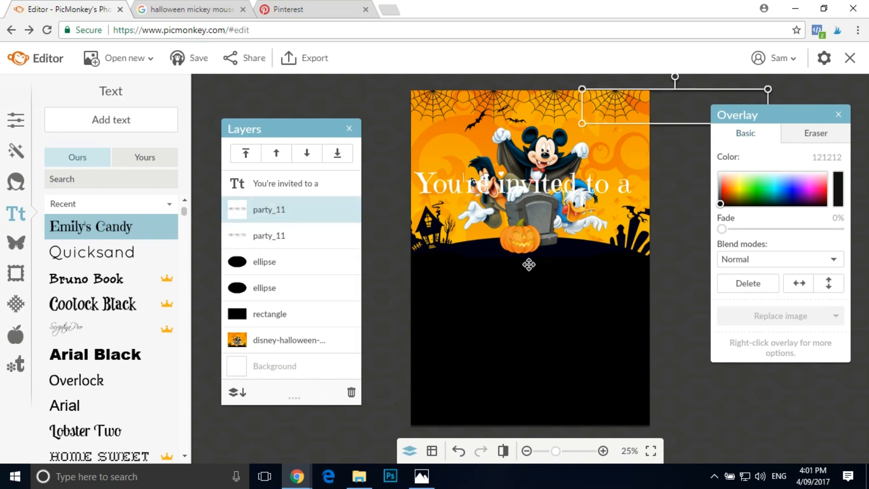
click(500, 99)
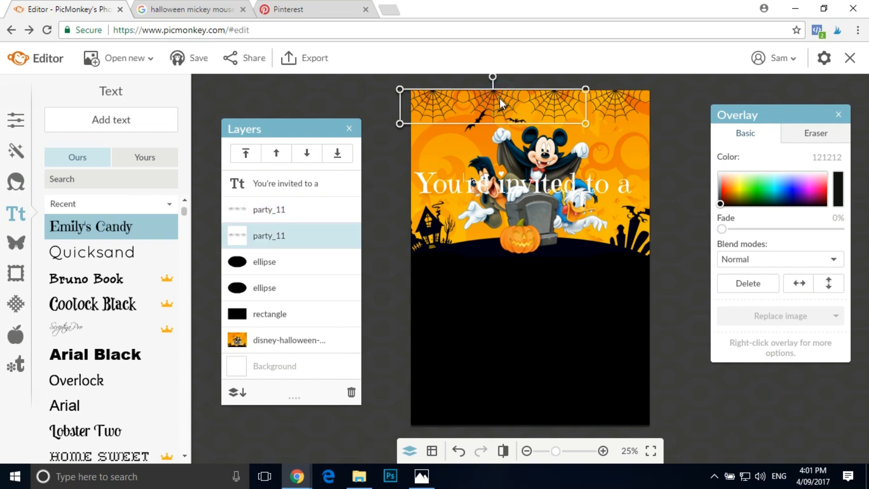
click(290, 208)
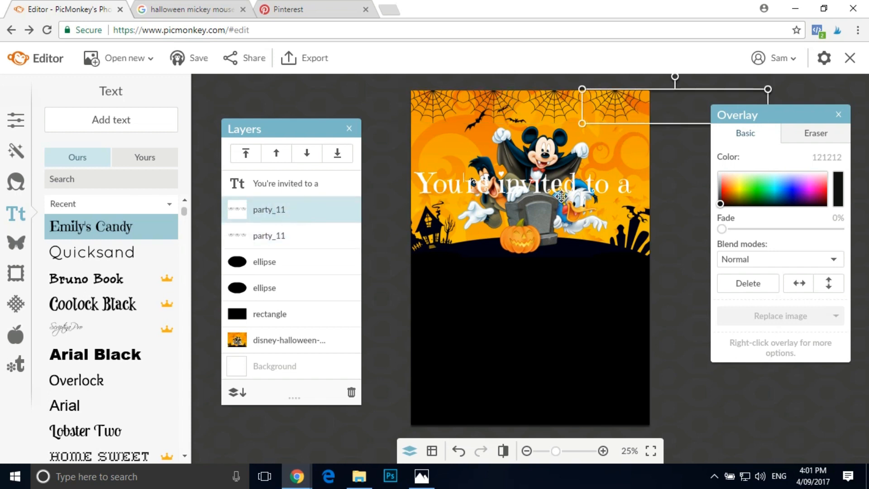
- Move the "You're invited to a" text back beneath the pumpkin, scale it down to size 108 and deselect it
click(533, 188)
drag(533, 188, 547, 276)
drag(436, 295, 465, 281)
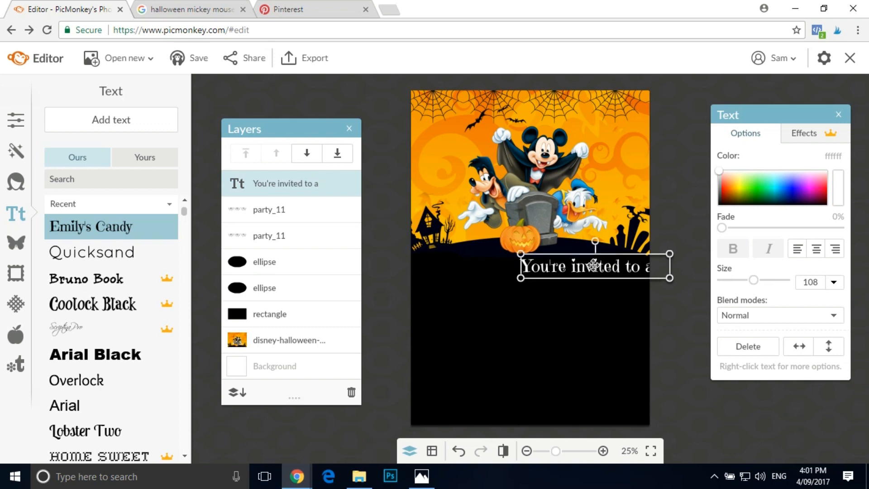
drag(603, 266, 545, 267)
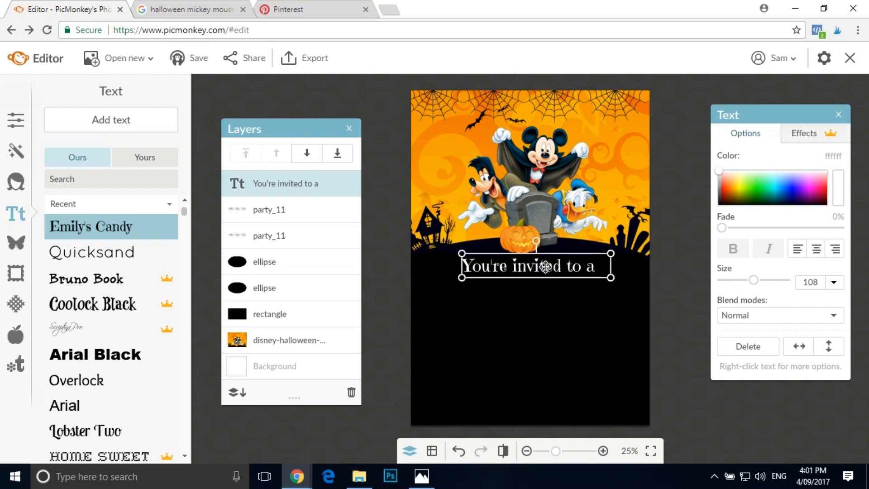
click(349, 96)
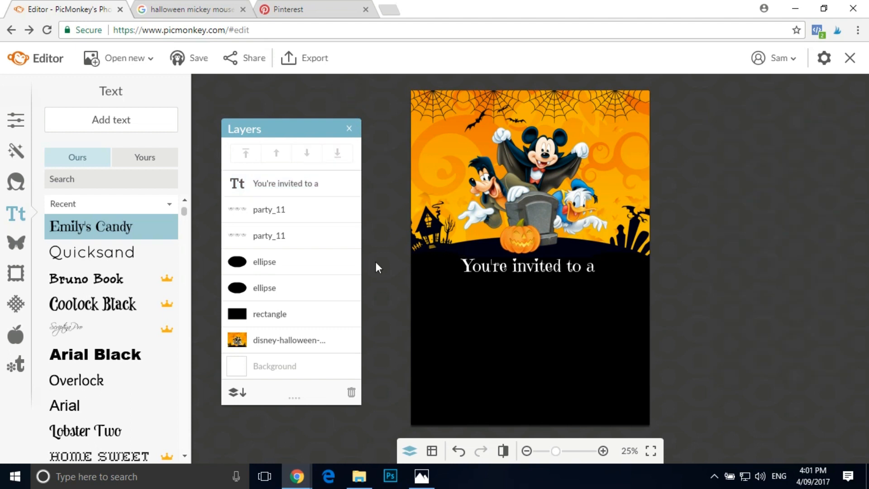
- Add an Arial Black text layer reading "NOT SO SCAREY" in near-white f5f5f5
click(119, 354)
click(124, 125)
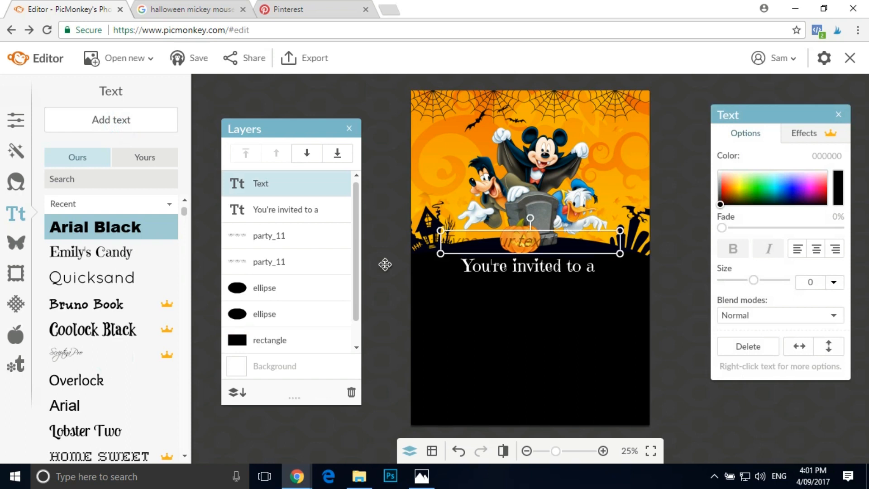
click(569, 240)
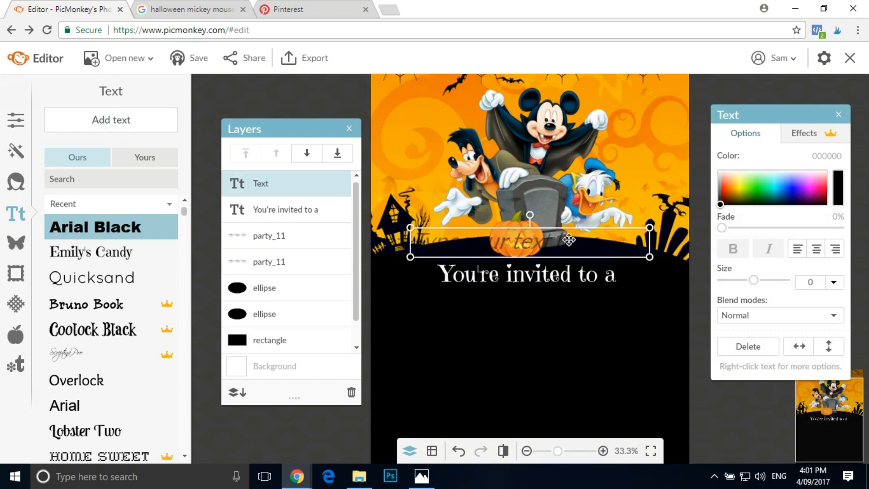
double_click(478, 237)
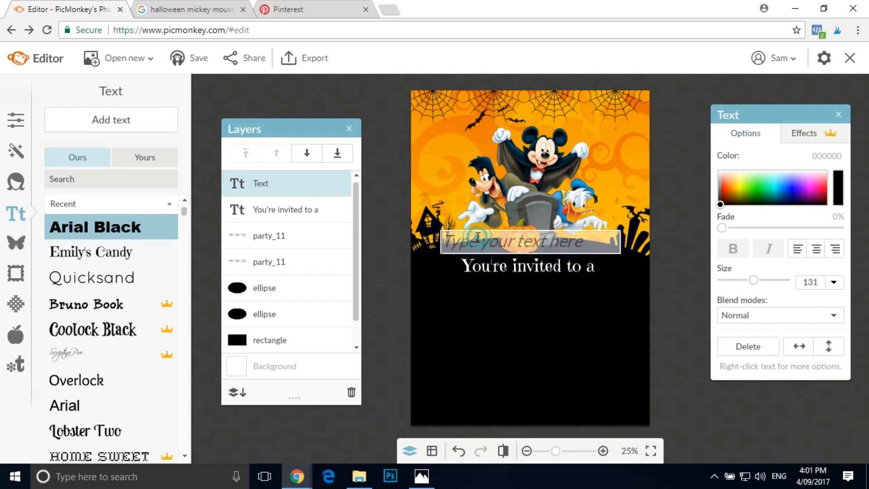
click(719, 172)
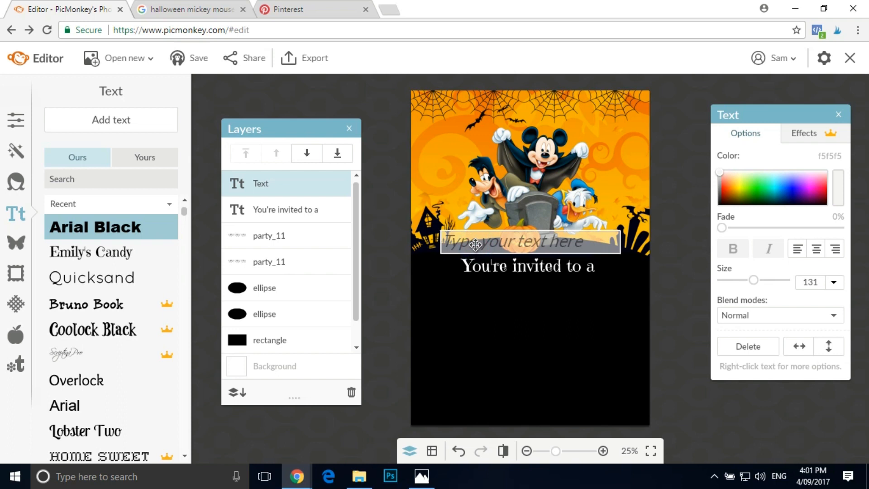
text(NOT SO SCAREY)
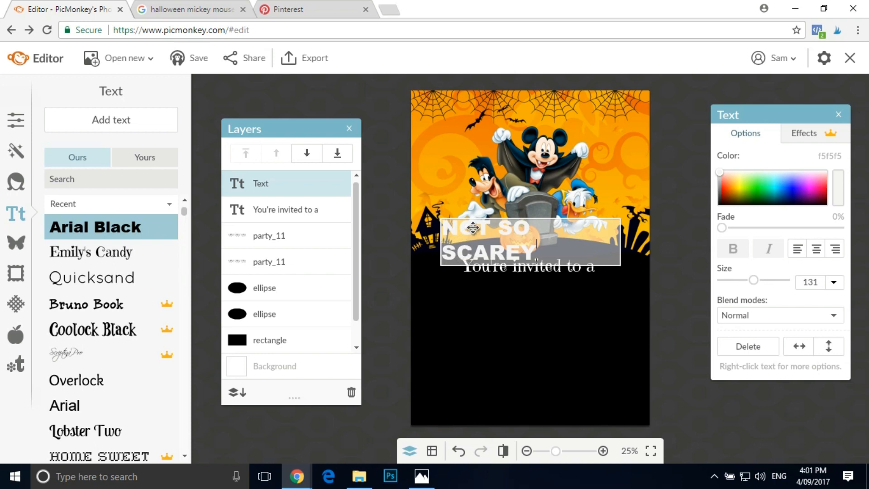
click(676, 250)
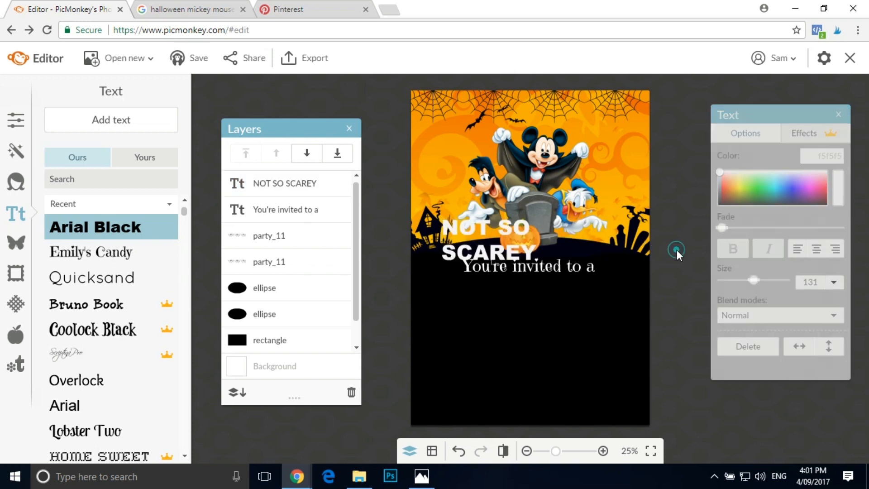
- Widen the "NOT SO SCAREY" text box to fit one line, scale it to size 104 and place it below the invitation line
click(505, 227)
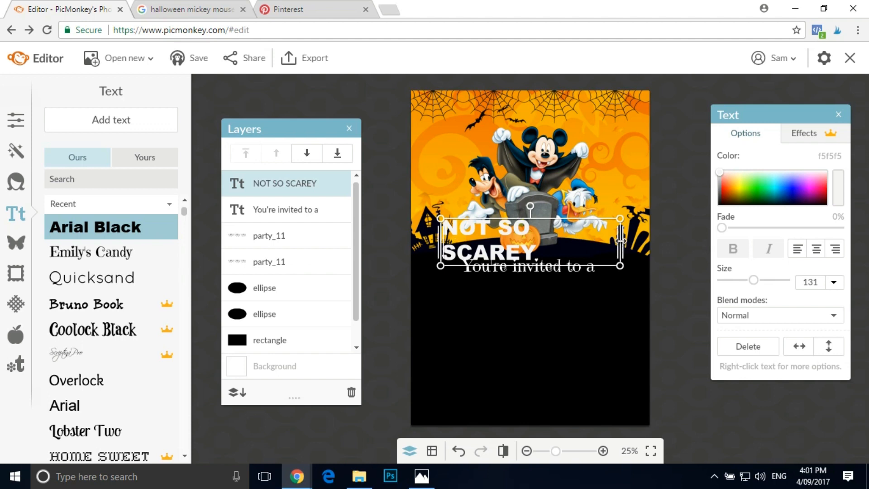
drag(621, 240, 675, 238)
drag(440, 256, 468, 254)
drag(579, 236, 552, 281)
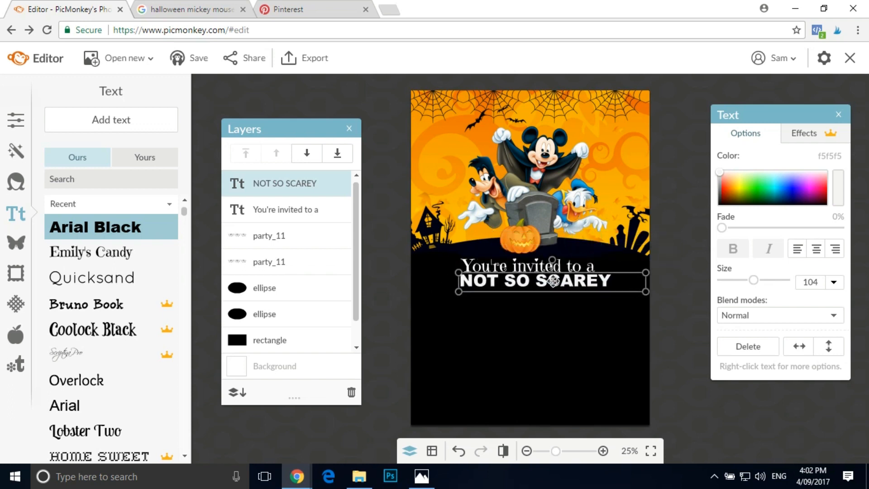
- Enlarge the "You're invited to a" text to size 126 and centre it above "NOT SO SCAREY"
click(531, 267)
drag(458, 277, 445, 287)
drag(544, 266, 558, 265)
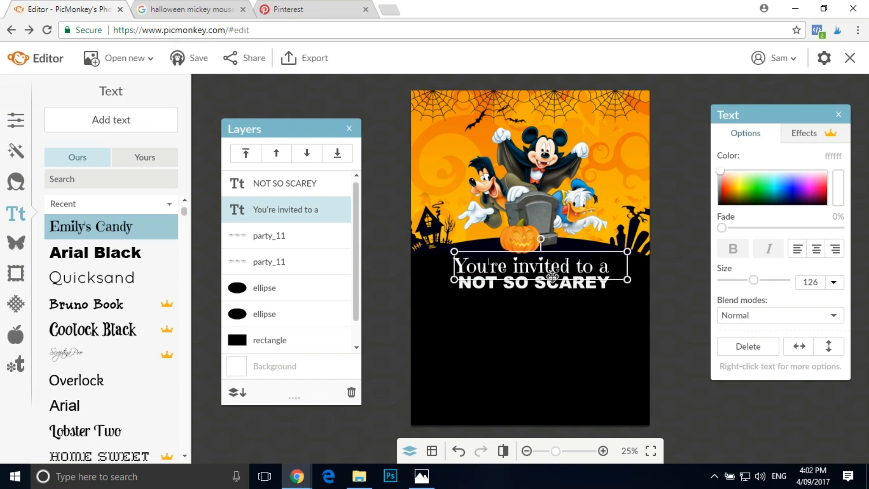
- Narrow the "NOT SO SCAREY" text box, scale it down to size 87 and centre it under the invitation line
click(558, 285)
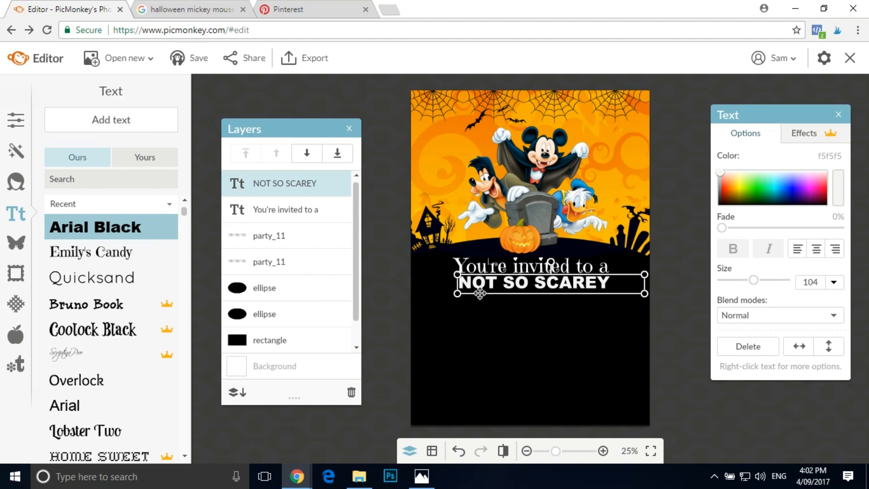
drag(645, 281, 615, 280)
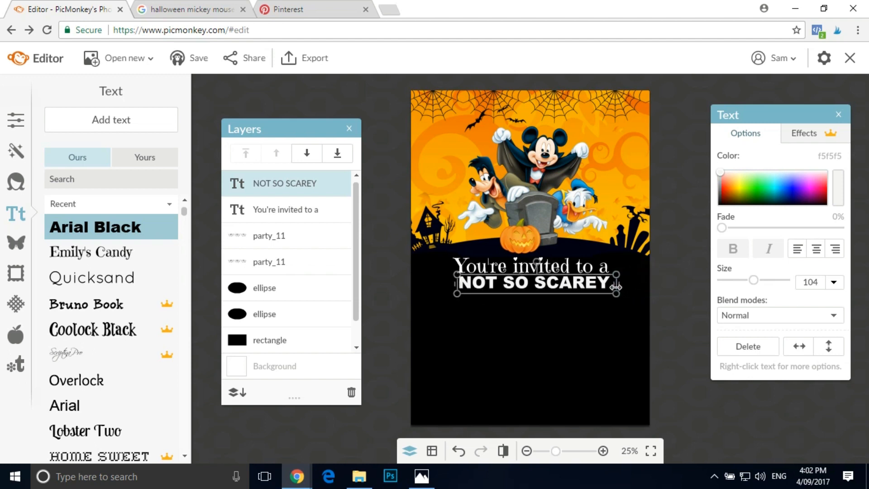
drag(456, 294, 481, 293)
mouse_move(575, 282)
mouse_down()
mouse_move(551, 285)
mouse_move(560, 285)
mouse_up()
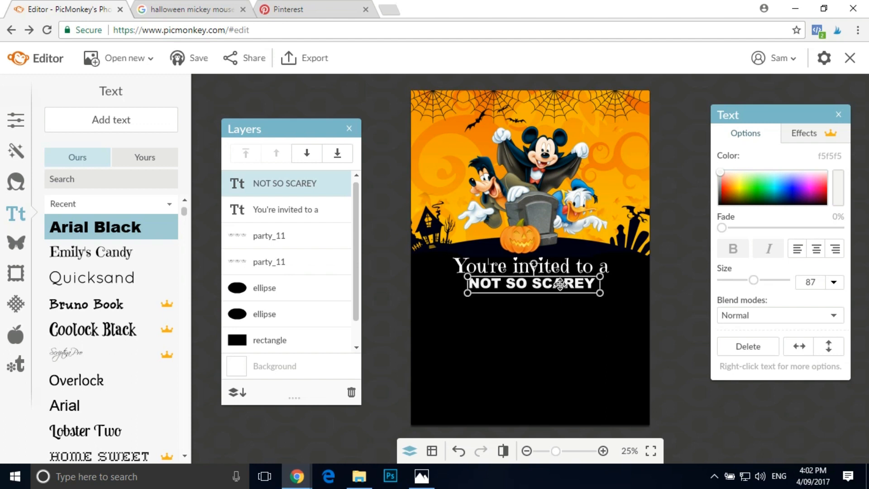
- Recolour the "NOT SO SCAREY" text with orange ed7800 sampled from the Halloween artwork's background
double_click(577, 285)
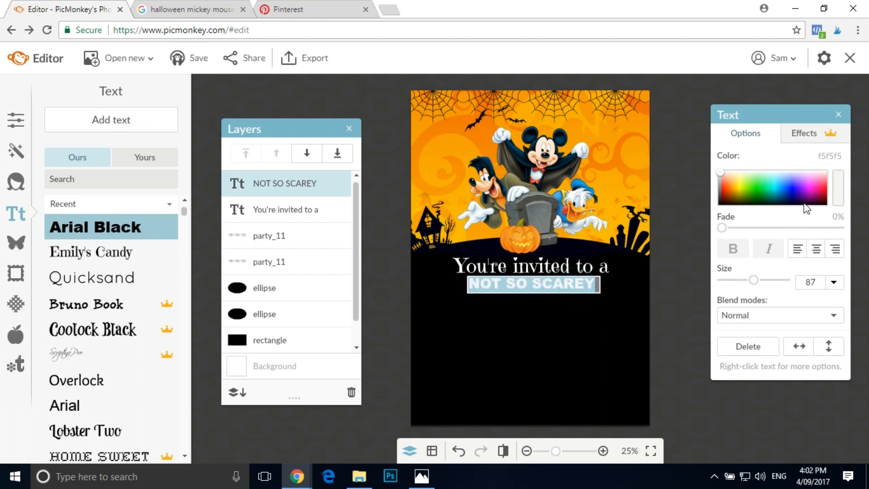
click(838, 188)
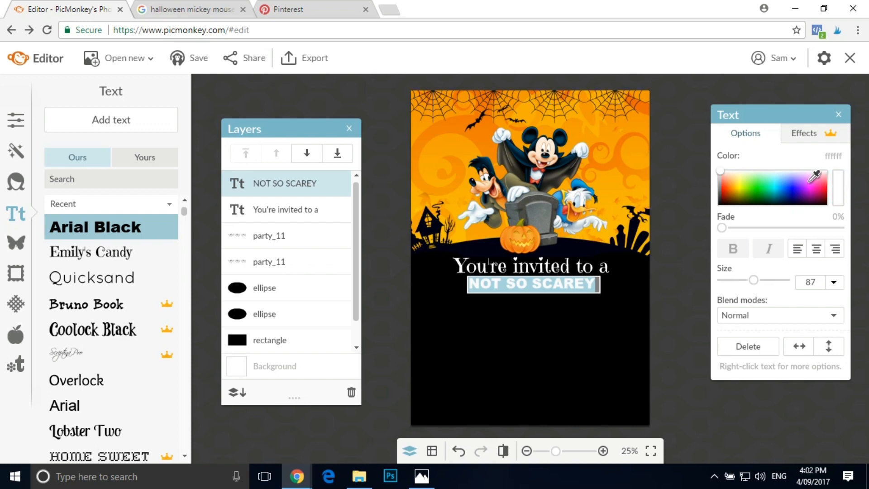
click(647, 137)
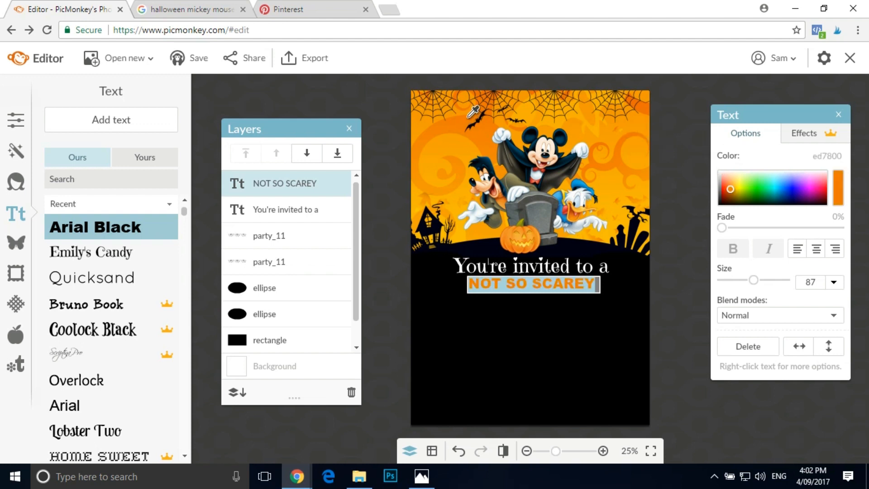
click(333, 91)
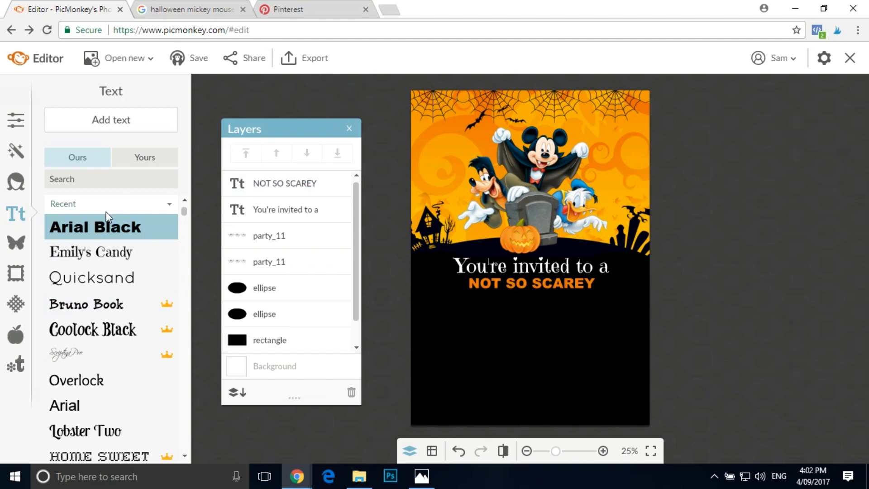
- Add an Arial Black text layer reading "HALLOWEEN PARTY" in light grey ececec
click(110, 119)
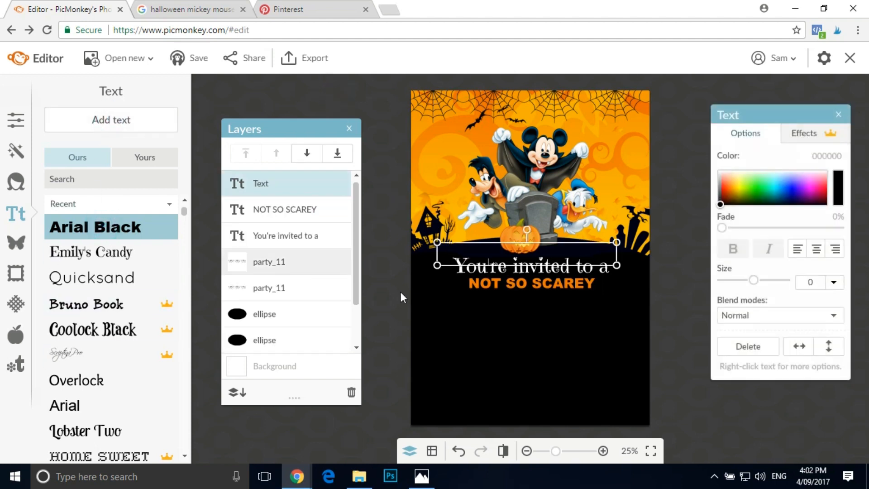
click(719, 173)
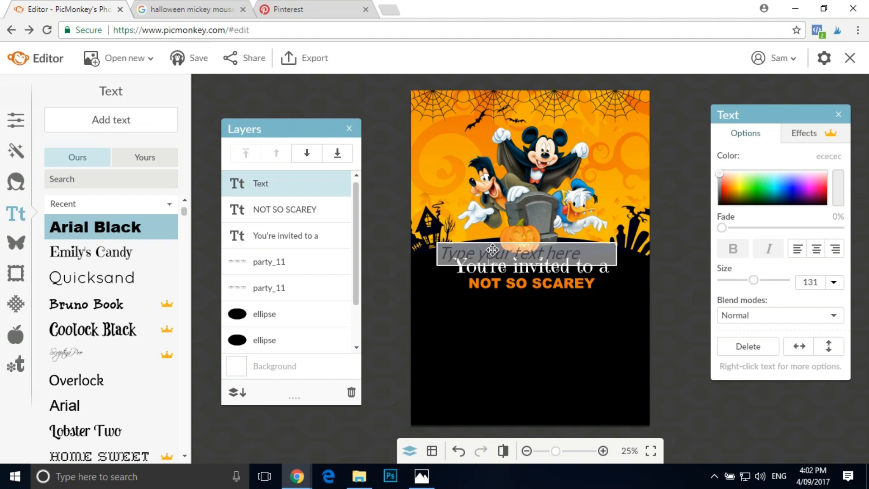
text(HALLOW)
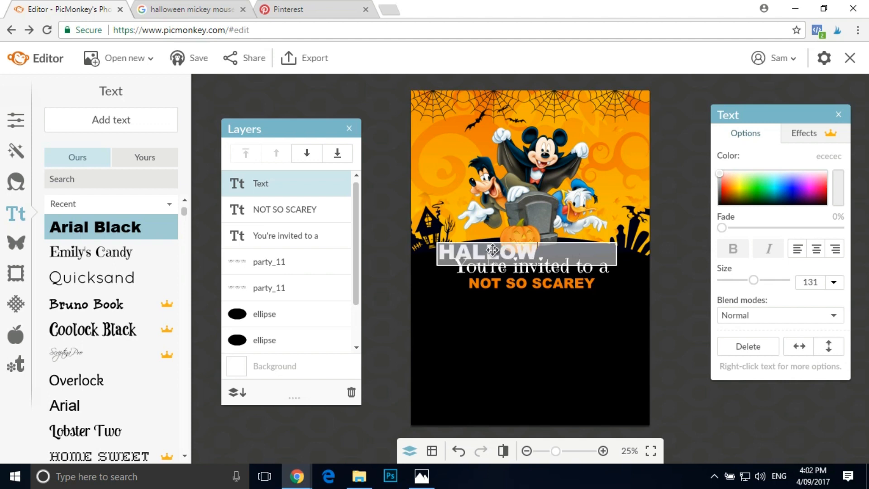
text(EEN PART)
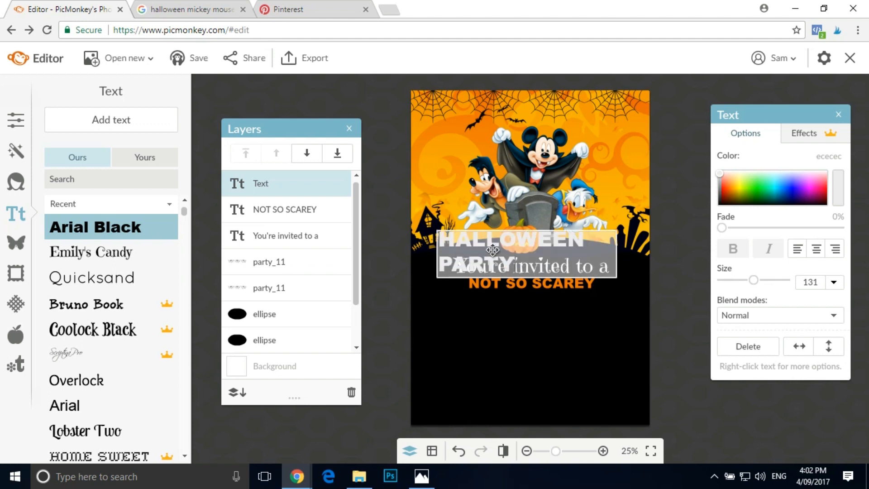
text(Y)
click(606, 302)
- Widen the "HALLOWEEN PARTY" text box to fit one line and place it beneath "NOT SO SCAREY"
drag(617, 254, 687, 253)
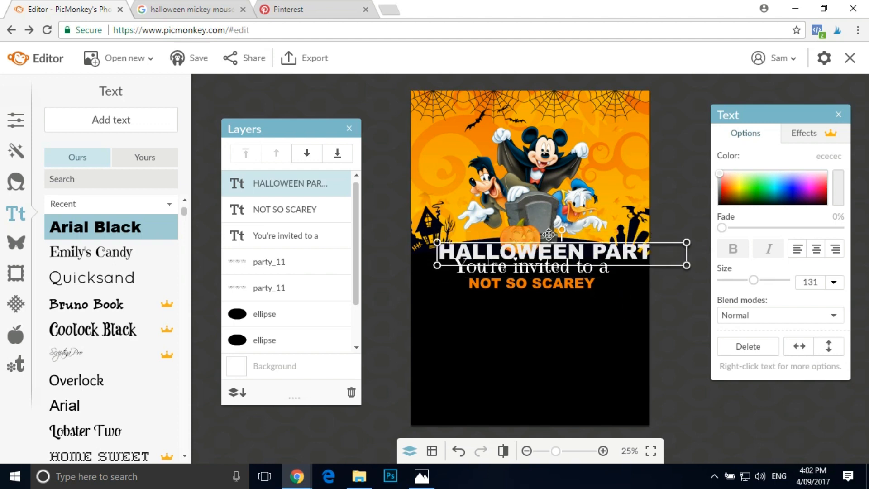
drag(554, 250, 534, 298)
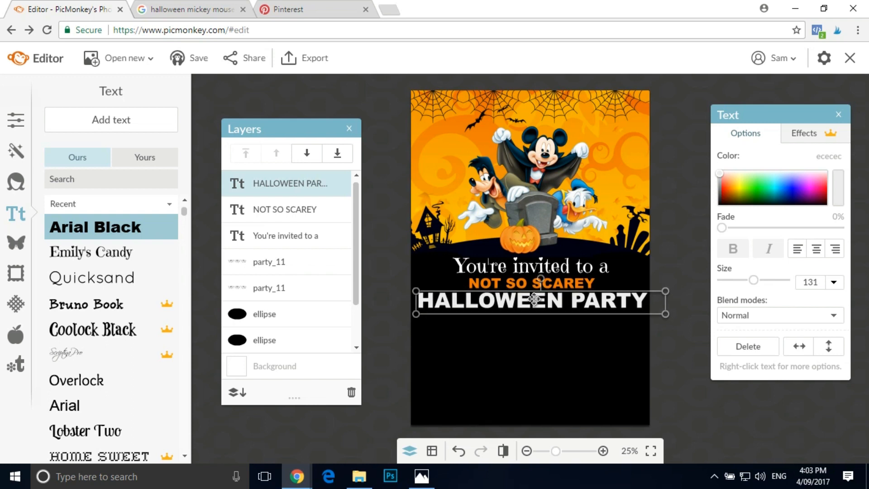
click(678, 393)
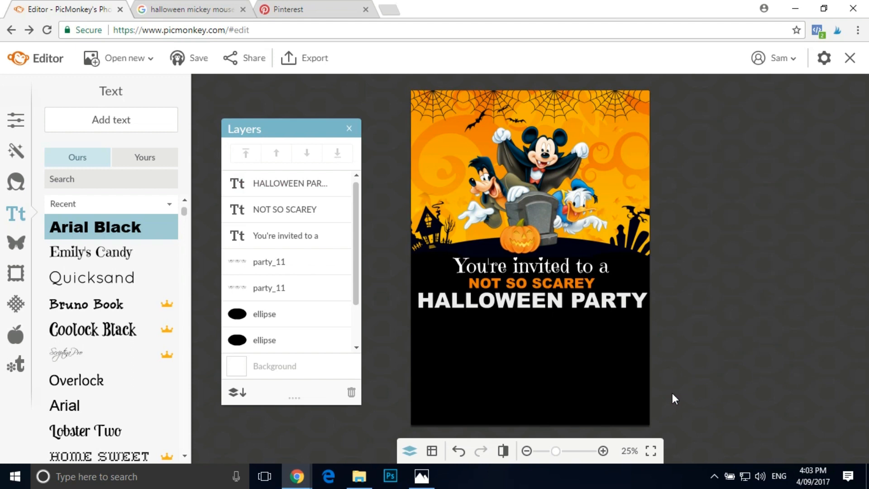
- Lower the "HALLOWEEN PARTY" text slightly, scale it down to leave side margins, centre it on the page and deselect it
click(548, 304)
drag(549, 305, 548, 307)
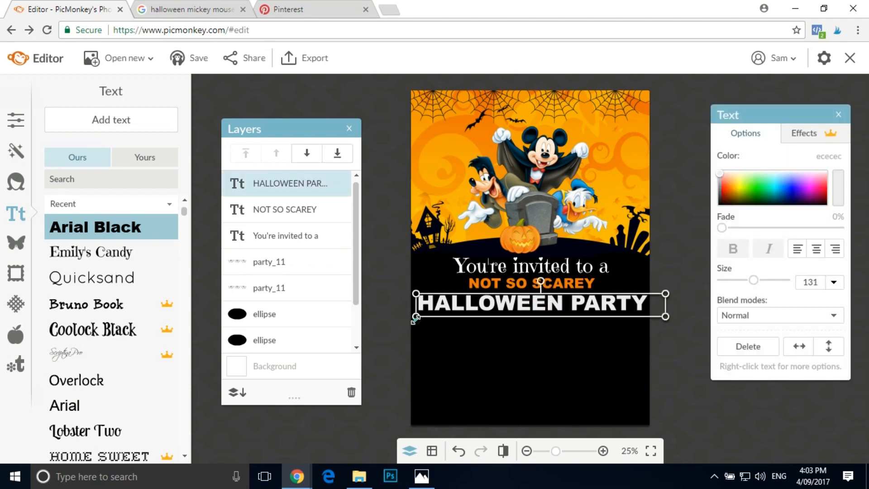
drag(415, 319, 434, 316)
drag(538, 303, 531, 303)
click(352, 93)
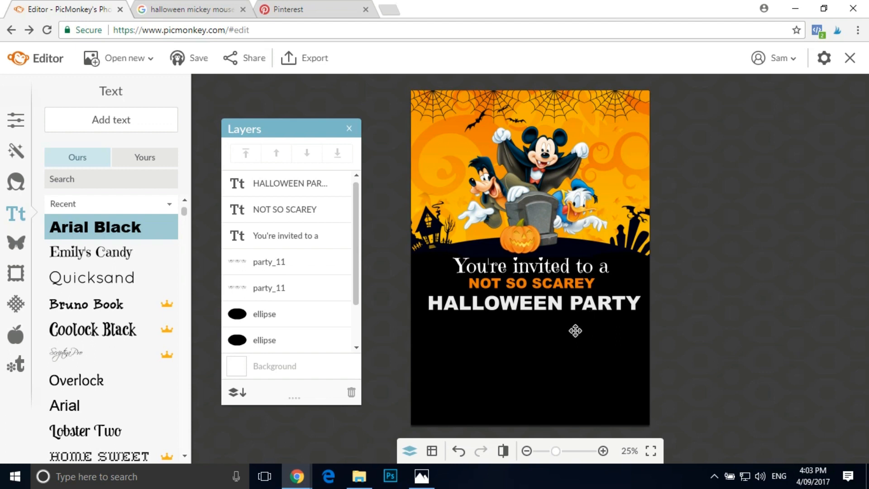
- Add a geometric rectangle overlay and stretch it sideways past the left edge of the invitation
click(19, 243)
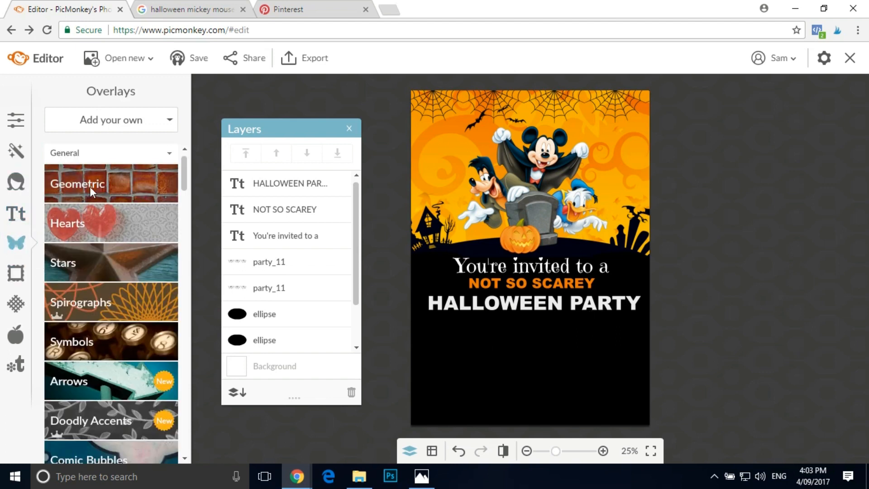
click(90, 185)
click(63, 215)
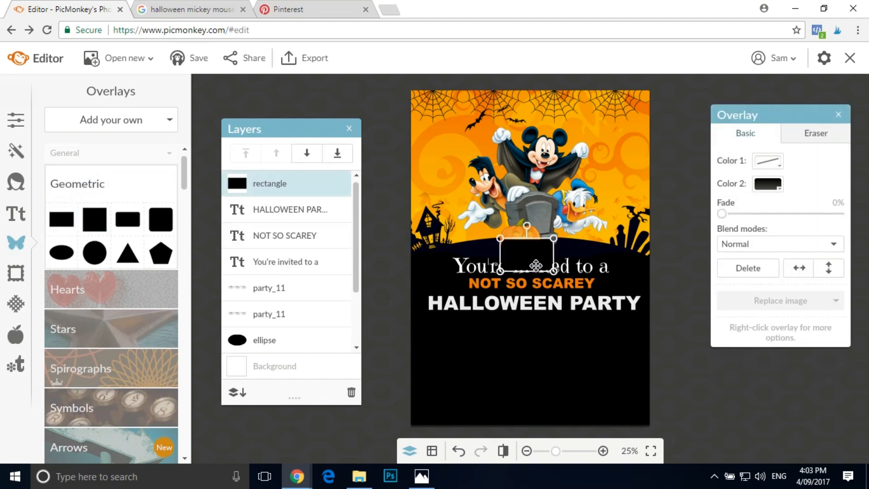
drag(498, 255, 388, 254)
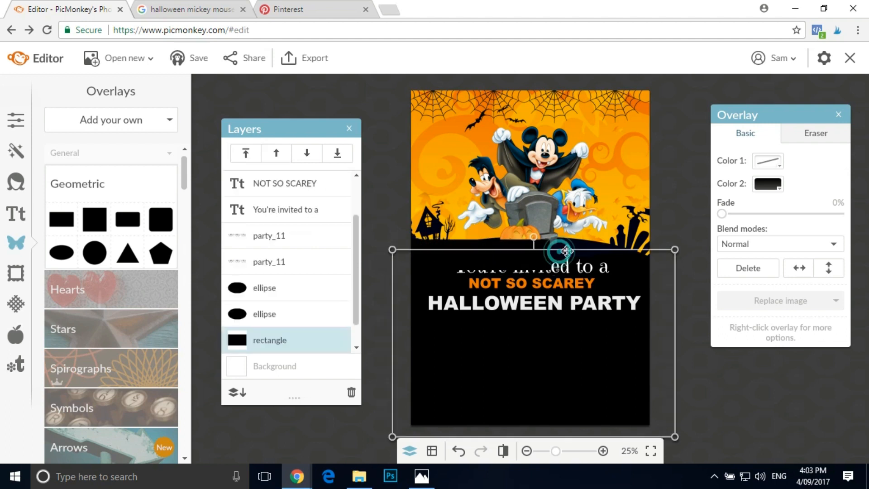
drag(566, 251, 618, 250)
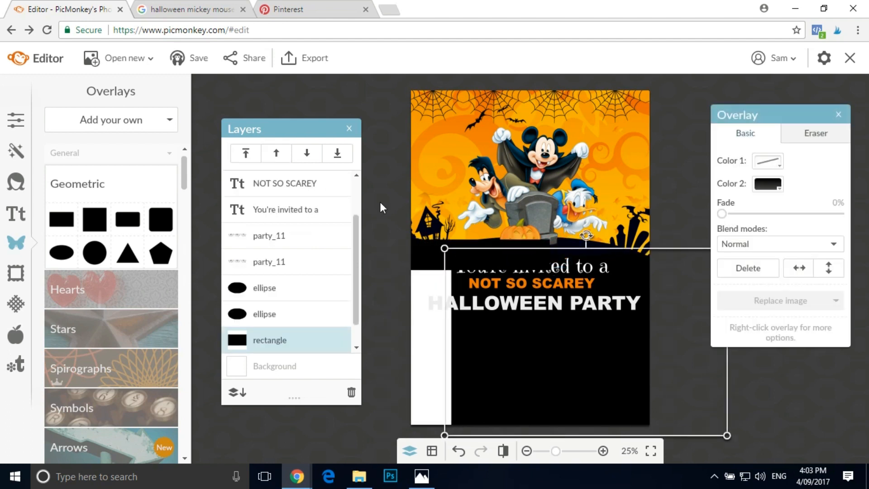
click(455, 454)
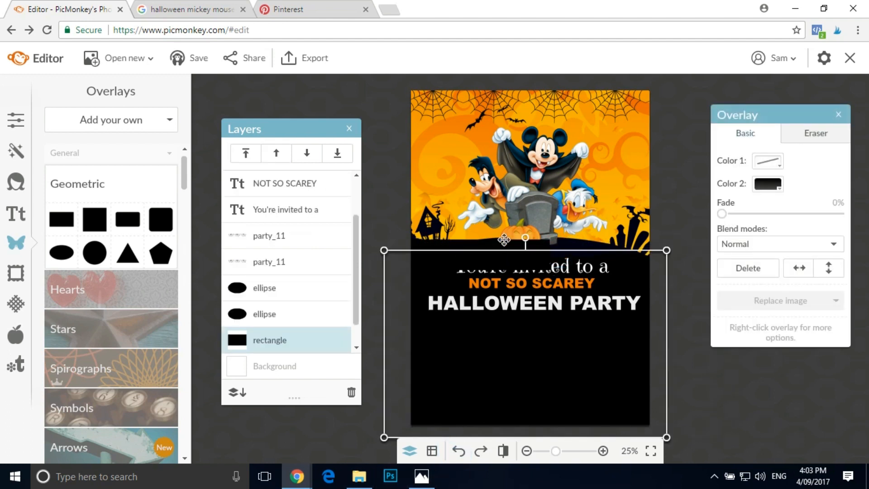
key(ctrl+z)
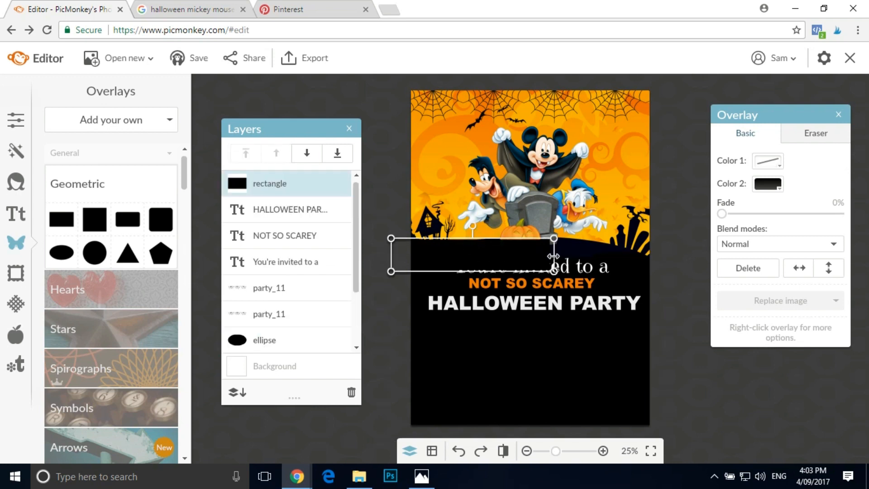
- Extend the new rectangle past the right edge of the page and recolour it with orange sampled from the Halloween artwork
drag(562, 255, 669, 249)
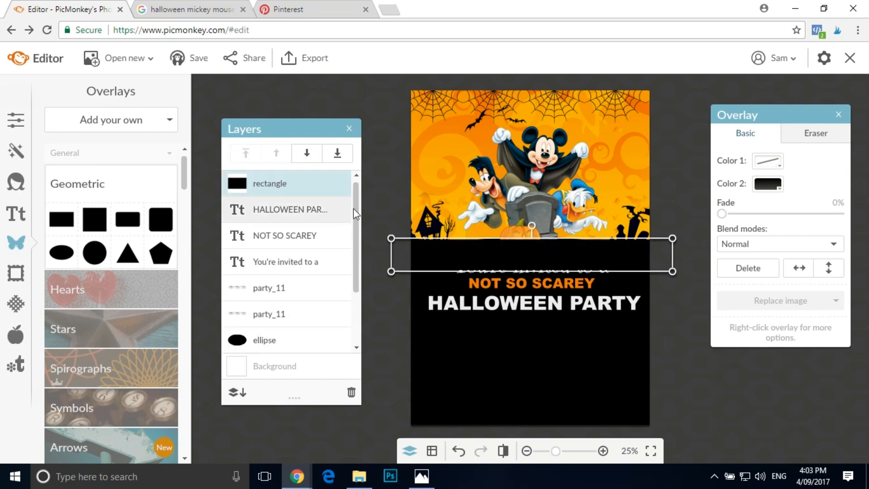
click(781, 185)
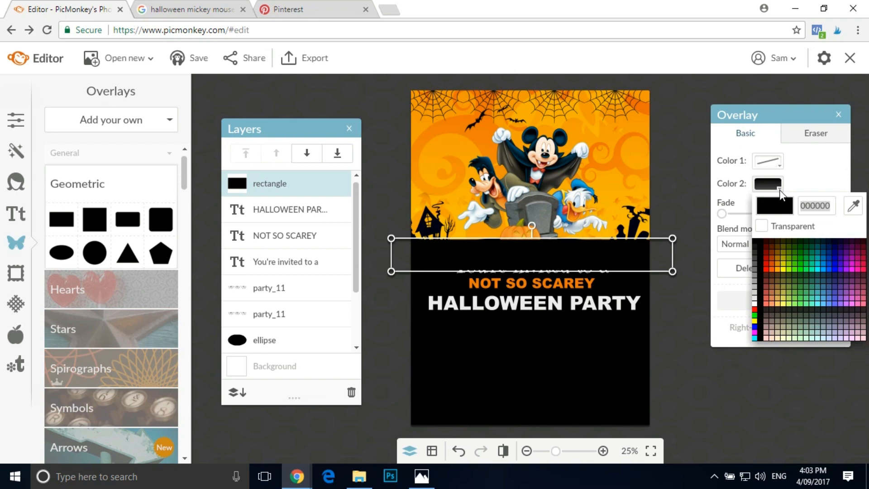
click(851, 207)
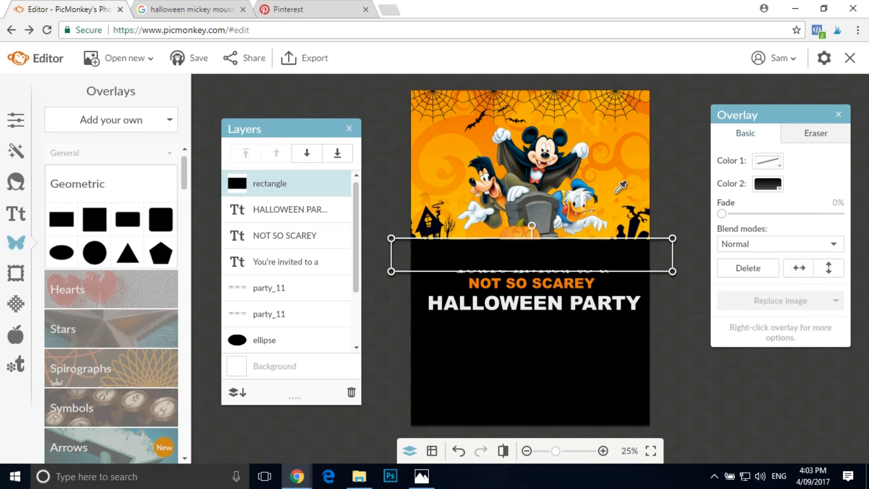
click(588, 130)
click(593, 140)
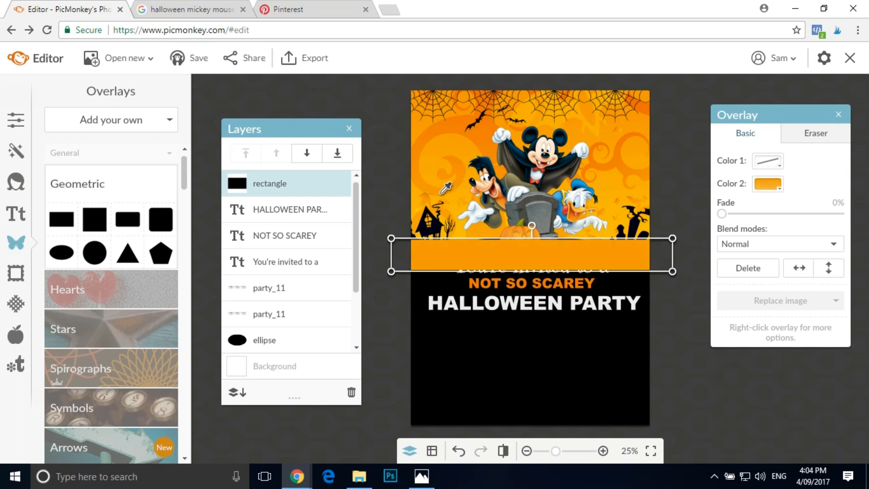
- Place the orange rectangle directly behind the "HALLOWEEN PARTY" text and reduce its height slightly to form a band
drag(535, 254, 527, 307)
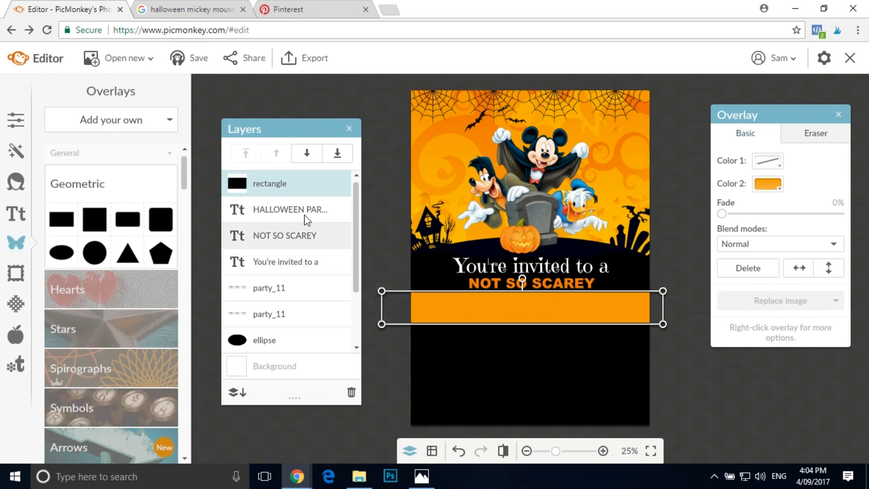
drag(306, 180, 304, 216)
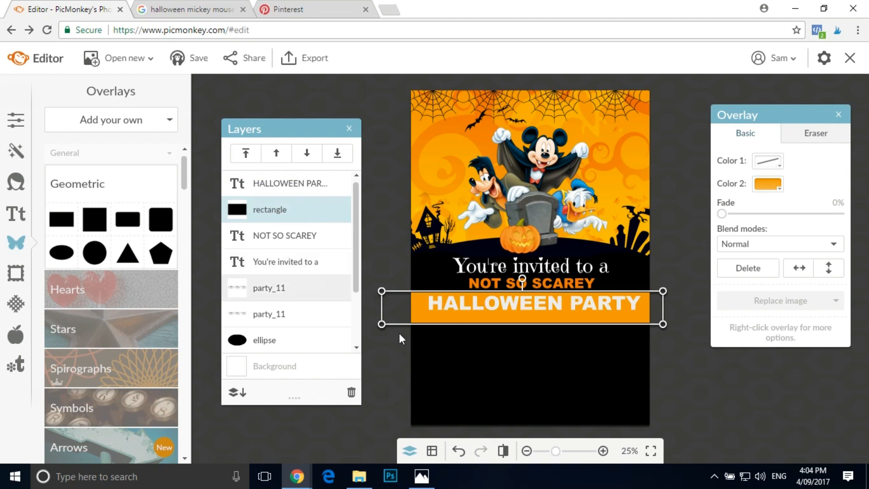
drag(559, 326, 557, 322)
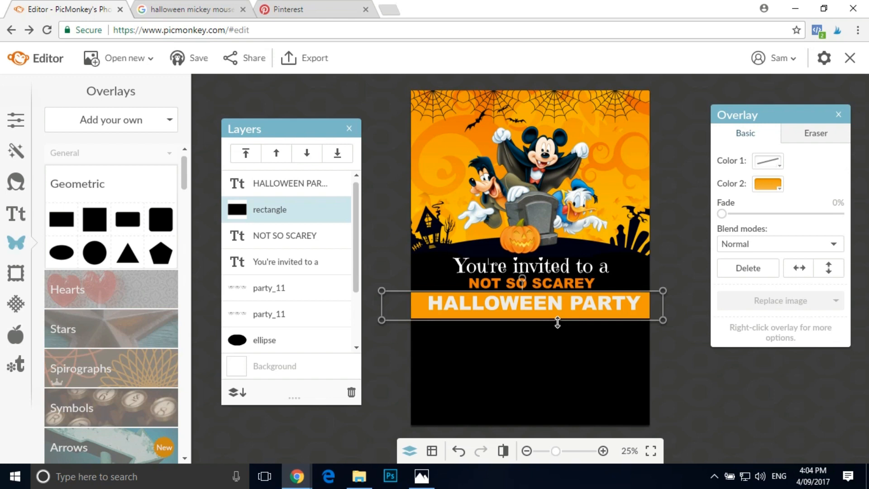
drag(557, 324, 557, 327)
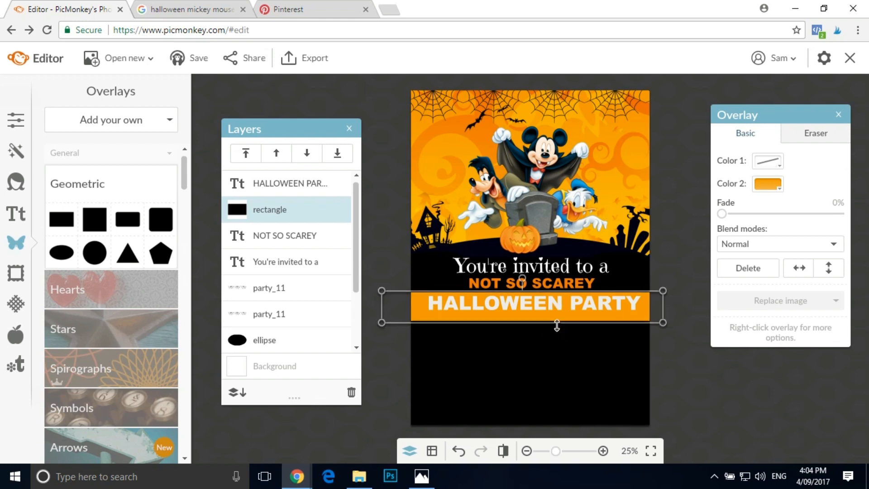
- Duplicate the orange band below the original and recolour the copy with the darker orange from the artwork's upper right corner
right_click(476, 317)
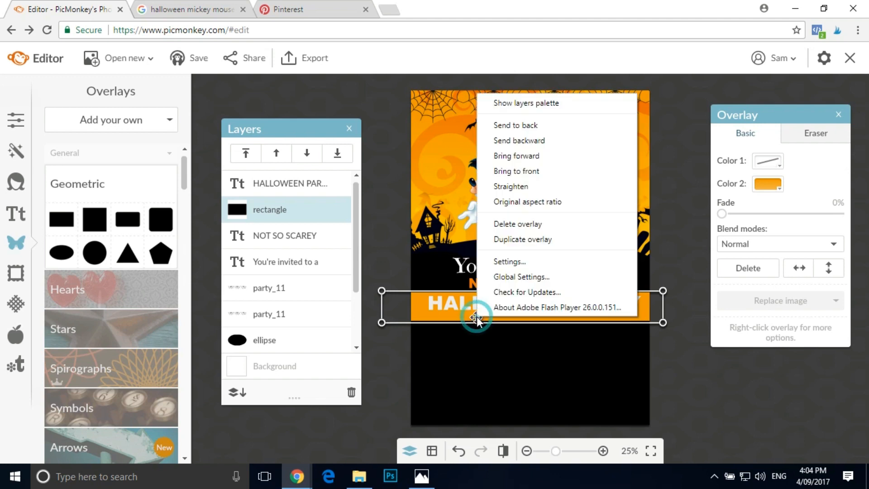
click(518, 237)
drag(509, 316, 510, 339)
click(780, 189)
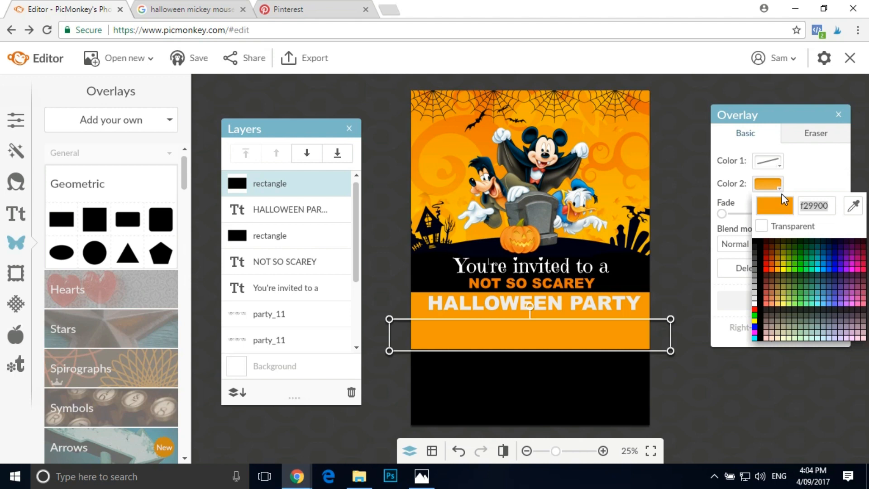
click(855, 201)
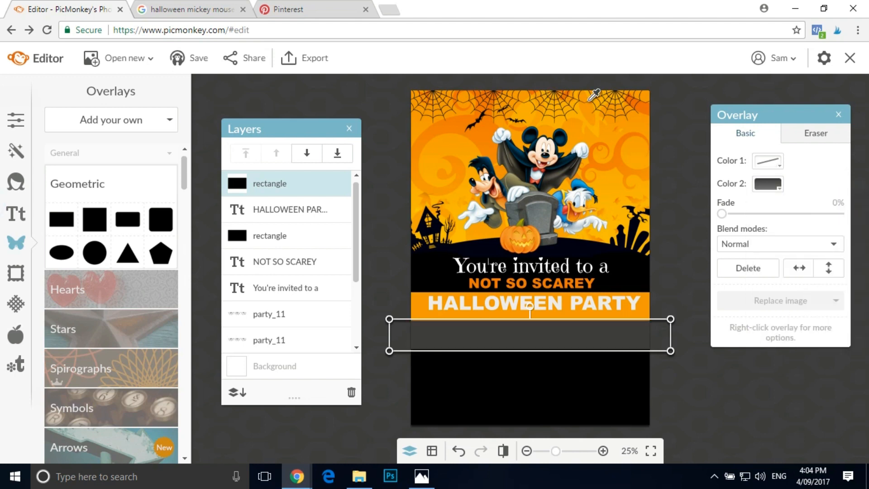
click(648, 101)
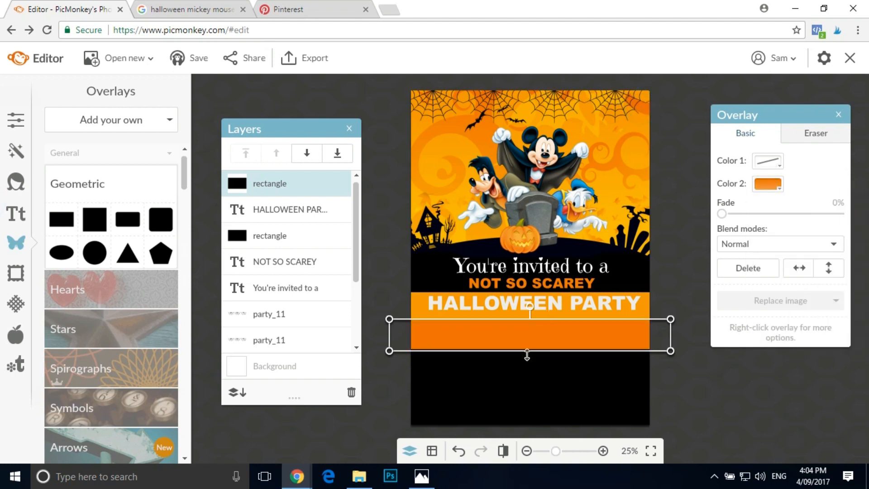
- Slim the darker orange bar, centre it over the lighter band and layer it beneath the "HALLOWEEN PARTY" text
drag(544, 349, 549, 305)
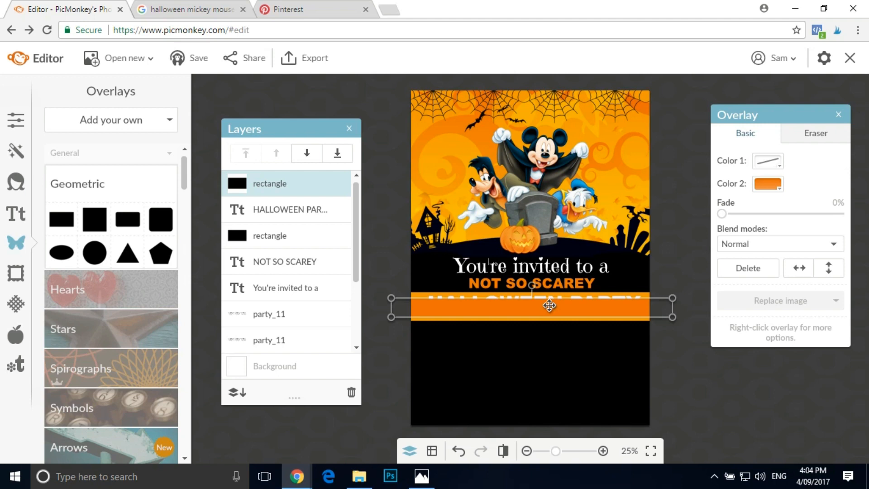
drag(310, 183, 306, 217)
- Nudge the "HALLOWEEN PARTY" text down so it sits centred vertically on the orange band, and deselect it
click(308, 183)
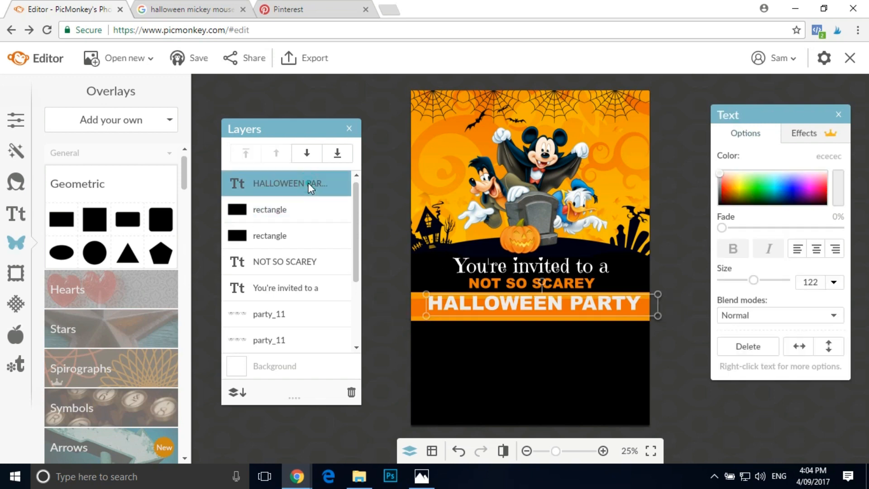
drag(556, 302, 556, 308)
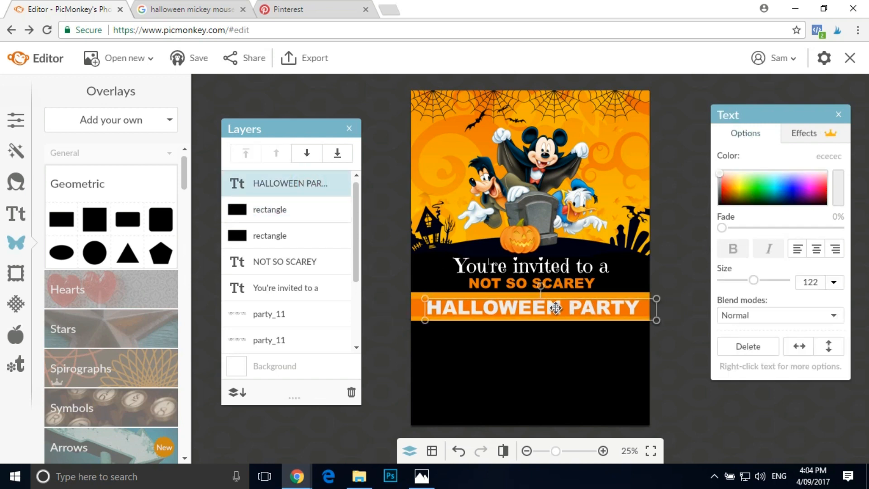
click(345, 97)
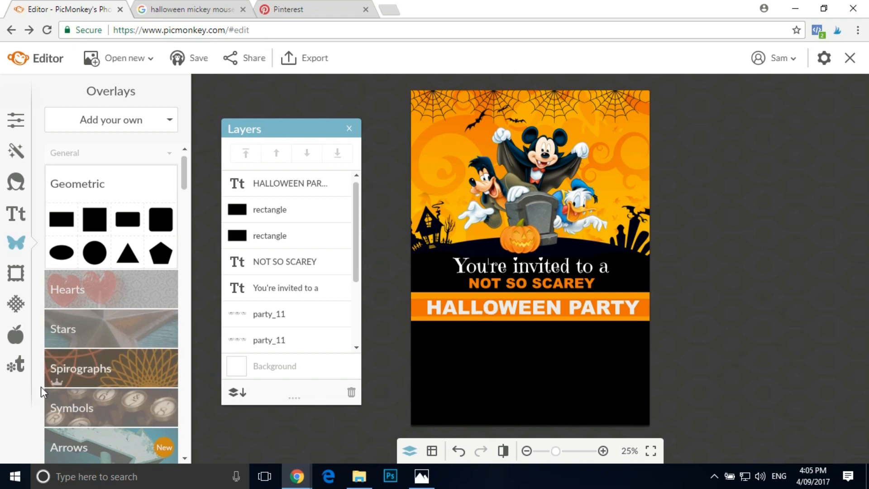
- Add an Emily's Candy text layer in white ffffff reading "Saturday, 30th October"
click(18, 214)
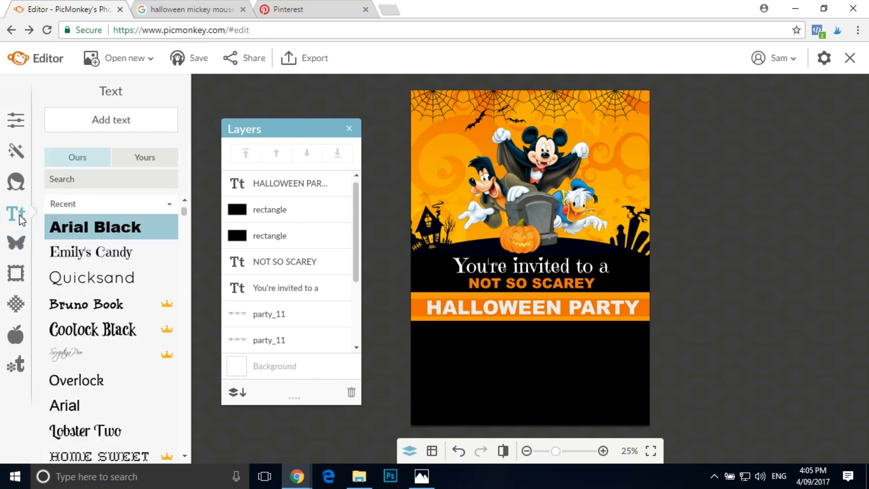
click(83, 256)
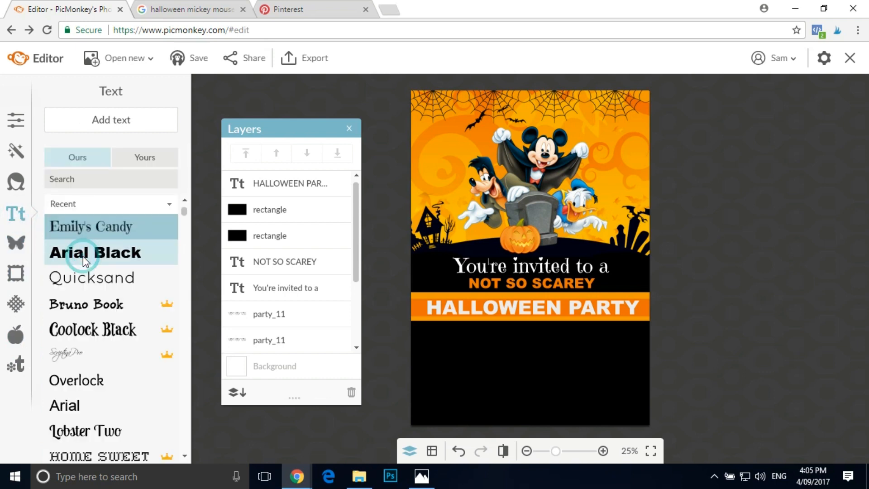
click(121, 119)
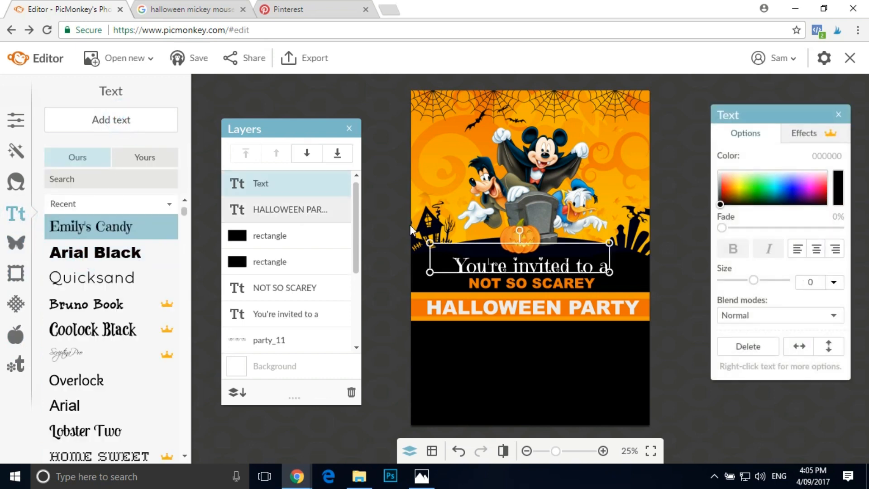
click(720, 172)
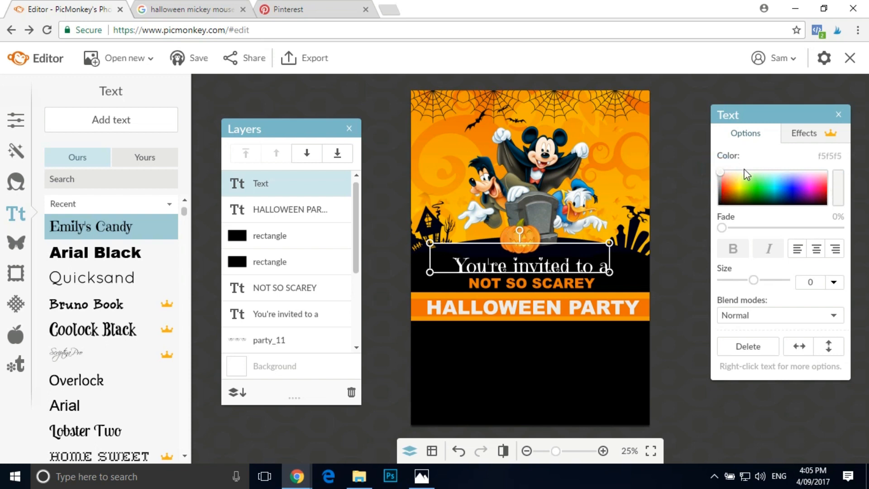
click(720, 171)
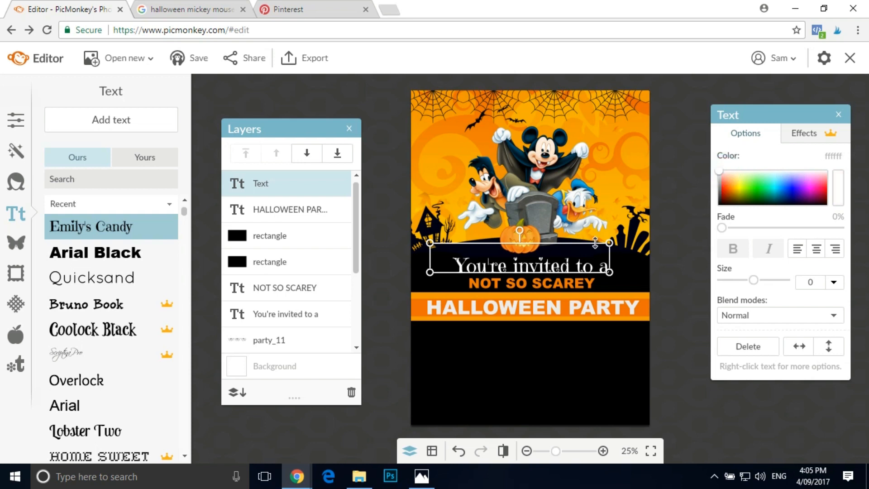
click(529, 256)
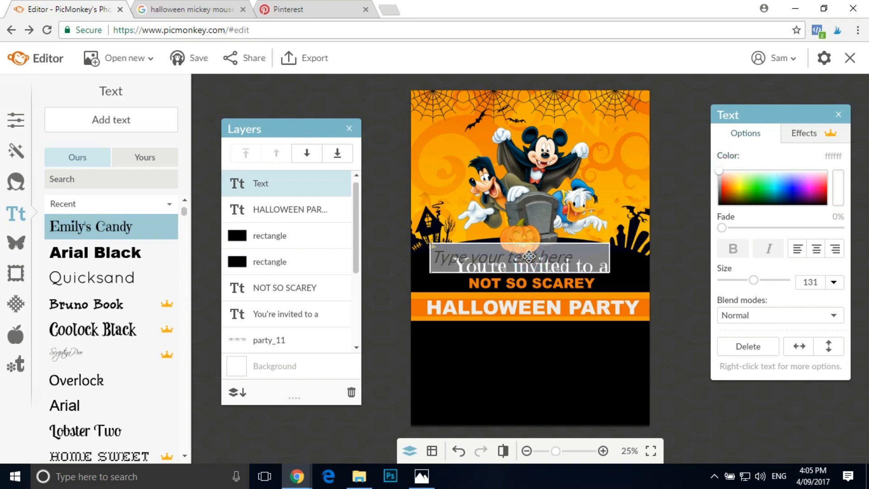
text(Saturday)
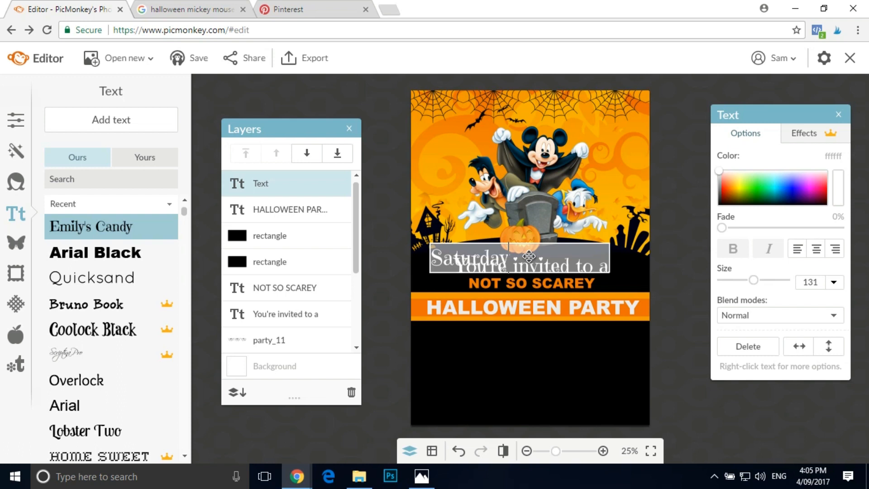
text(, 30th October)
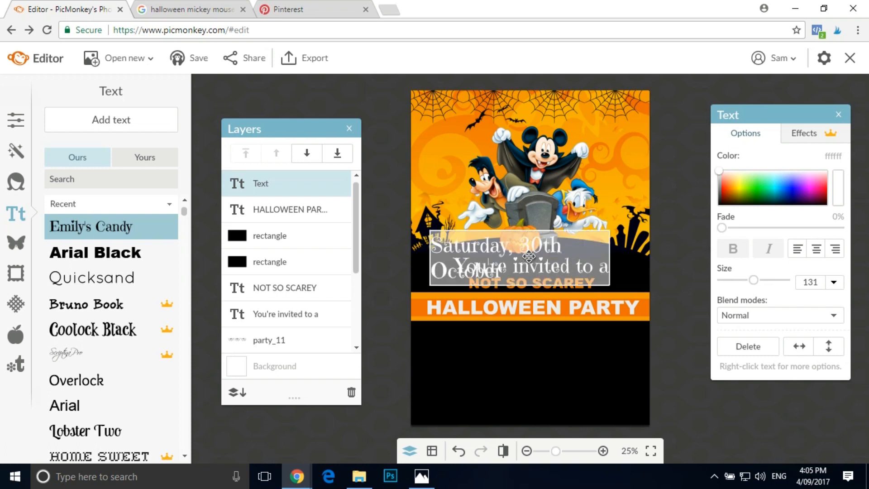
click(645, 266)
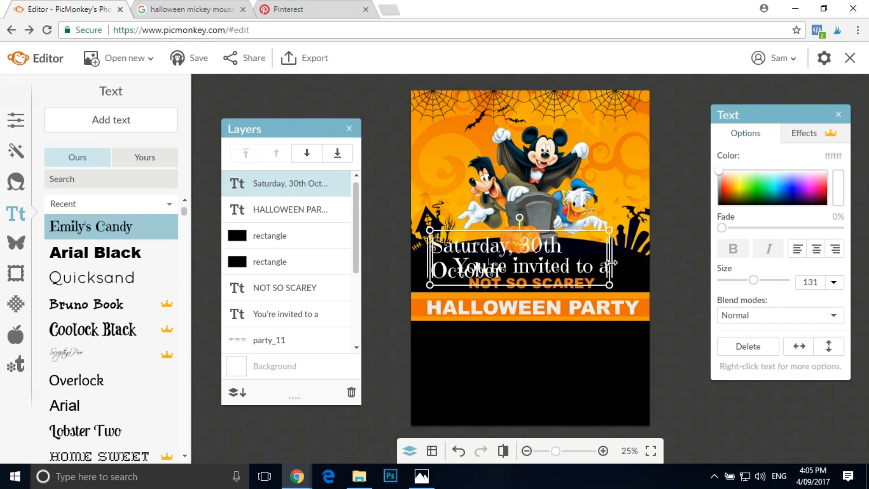
- Widen the date text box to fit one line, scale the text to size 110 and place it just beneath the orange band
drag(635, 265, 667, 259)
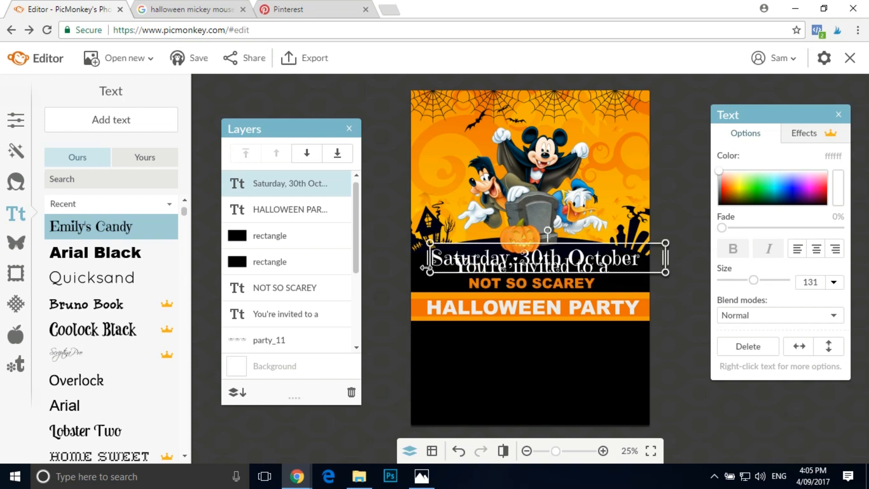
drag(431, 273, 466, 268)
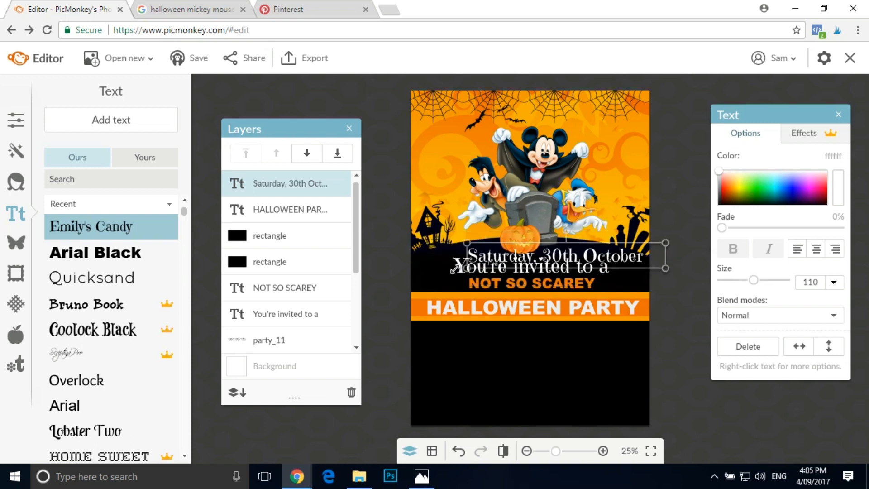
drag(552, 260, 522, 332)
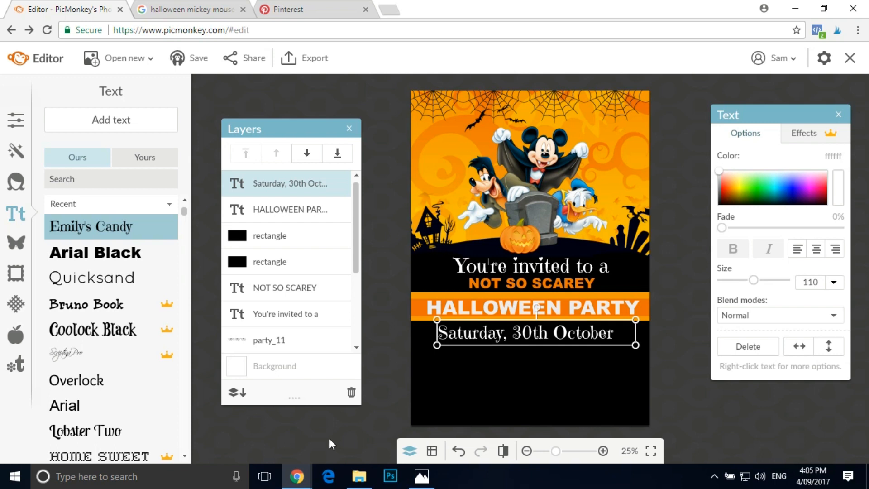
click(301, 416)
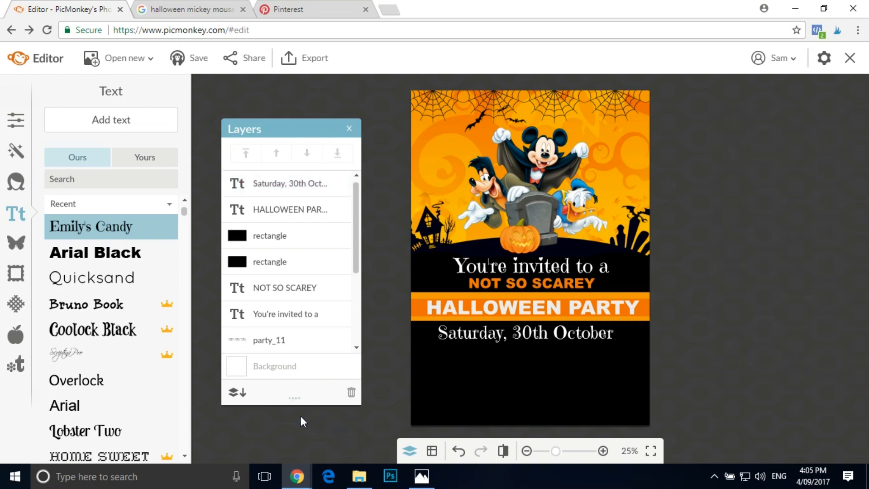
- Add an Emily's Candy text layer in near-white fafafa reading "6:00 pm - 1:00 am"
key(alt+Tab)
key(alt+Tab)
click(134, 118)
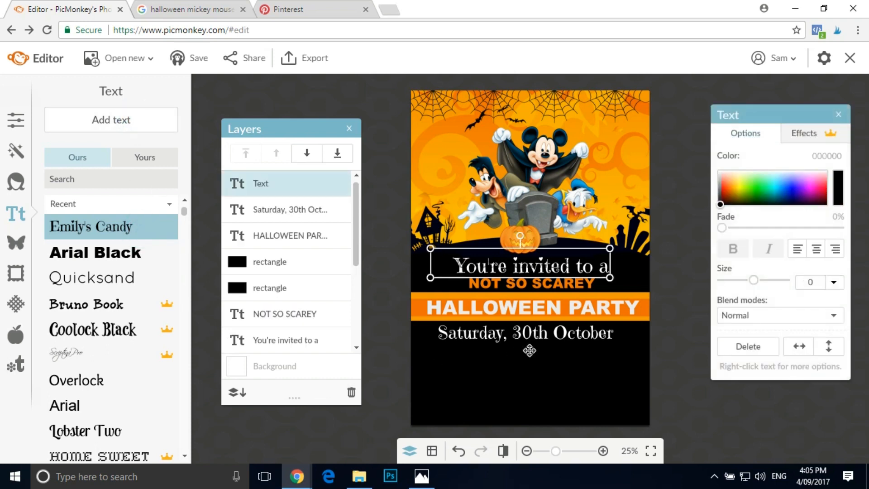
click(719, 172)
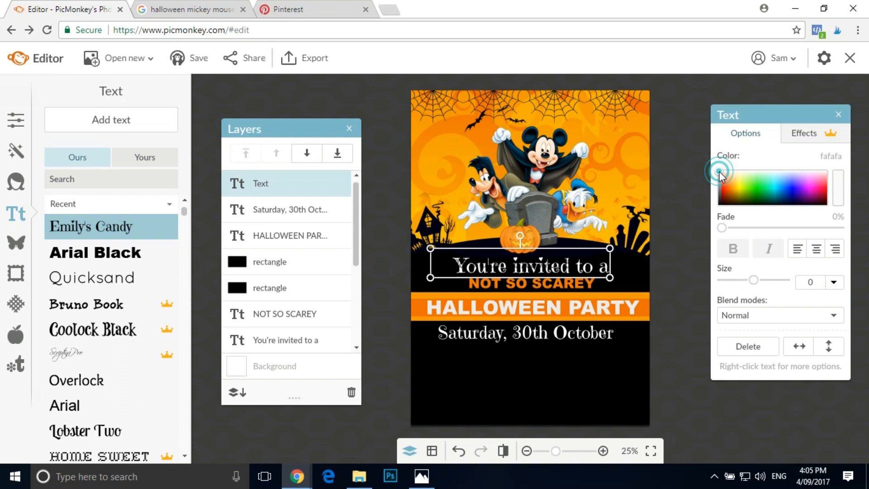
click(571, 261)
click(485, 265)
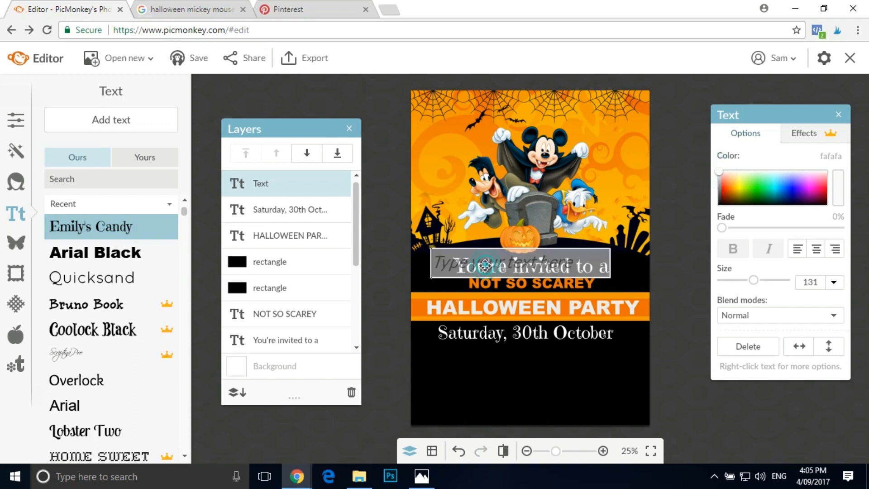
text(0:00)
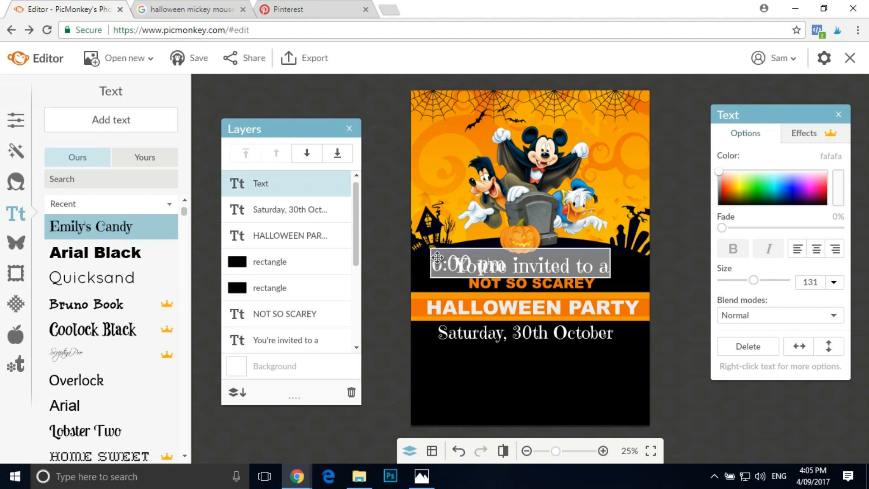
text( pm 1:00 am)
- Scale the time text to size 118, place it centred just beneath the date line, and deselect it
drag(571, 259, 576, 311)
click(472, 256)
click(397, 272)
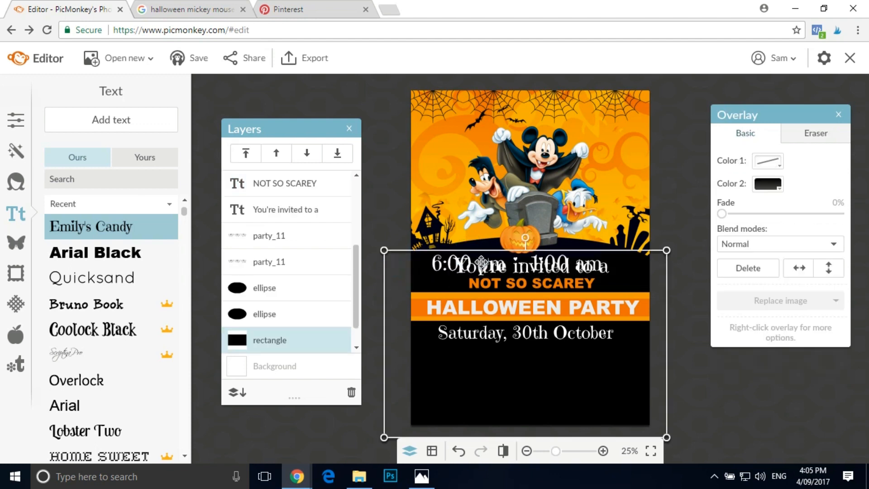
scroll(303, 226, up, 3)
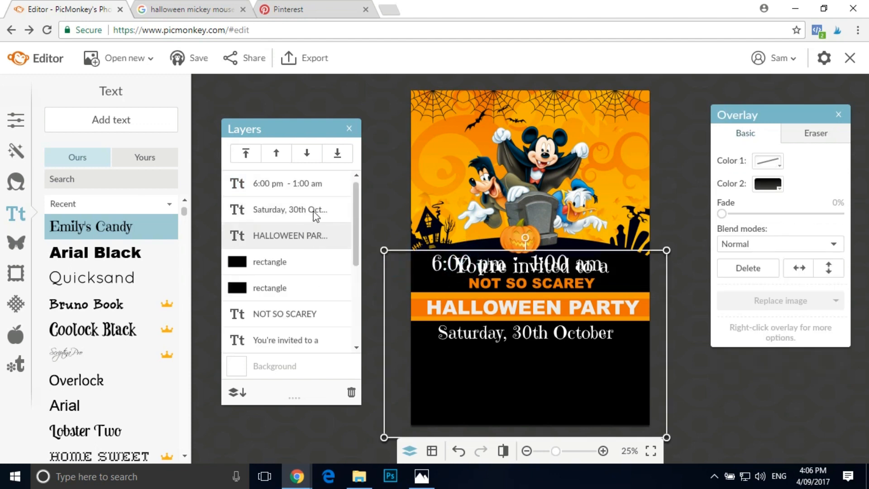
click(300, 182)
drag(482, 264, 498, 353)
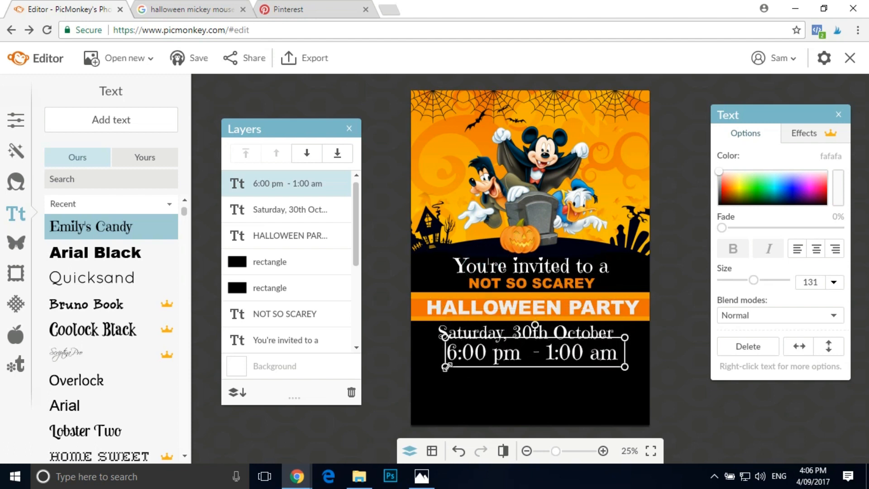
drag(447, 366, 452, 365)
drag(536, 347, 524, 347)
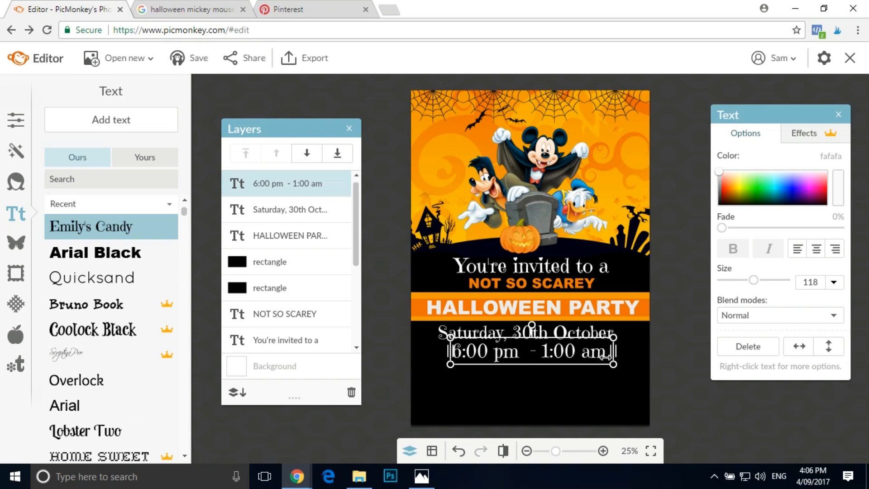
click(333, 94)
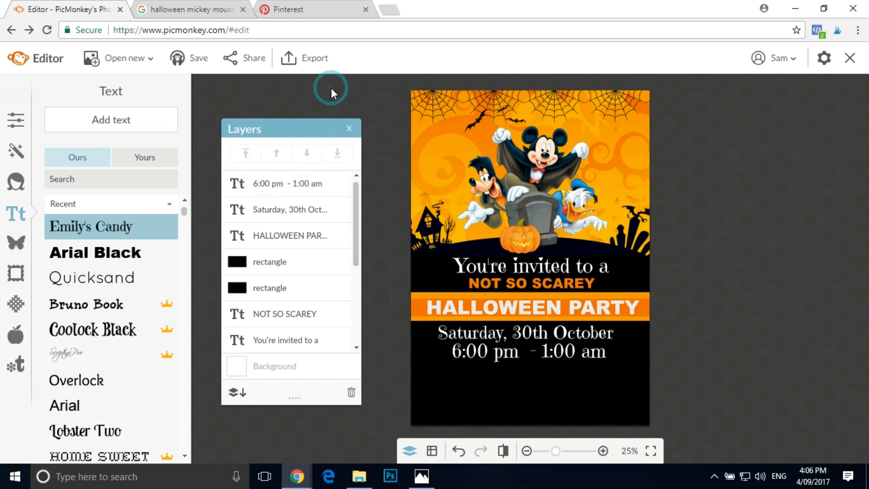
- Add an Arial Black text layer with the party's street address, widening its box so the street fits on the first line
click(128, 252)
click(128, 127)
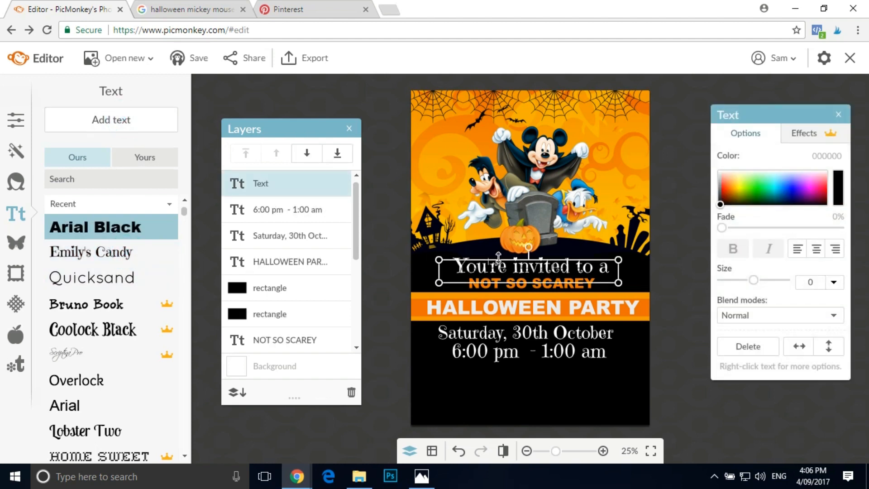
text(104)
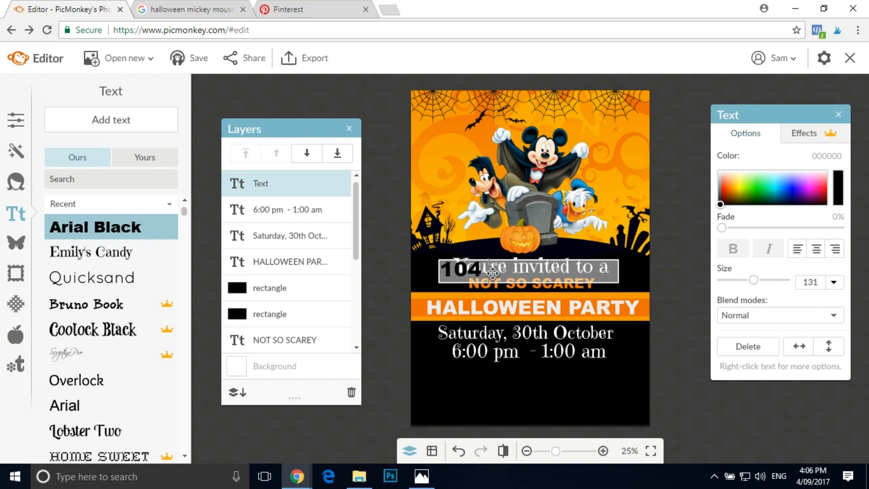
text(Creep)
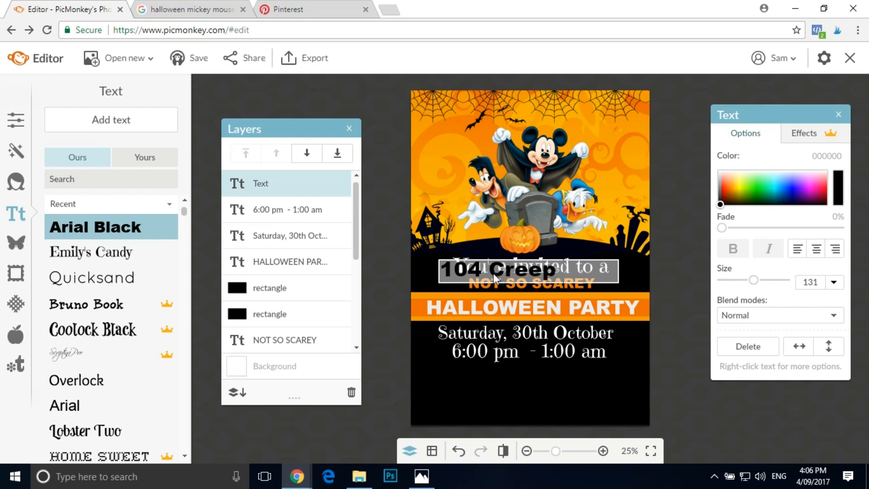
text( Street)
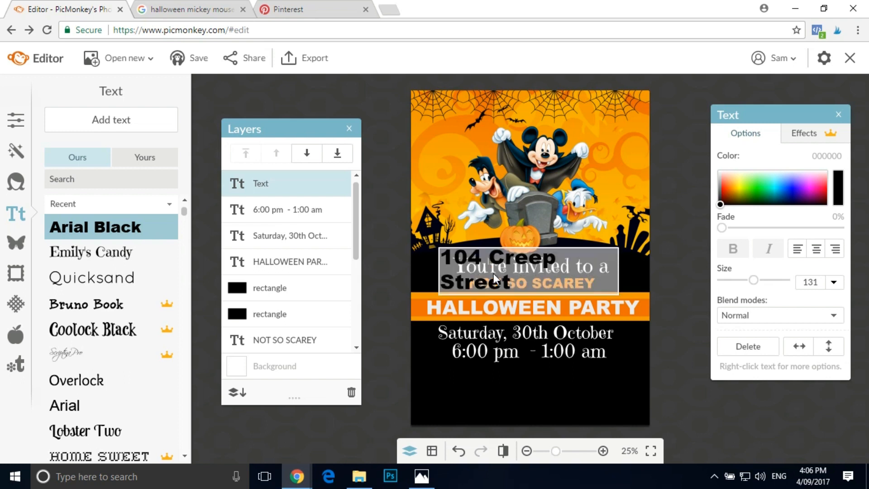
drag(625, 276, 666, 275)
double_click(650, 277)
text(ce)
key(BackSpace)
key(BackSpace)
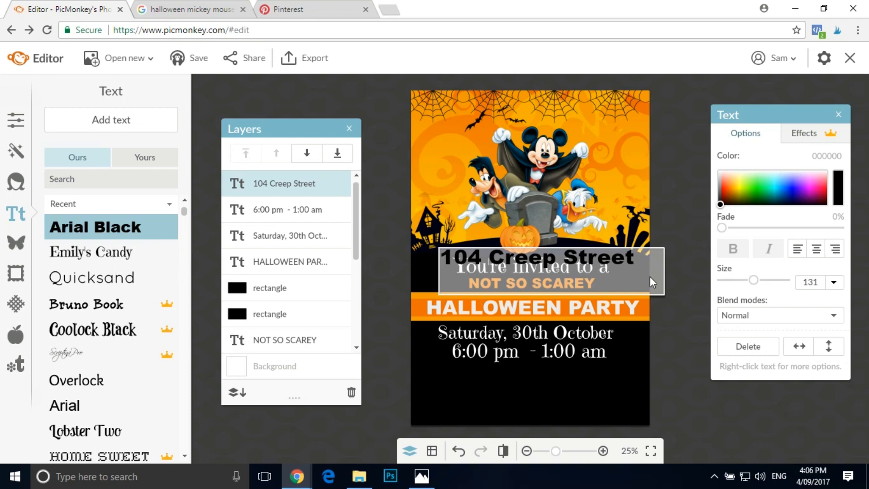
text(Cemetry)
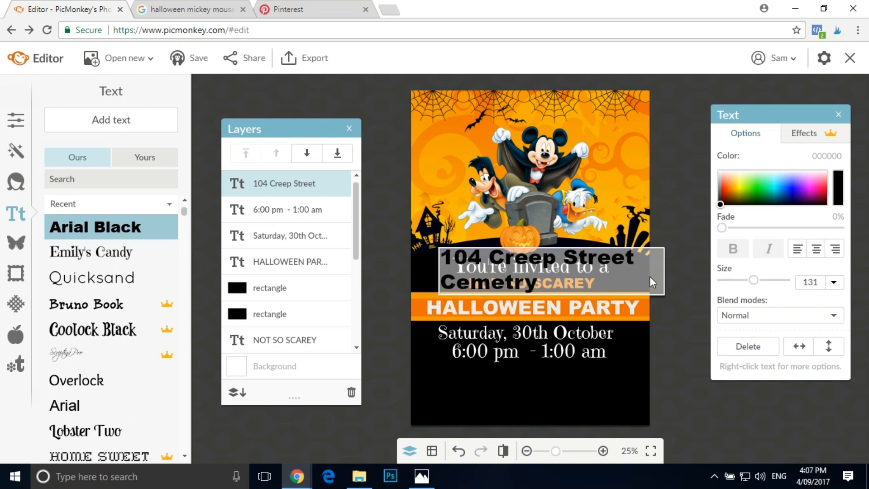
- Centre-align the address text and colour it near-white fafafa
click(817, 249)
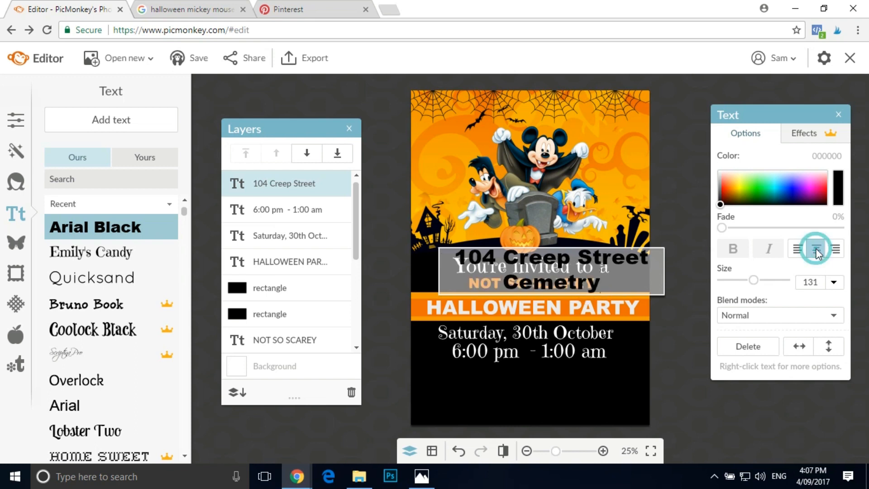
click(720, 172)
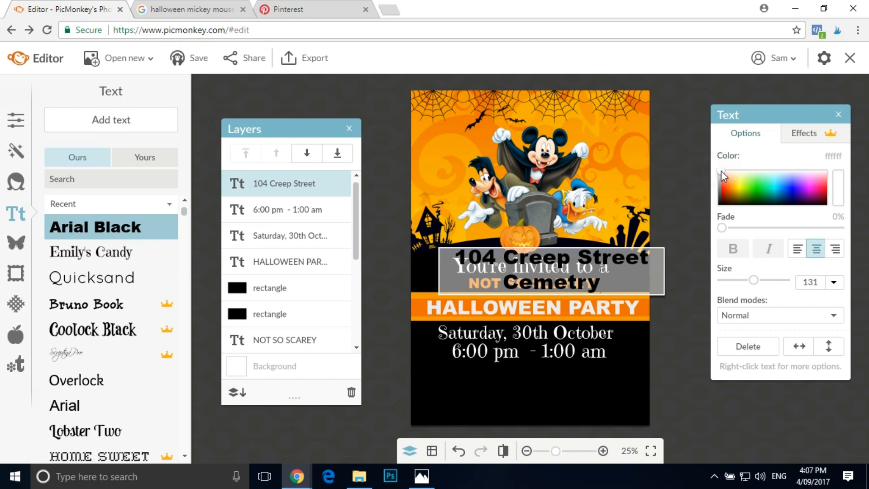
click(678, 315)
click(586, 286)
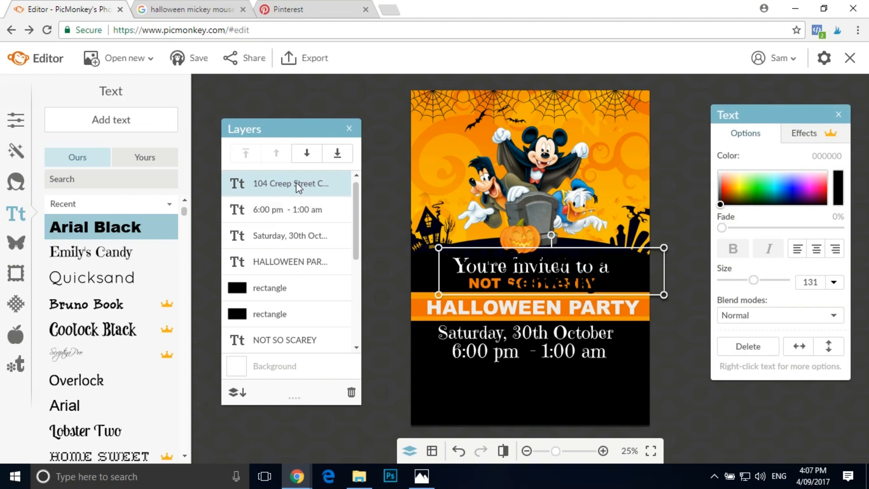
click(719, 171)
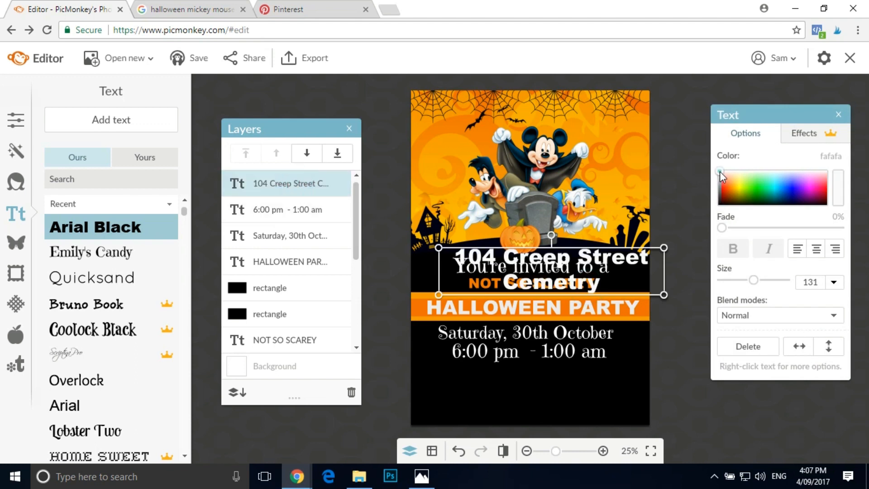
- Scale the address text to size 96 and centre it just beneath the time line
drag(591, 281, 575, 402)
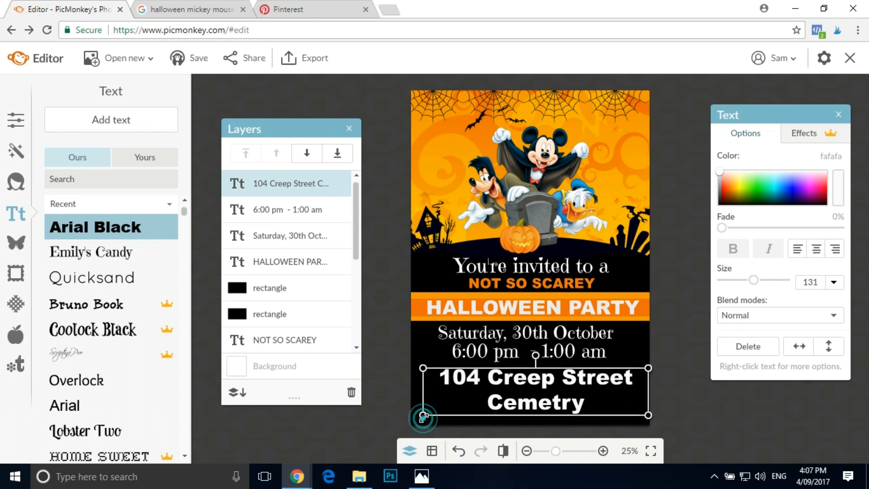
drag(423, 416, 446, 406)
mouse_move(549, 386)
mouse_down()
mouse_move(511, 381)
mouse_move(535, 392)
mouse_up()
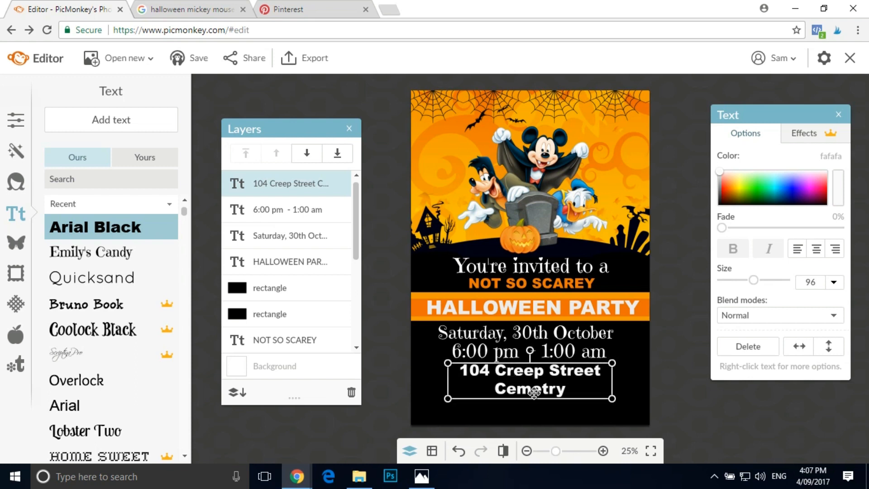
- Duplicate the address text and place the copy slightly below the original
right_click(534, 390)
click(564, 312)
drag(534, 388, 538, 408)
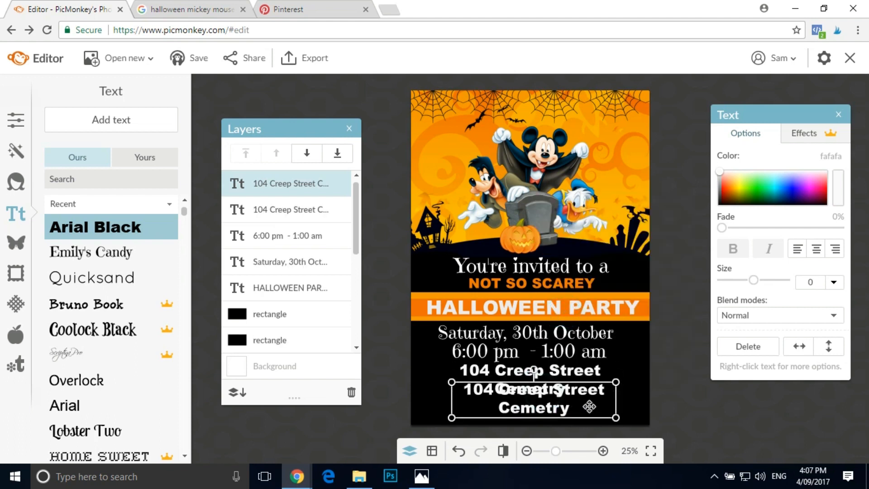
- Replace the duplicated text with "R.S.V.P:" followed by the contact's first name and phone number
double_click(562, 407)
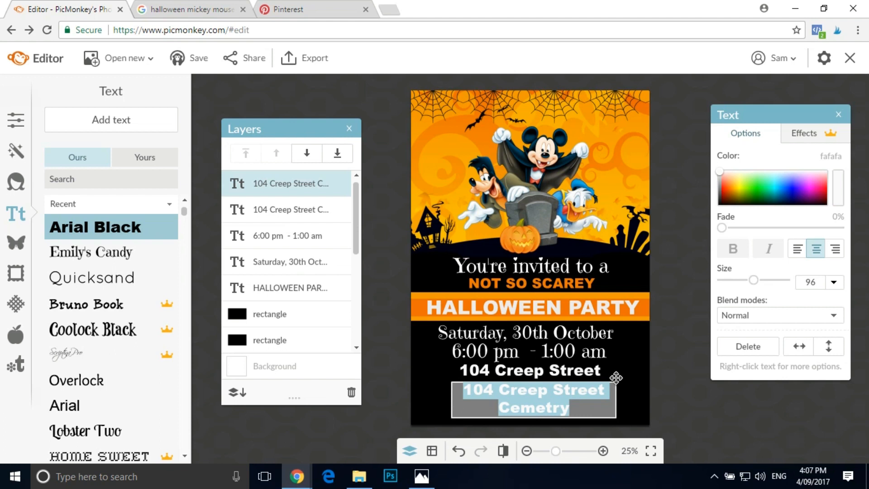
text(R.S.V.)
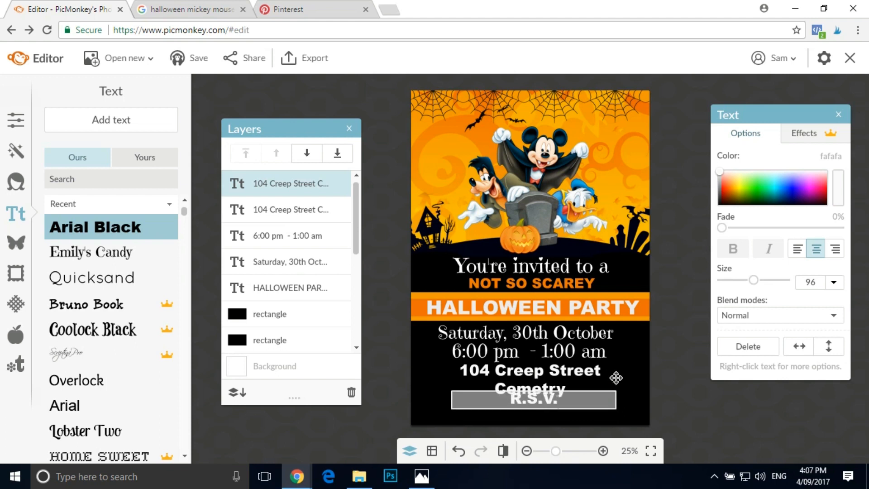
text(P Sam)
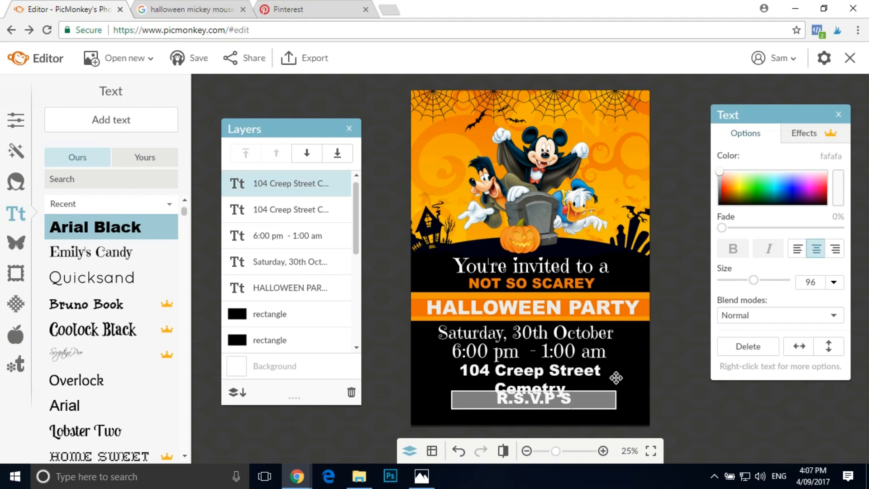
key(BackSpace)
key(BackSpace)
key(BackSpace)
key(BackSpace)
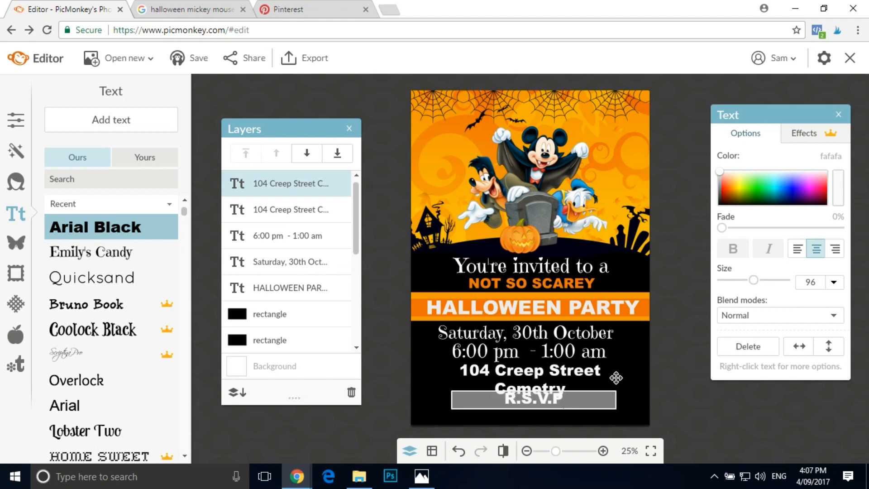
text(:  Sam)
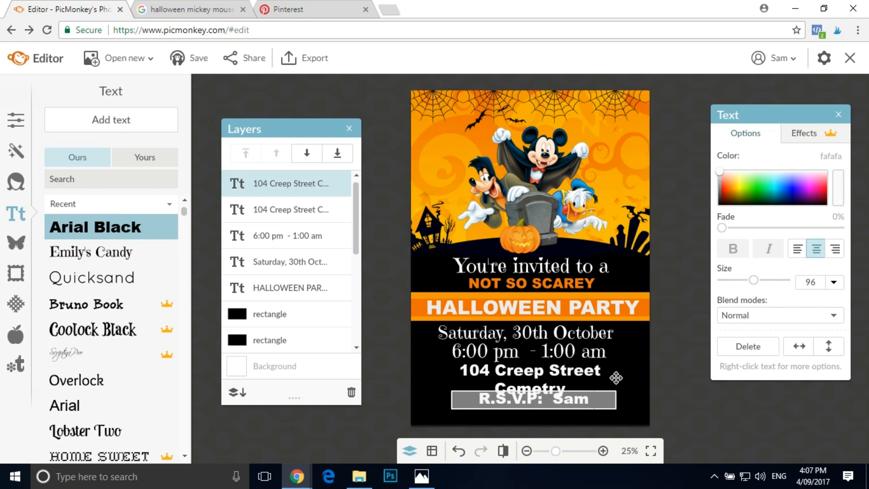
text( 0411)
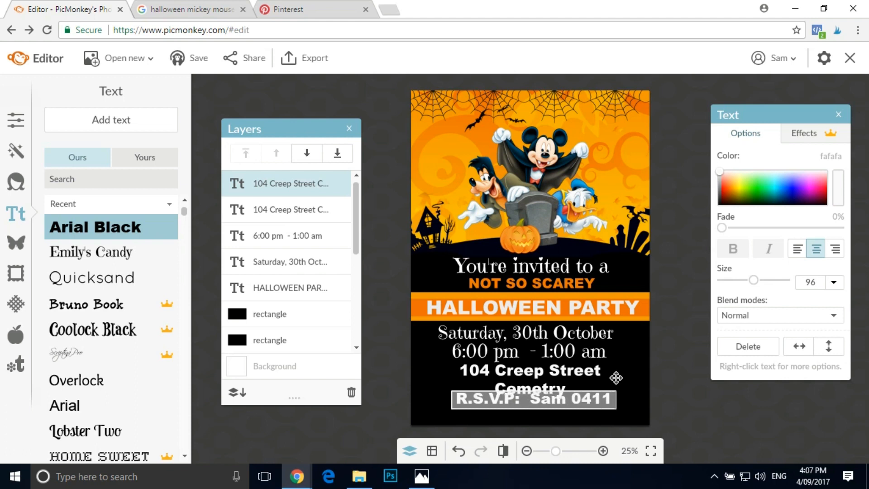
key(Return)
text(111 111)
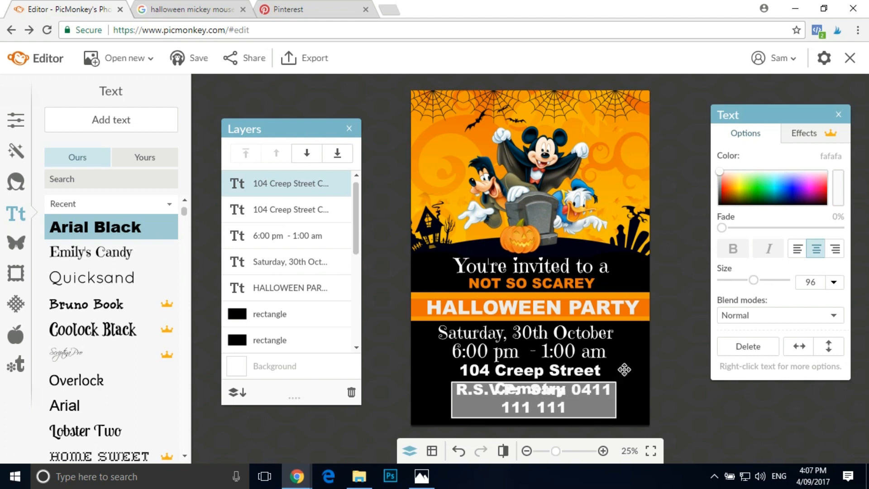
click(624, 370)
- Widen the R.S.V.P box to fit one line, scale the text to size 74 and place it near the card's lower edge
drag(638, 398, 700, 401)
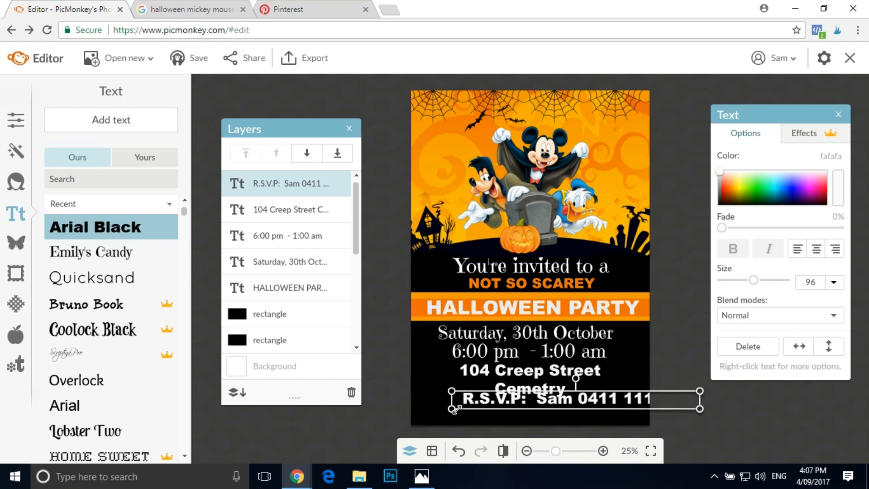
drag(454, 409, 507, 406)
drag(585, 404, 519, 415)
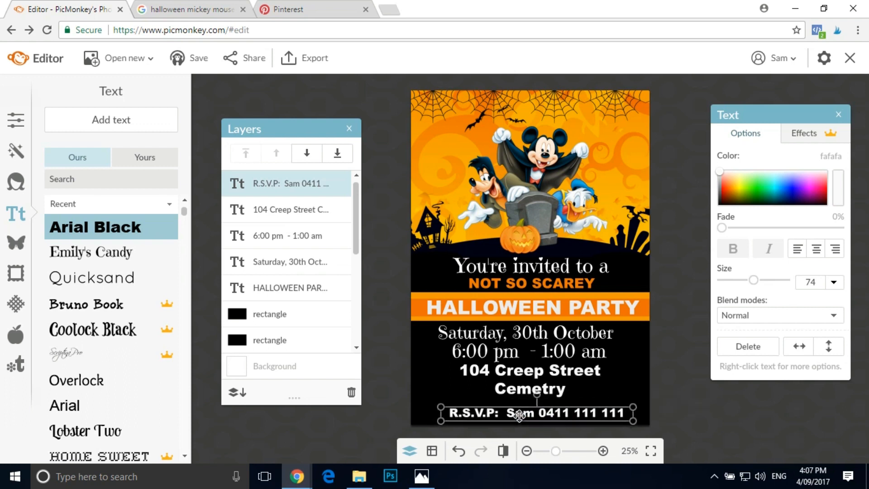
- Nudge the address and time lines down slightly, shift the R.S.V.P line left to centre it on the card, and deselect
click(531, 377)
drag(531, 377, 533, 380)
drag(561, 351, 561, 355)
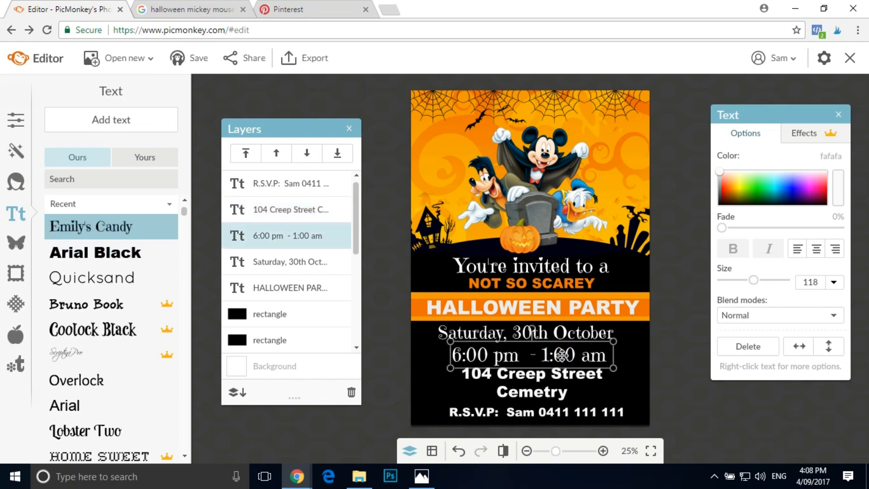
click(680, 404)
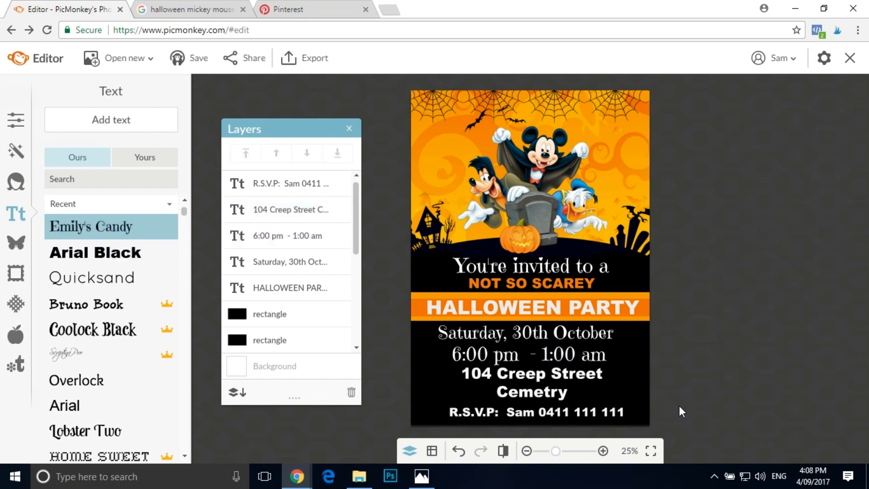
drag(605, 412, 597, 413)
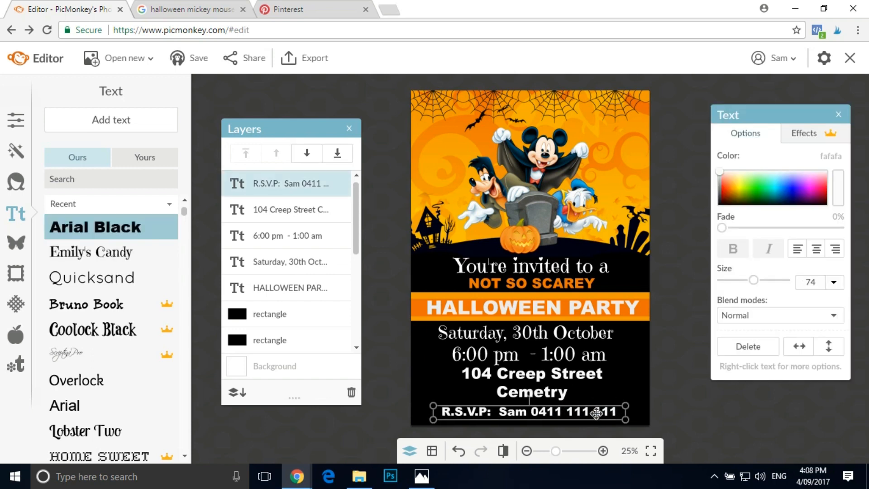
click(724, 421)
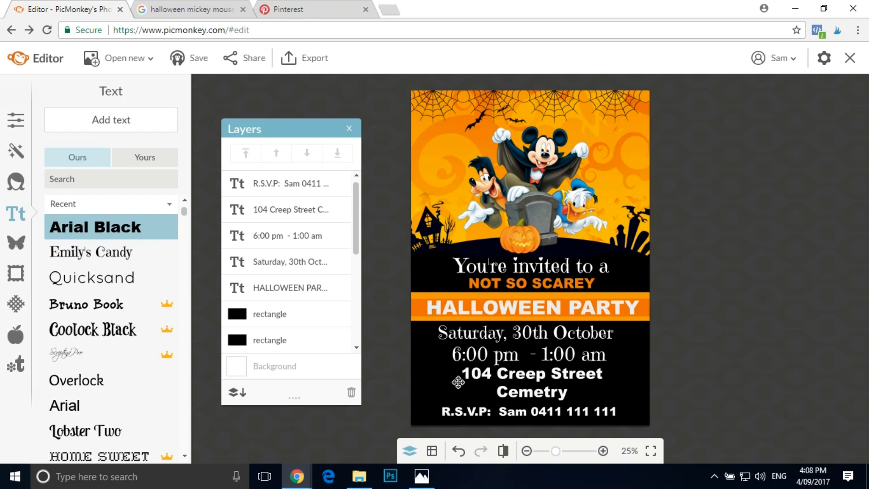
- Nudge the "You're invited to a" line slightly up and left to centre it above "NOT SO SCAREY", and deselect it
click(545, 265)
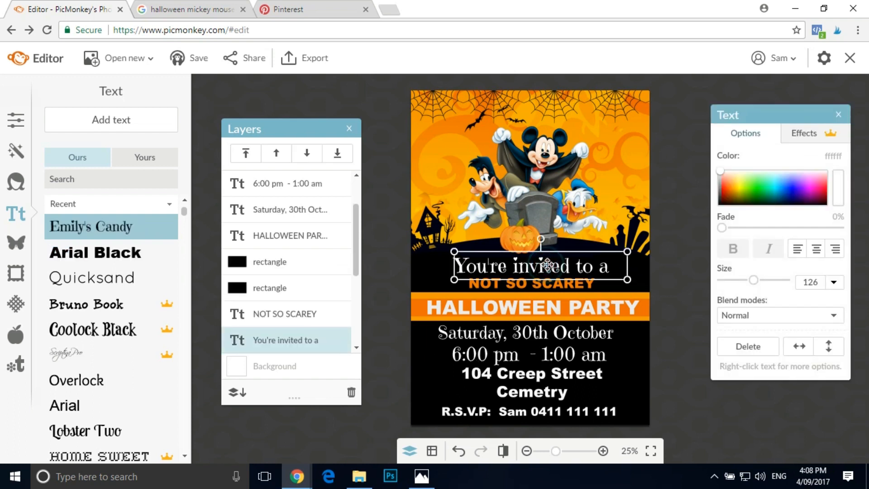
drag(547, 263, 542, 262)
click(384, 181)
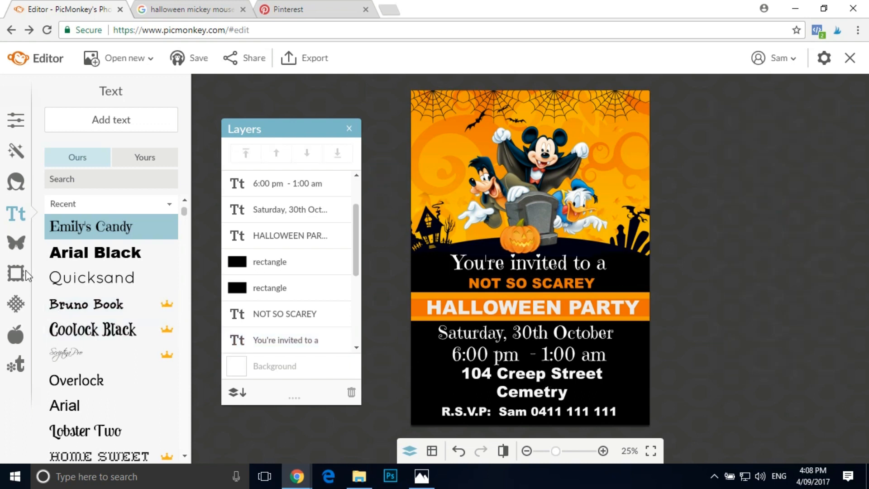
- Add the clipart of caped Mickey Mouse holding a pumpkin bag as an overlay from the Mickey Mouse halloween folder
click(16, 245)
click(117, 130)
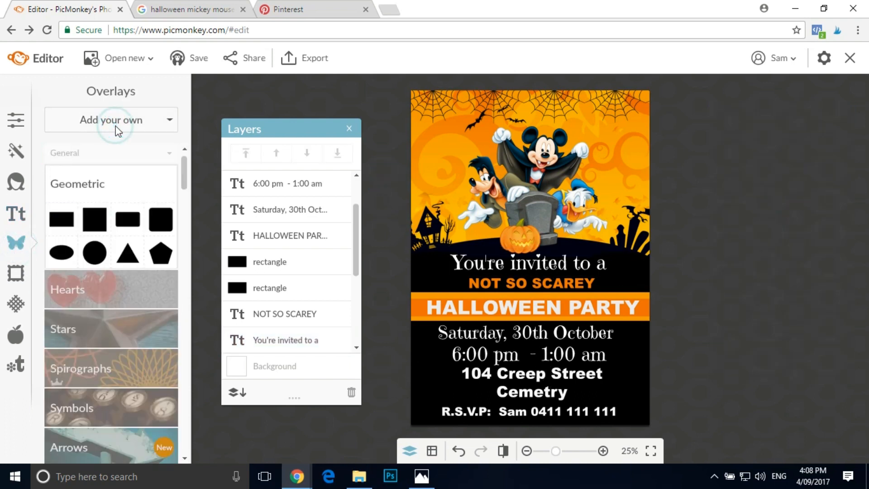
click(104, 143)
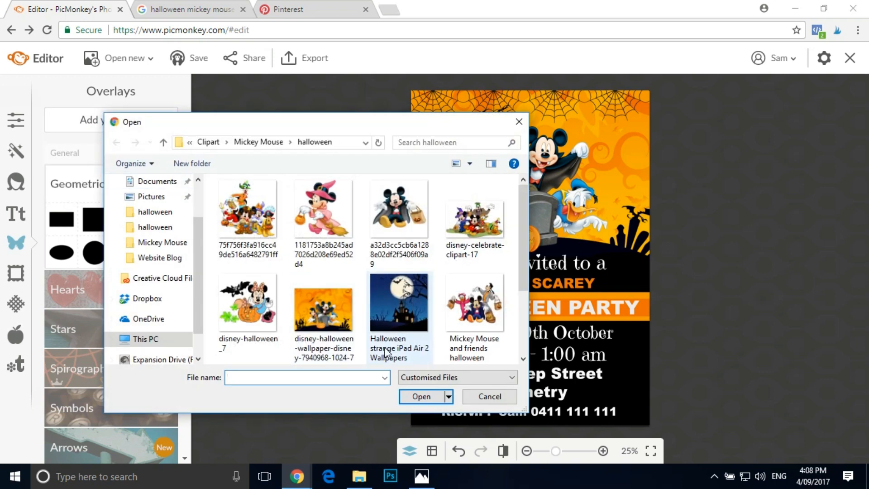
double_click(393, 211)
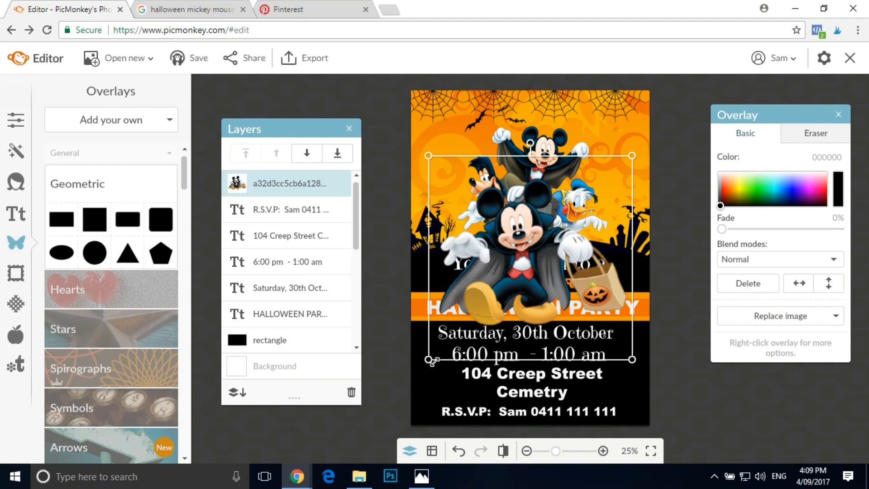
- Try the caped Mickey overlay at a smaller size over the card's existing characters, and delete it
drag(429, 357, 527, 298)
drag(582, 216, 531, 233)
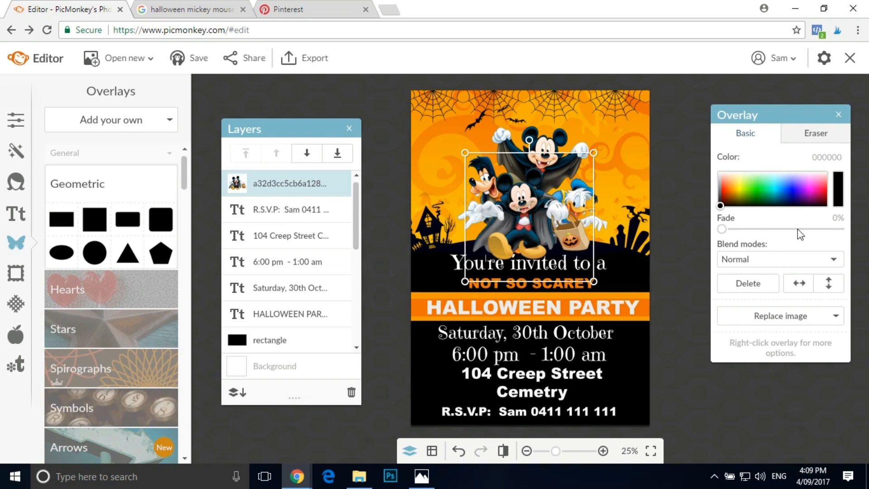
click(747, 283)
- Try VOODOO DOLL JPEG (4) from the Clipart halloween folder as a smaller overlay on the card, and delete it
click(127, 116)
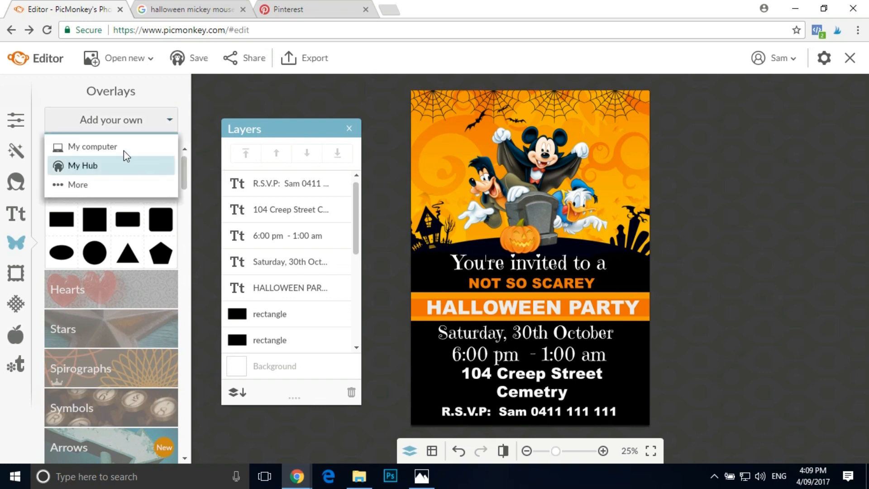
click(124, 146)
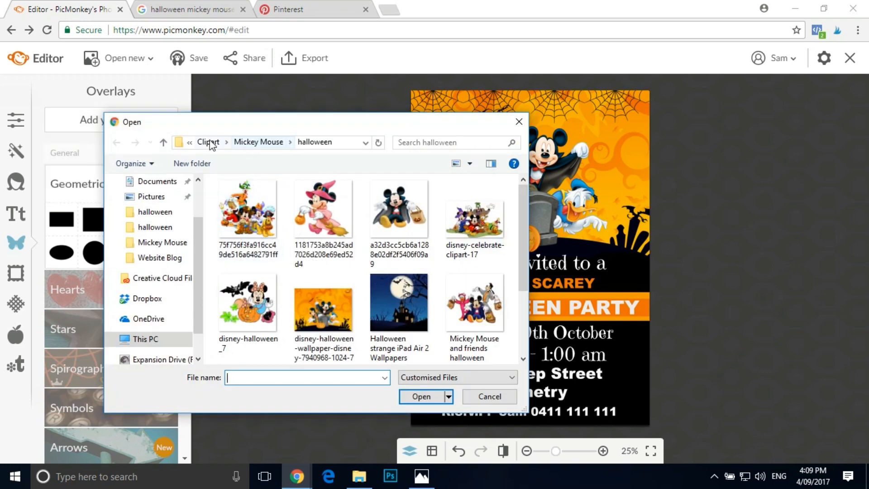
click(208, 142)
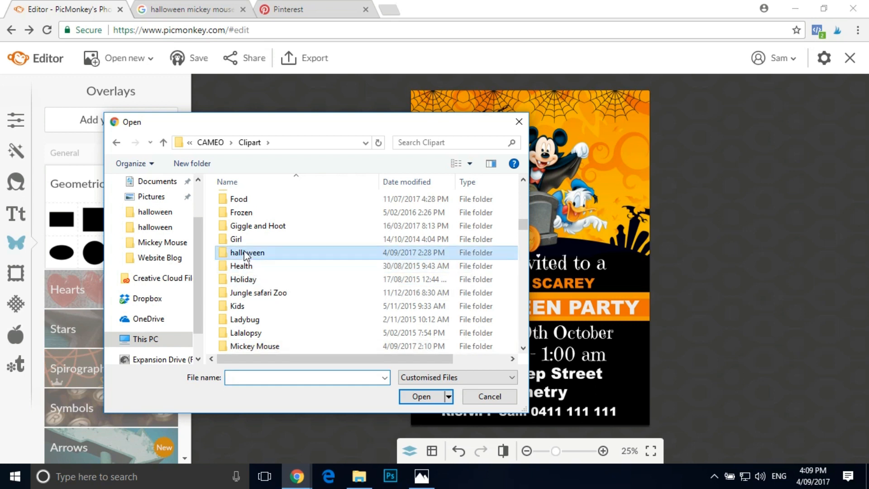
double_click(246, 252)
scroll(294, 270, down, 3)
scroll(293, 270, down, 10)
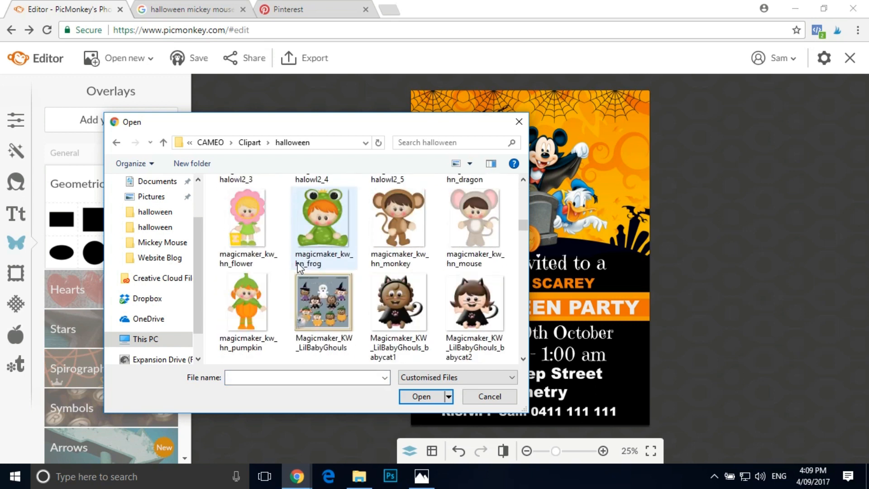
scroll(303, 265, down, 3)
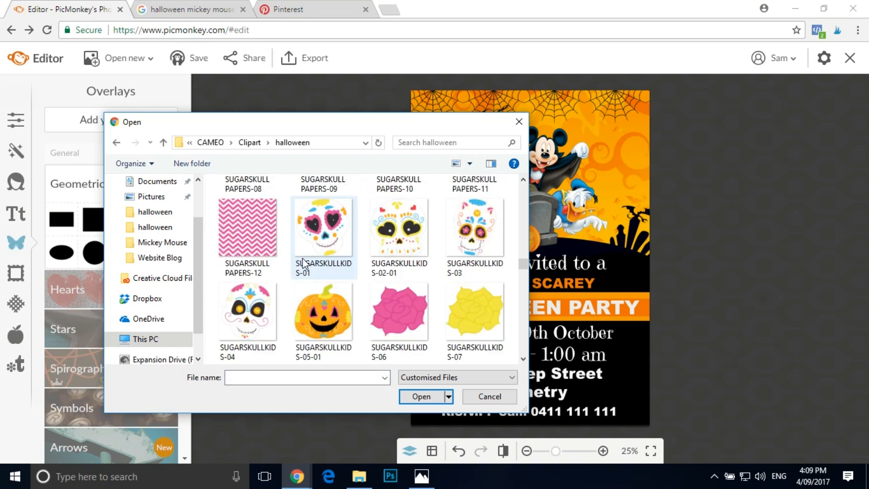
scroll(304, 265, down, 8)
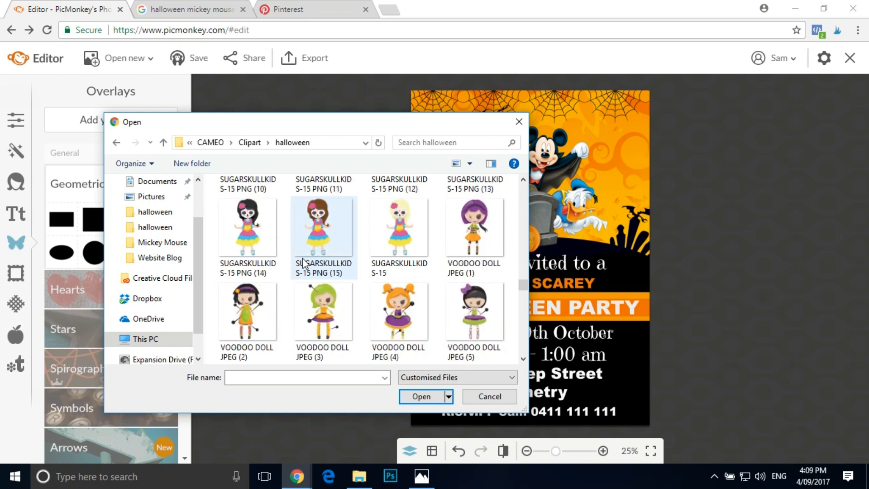
double_click(402, 312)
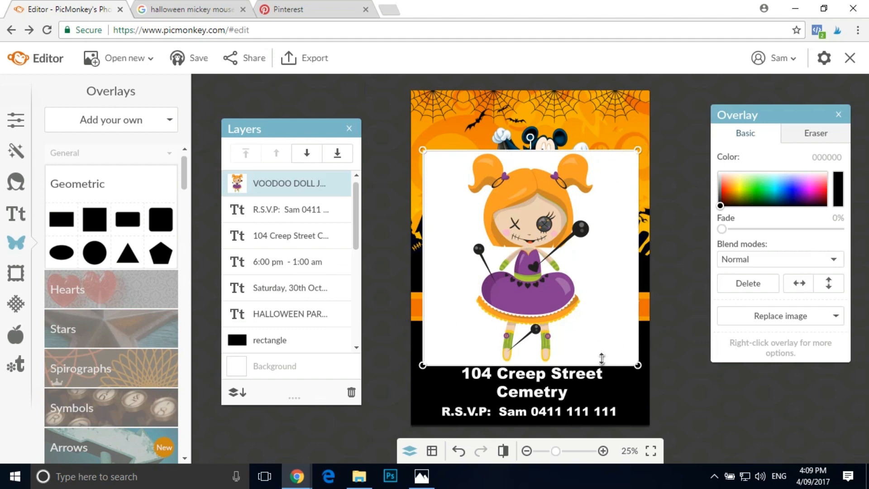
drag(424, 366, 482, 305)
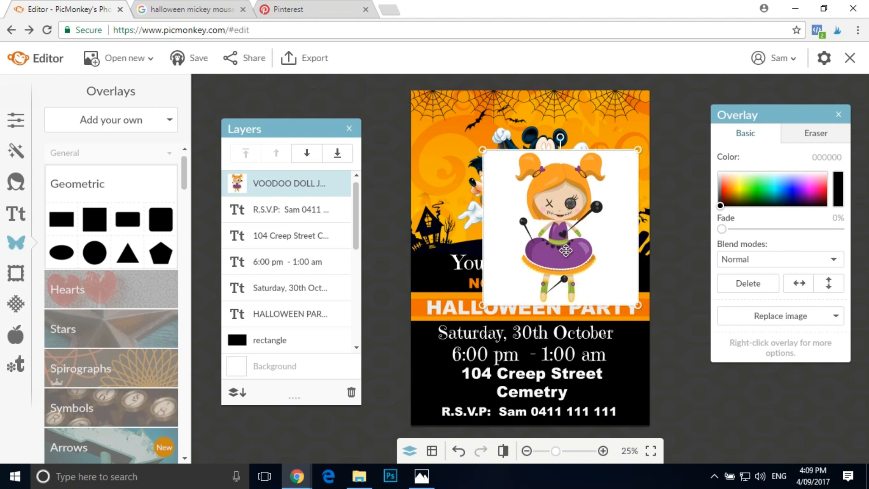
click(751, 283)
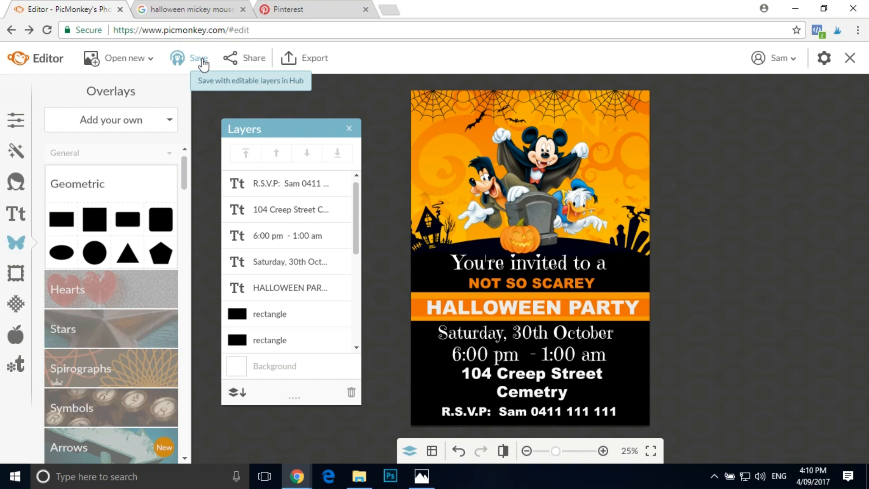
- Name the image "halloween invitation" in the export settings, start exporting it to the computer as a .jpg, and cancel the save
click(321, 58)
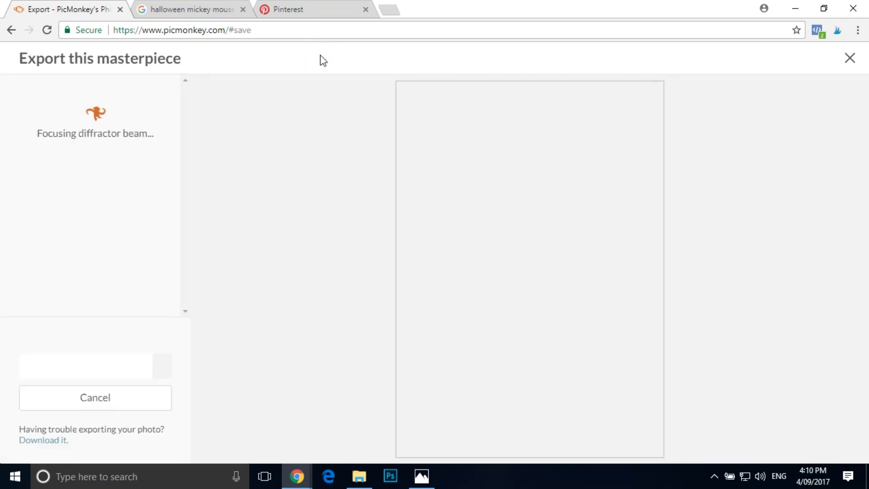
click(77, 118)
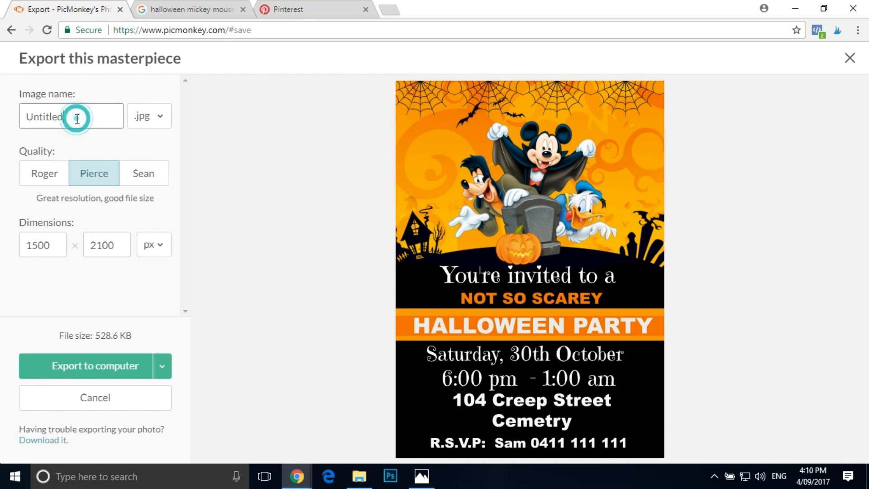
double_click(77, 118)
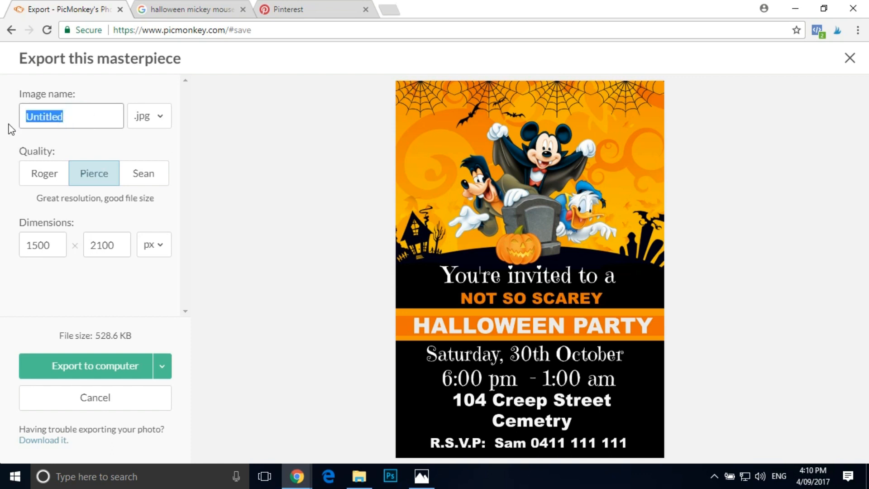
text(hallow)
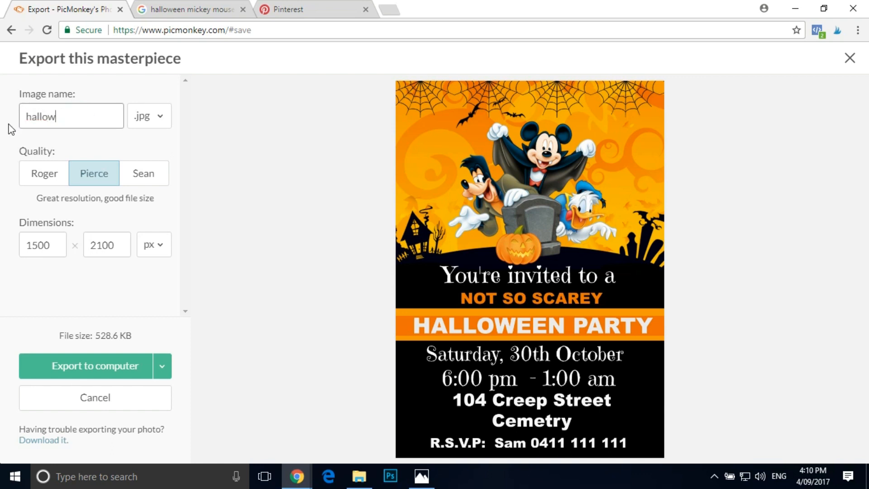
text(een invitation)
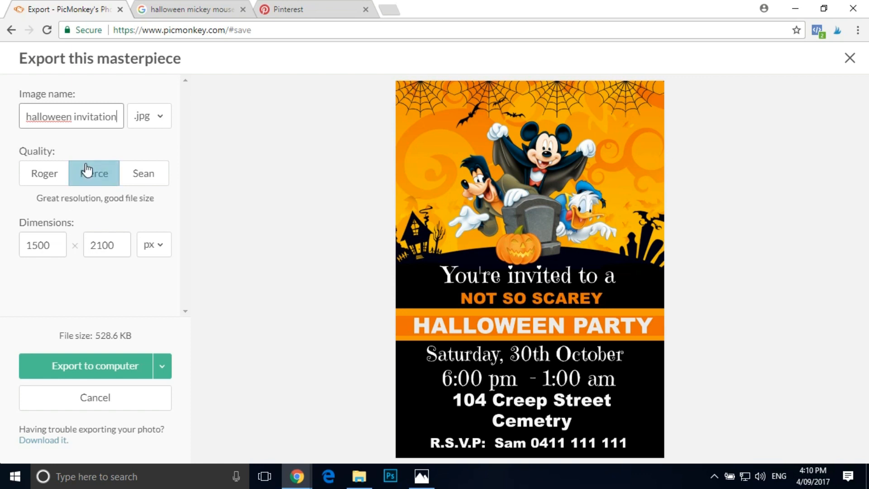
click(116, 365)
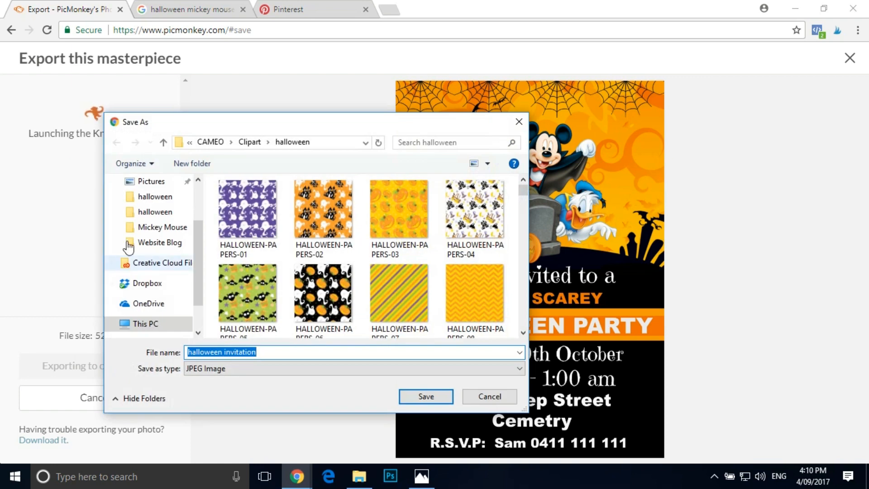
click(497, 396)
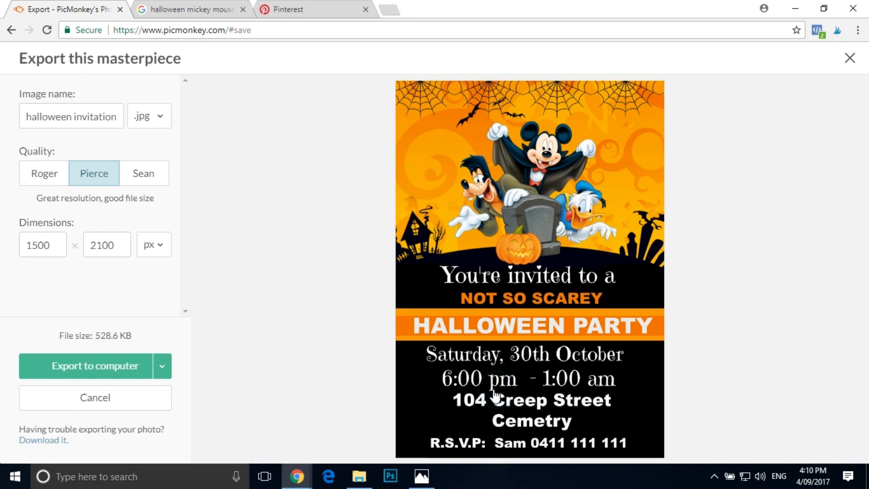